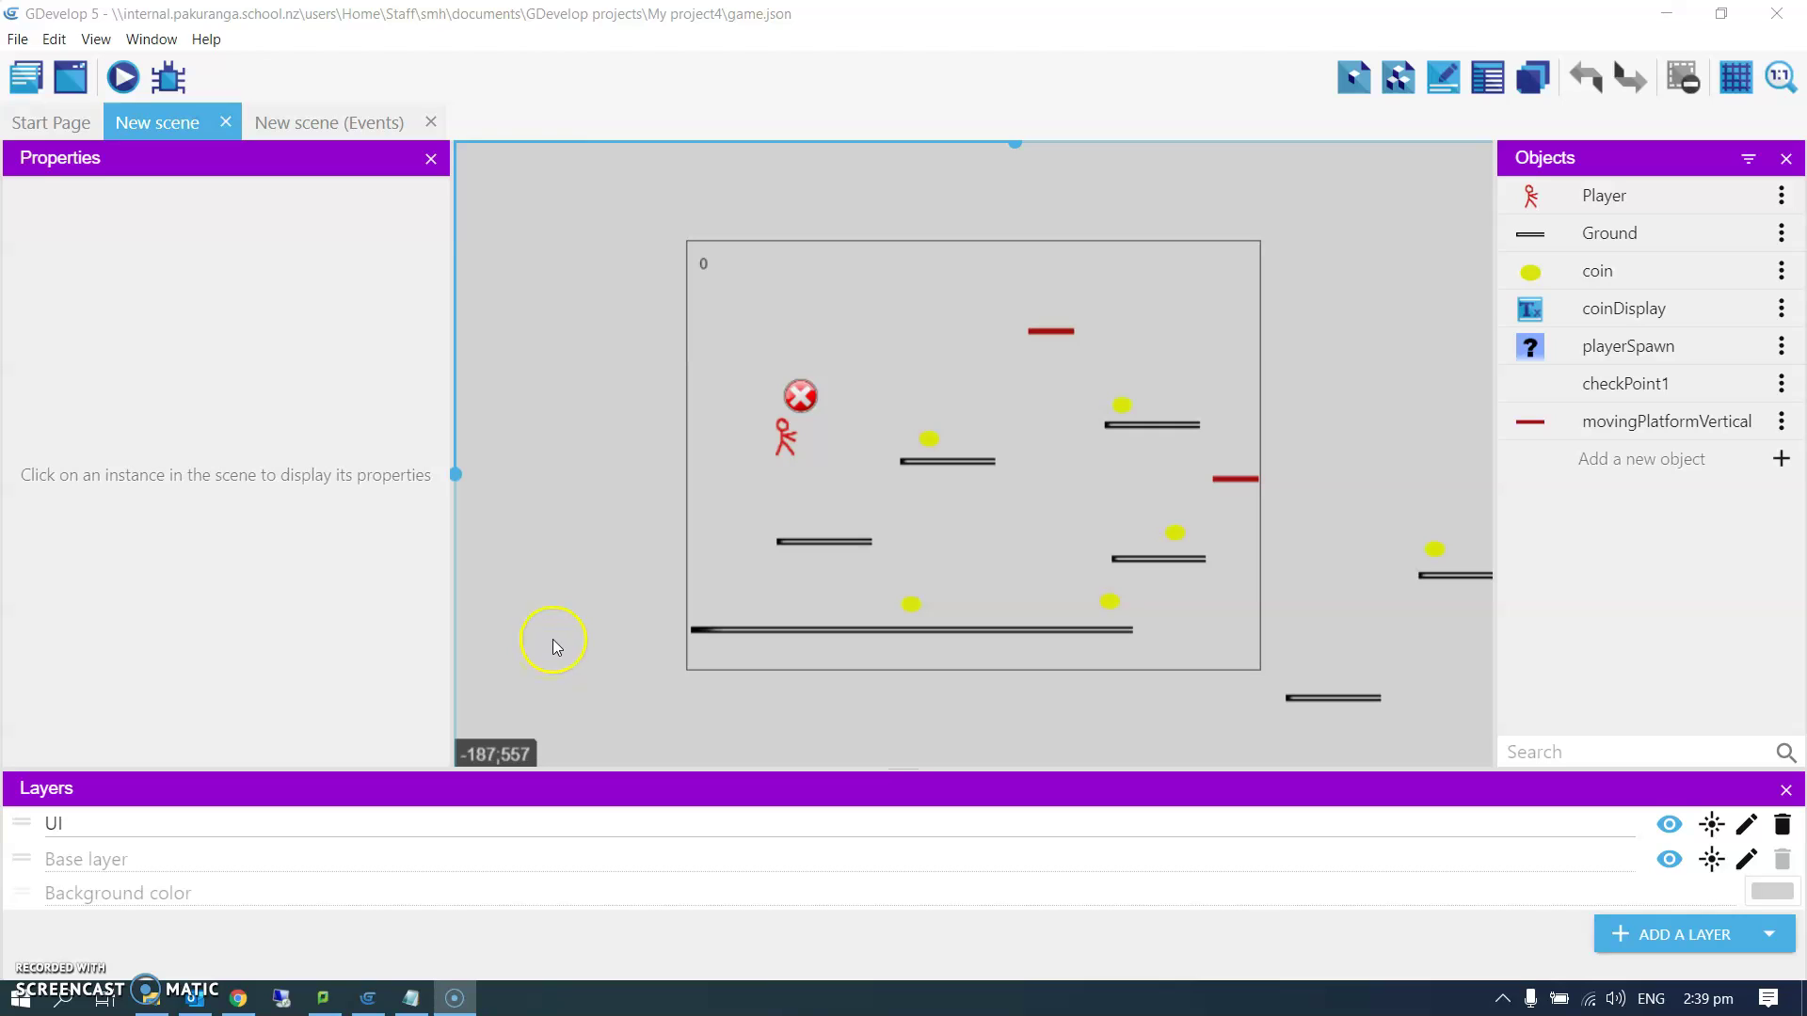
- Select the Player instance and switch to the scene's events sheet
click(784, 443)
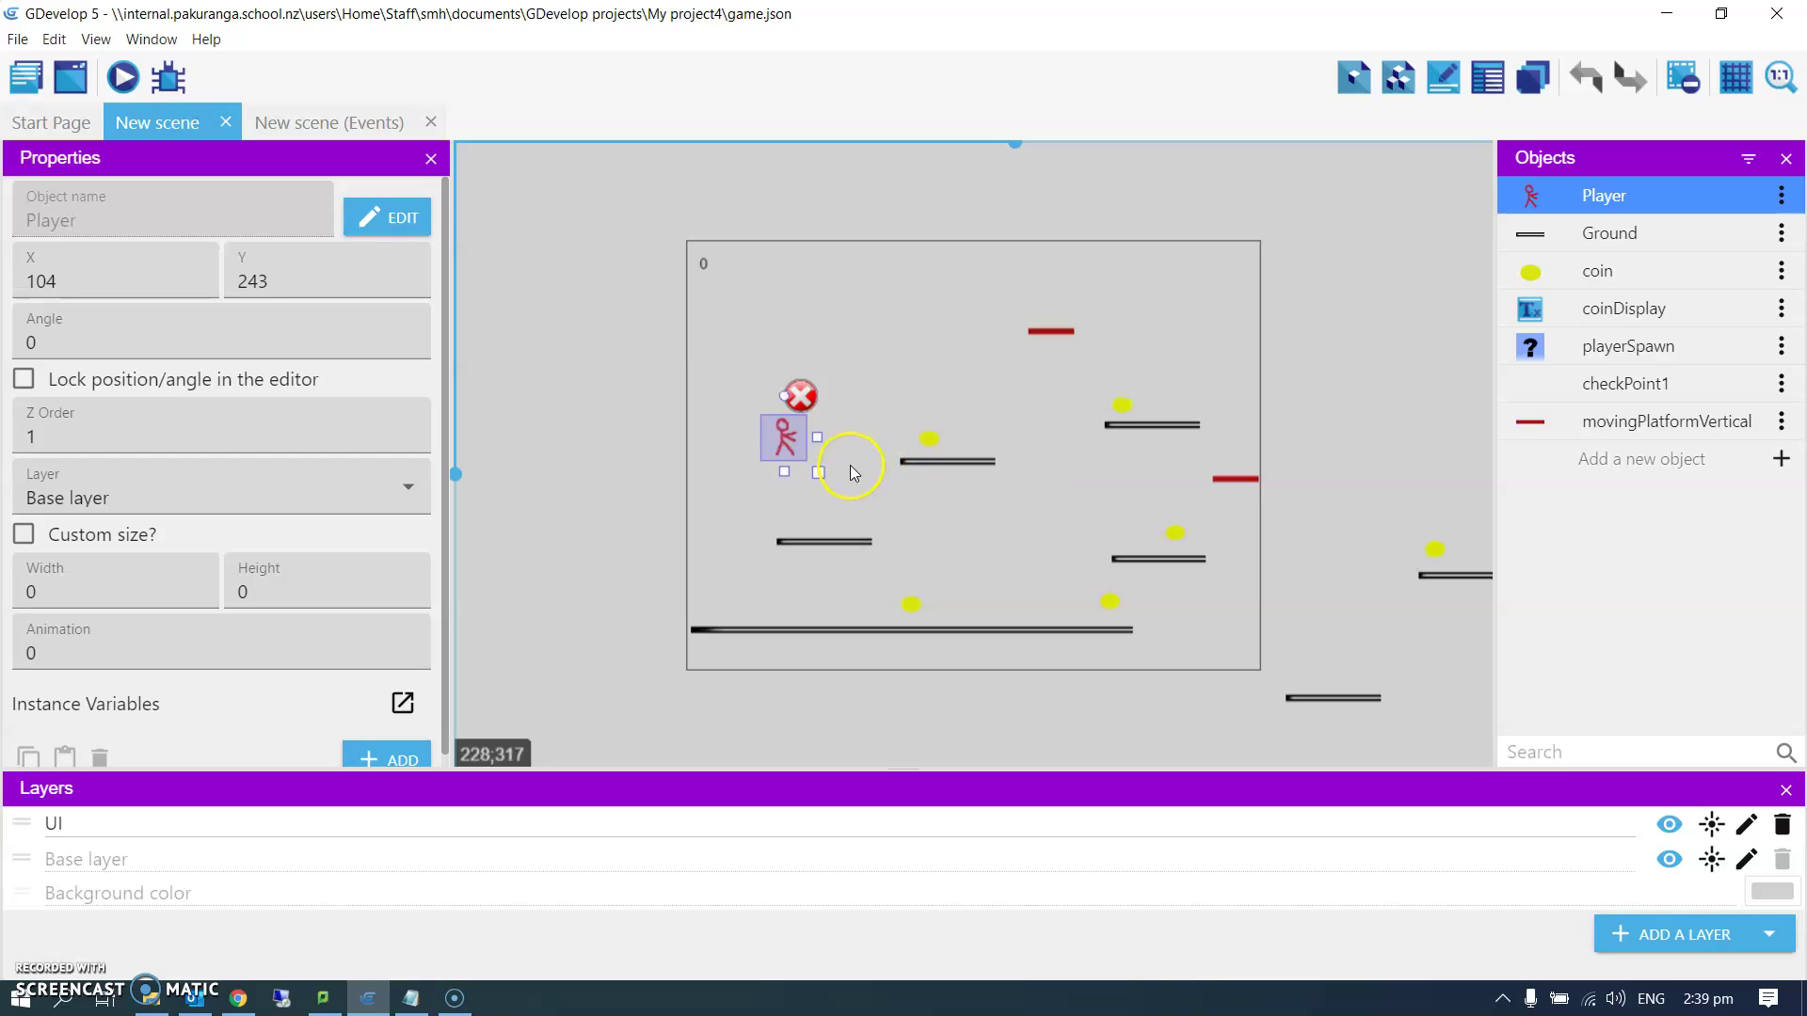
click(343, 122)
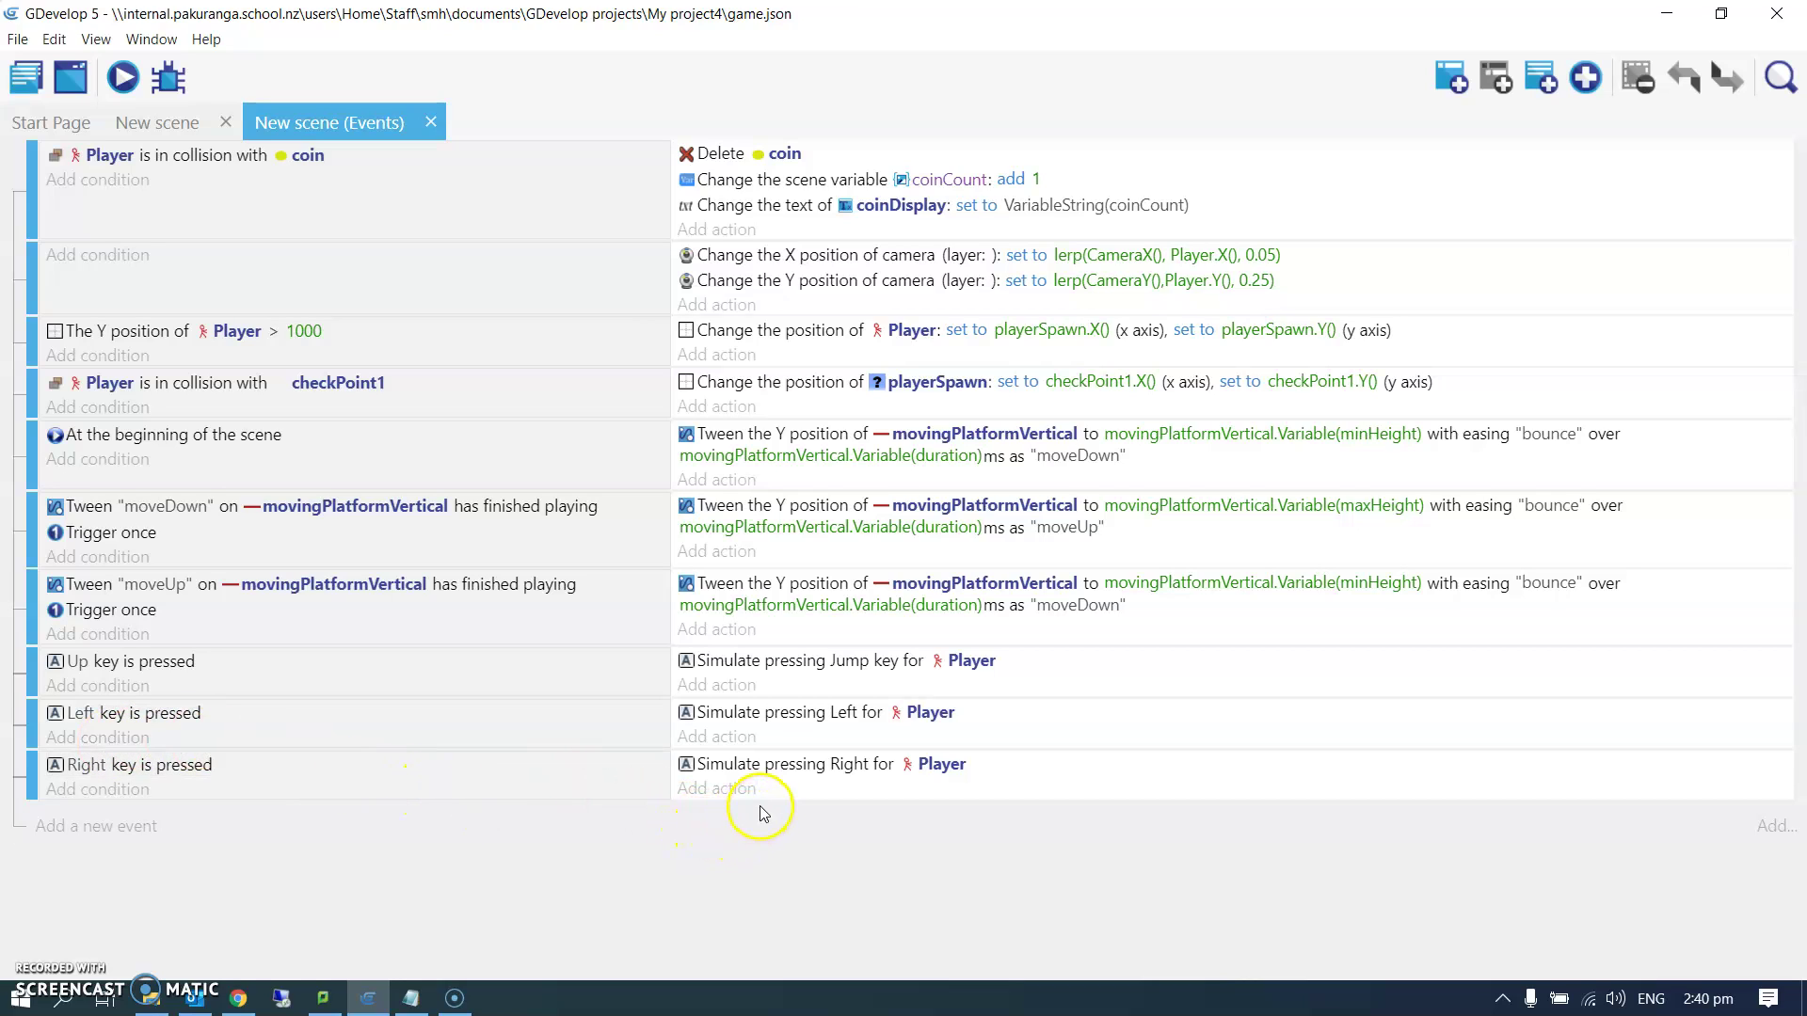
- Add a Flip horizontally Player action (no) under the Left key event
click(736, 740)
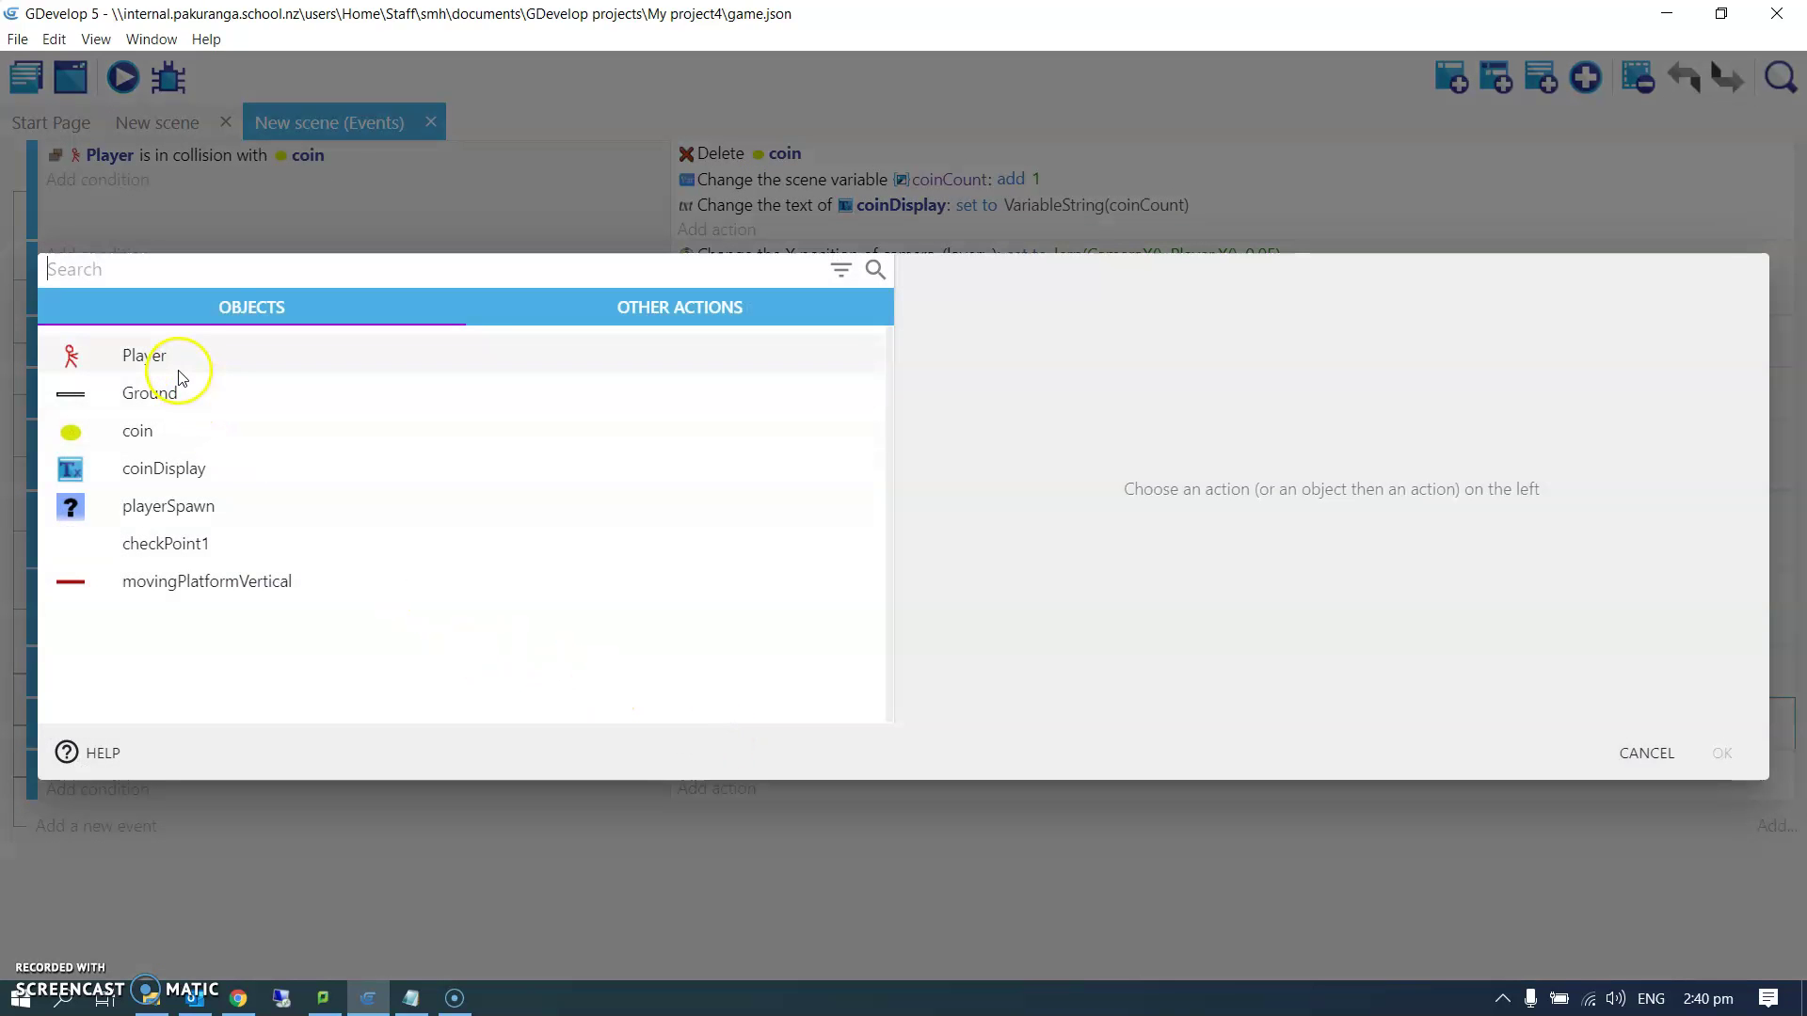
click(136, 360)
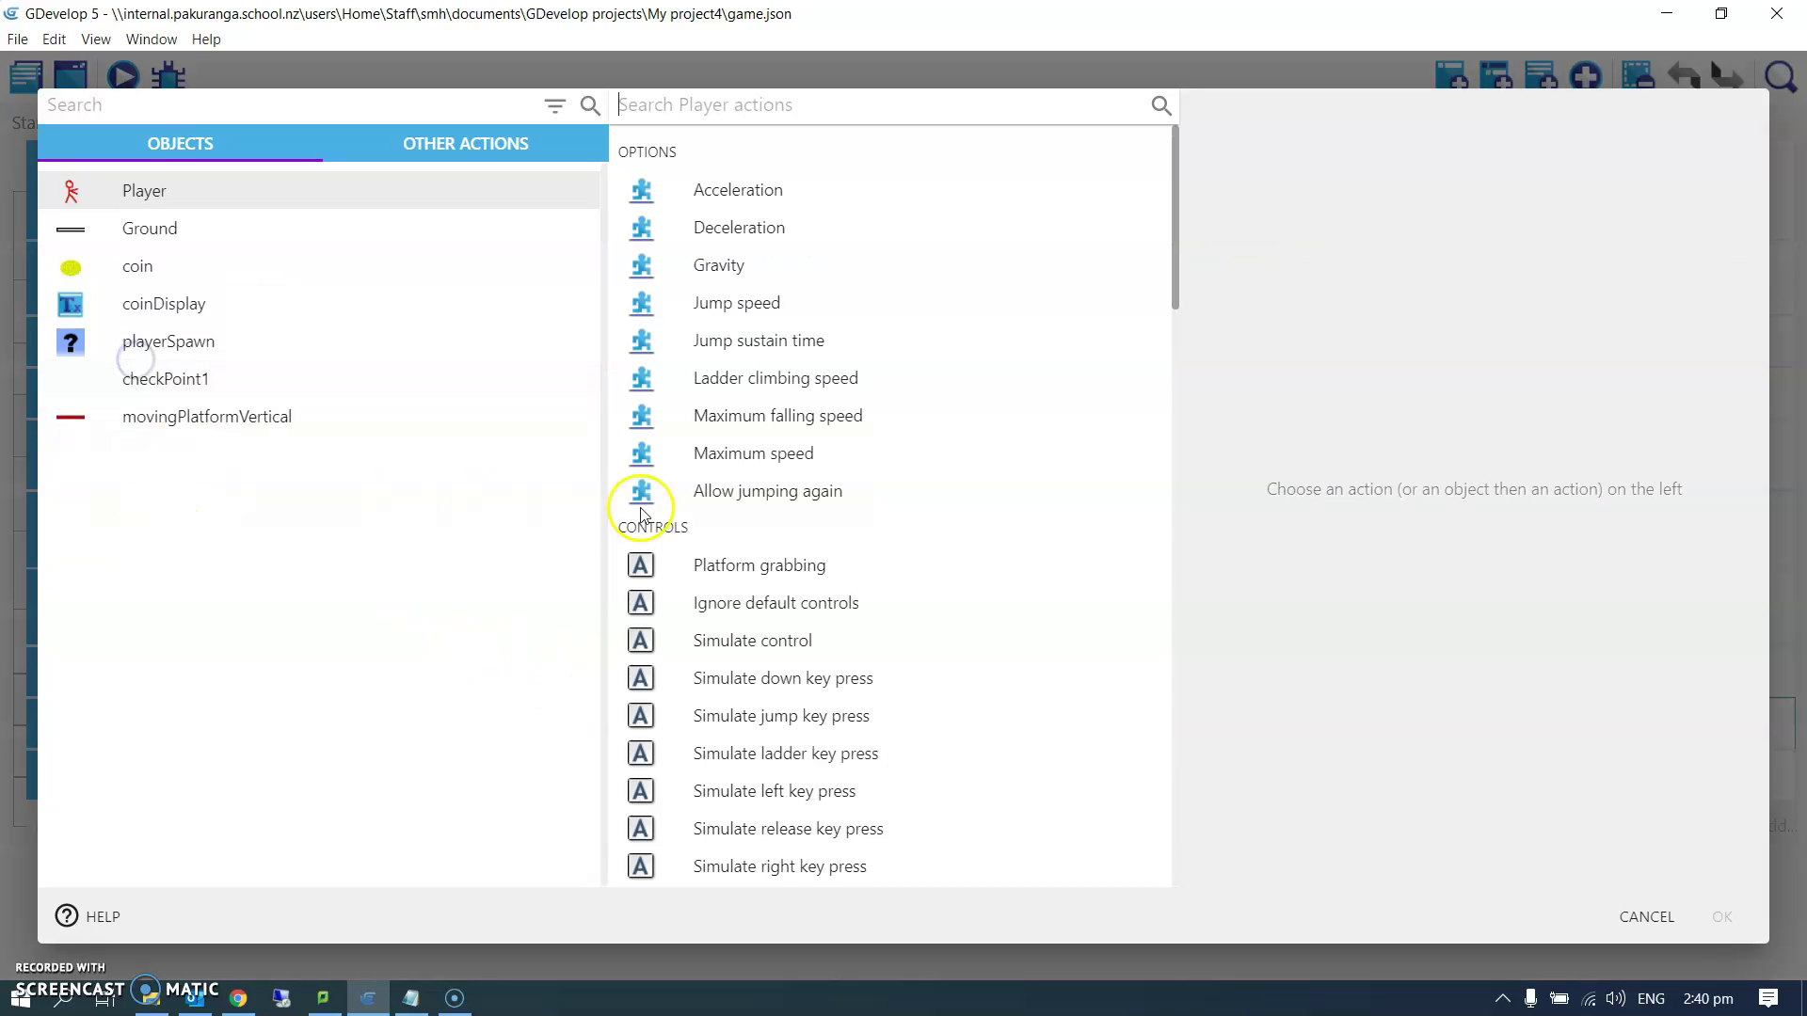
scroll(884, 637, down, 4)
scroll(884, 637, down, 1)
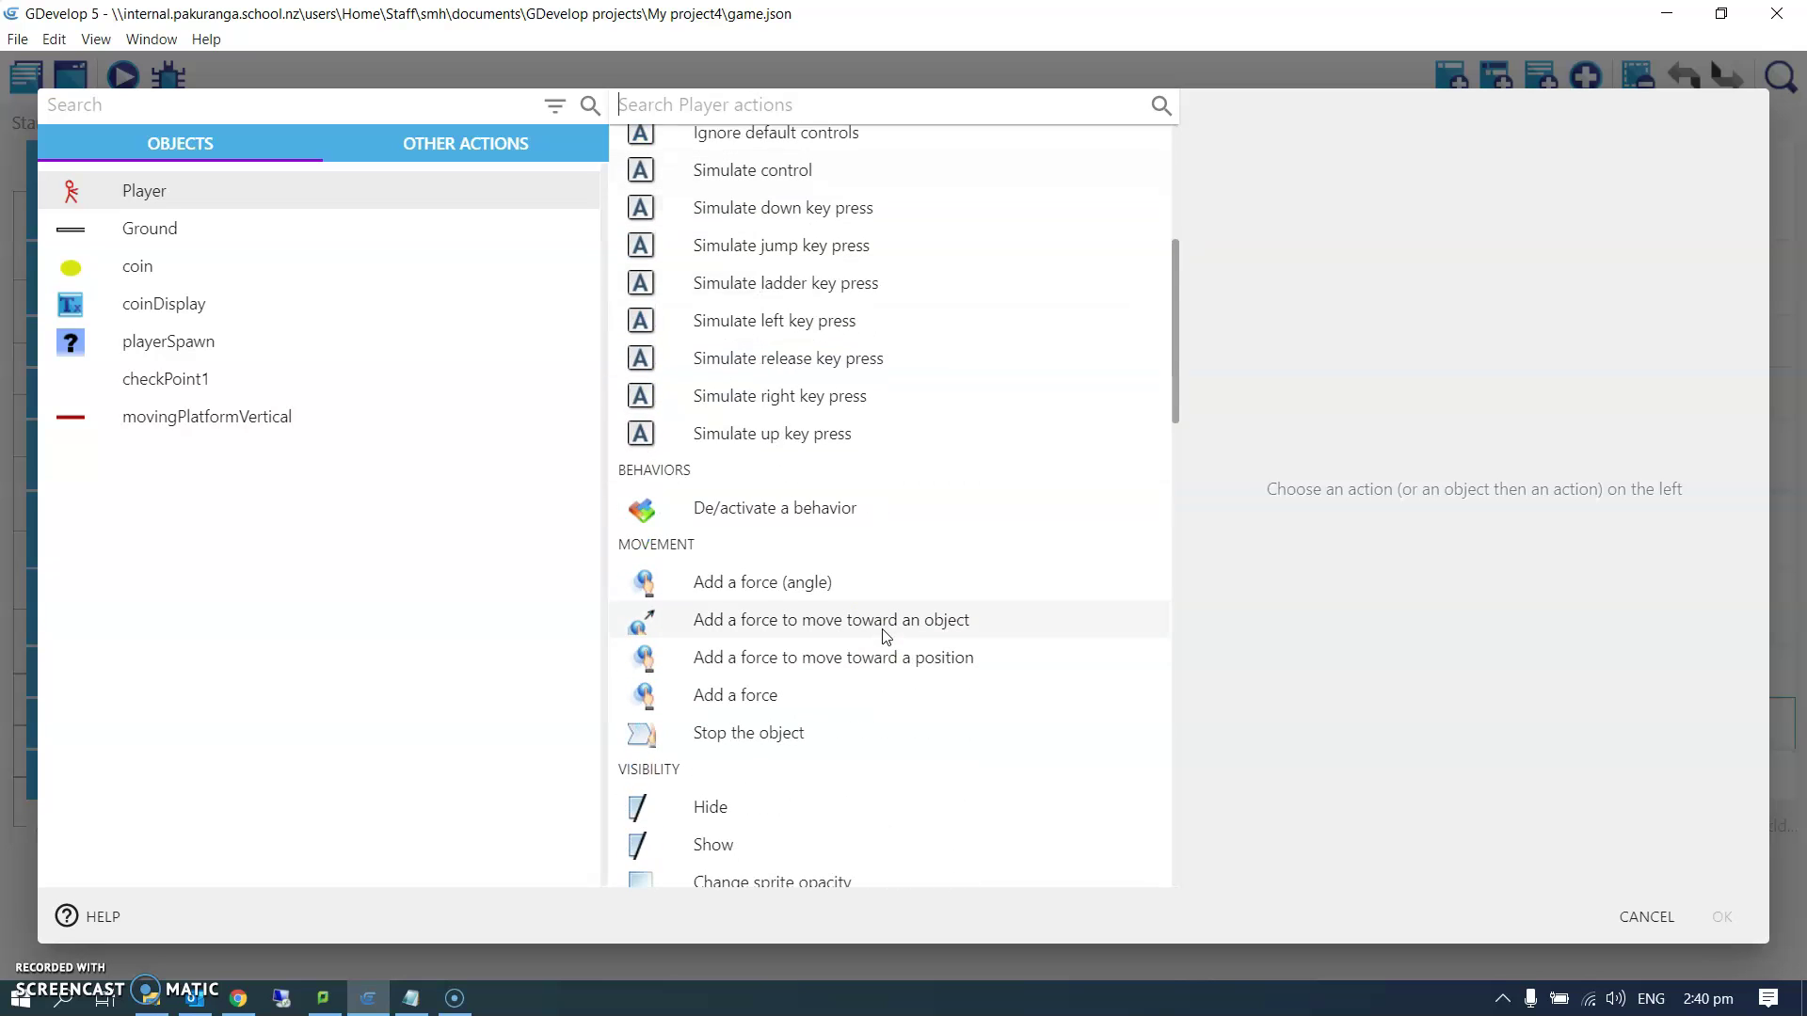
scroll(884, 637, down, 3)
scroll(884, 636, down, 3)
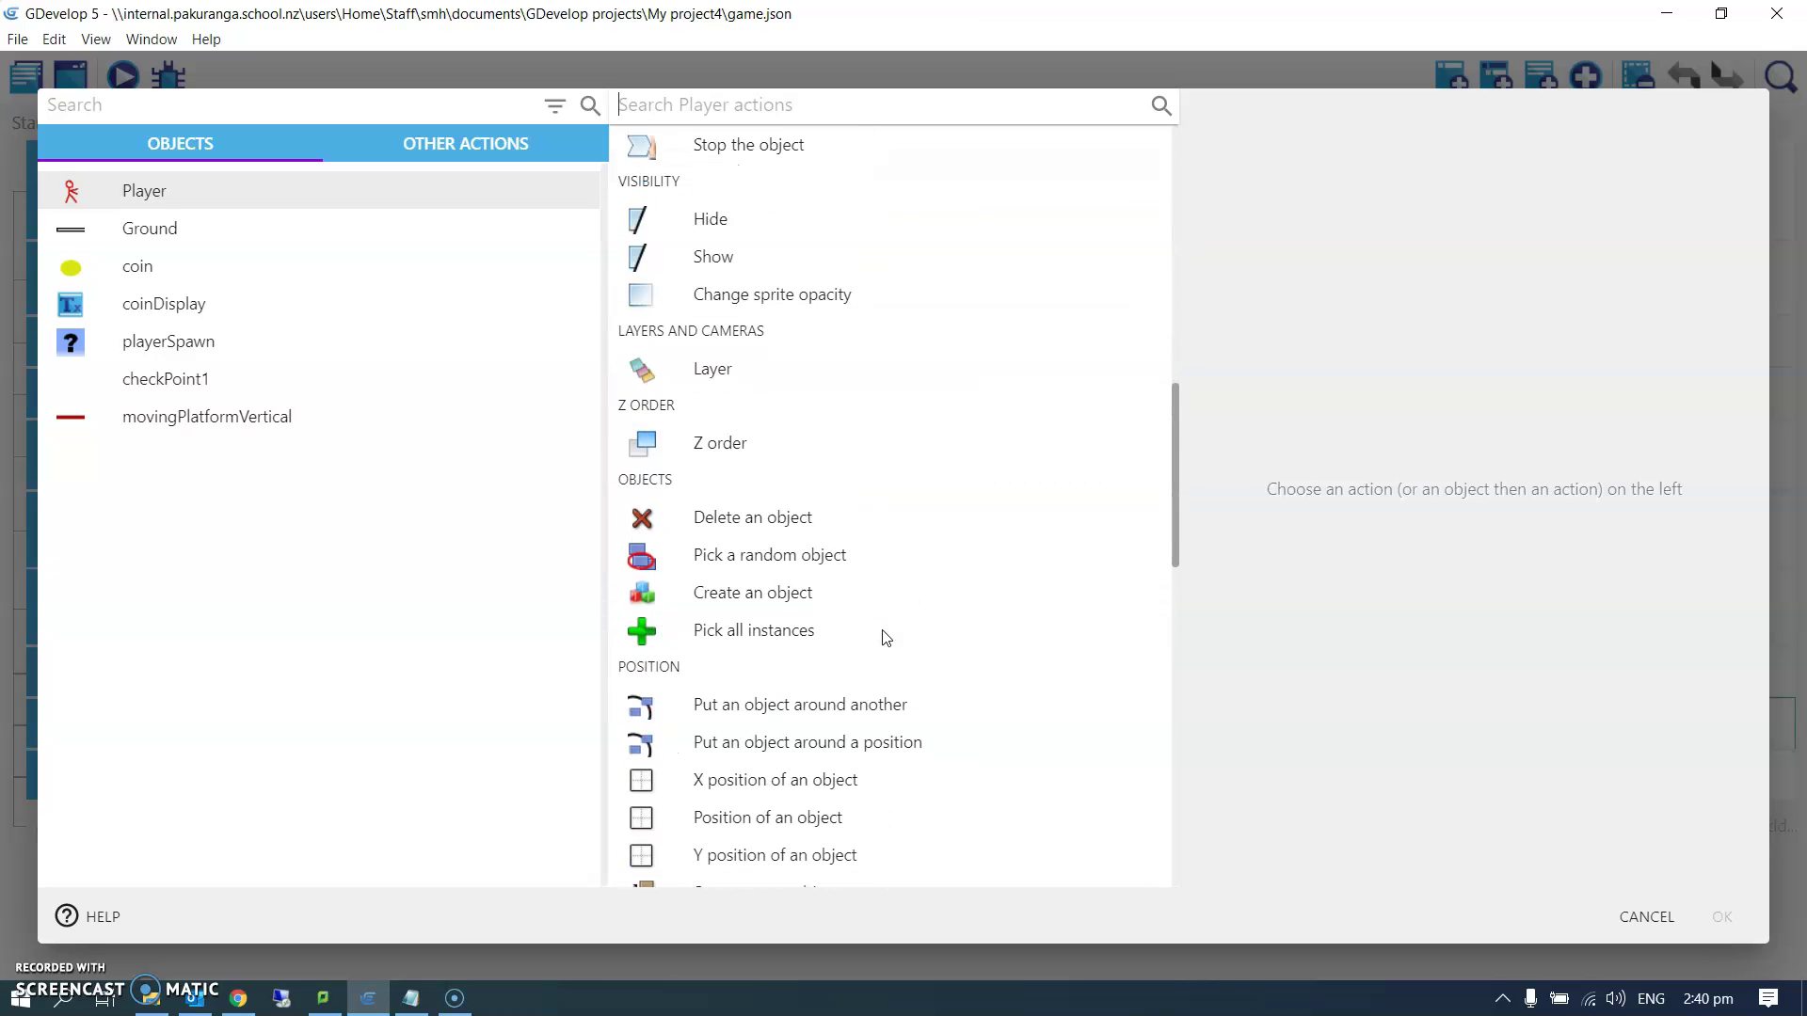
scroll(884, 637, down, 3)
scroll(883, 638, down, 2)
scroll(884, 636, down, 3)
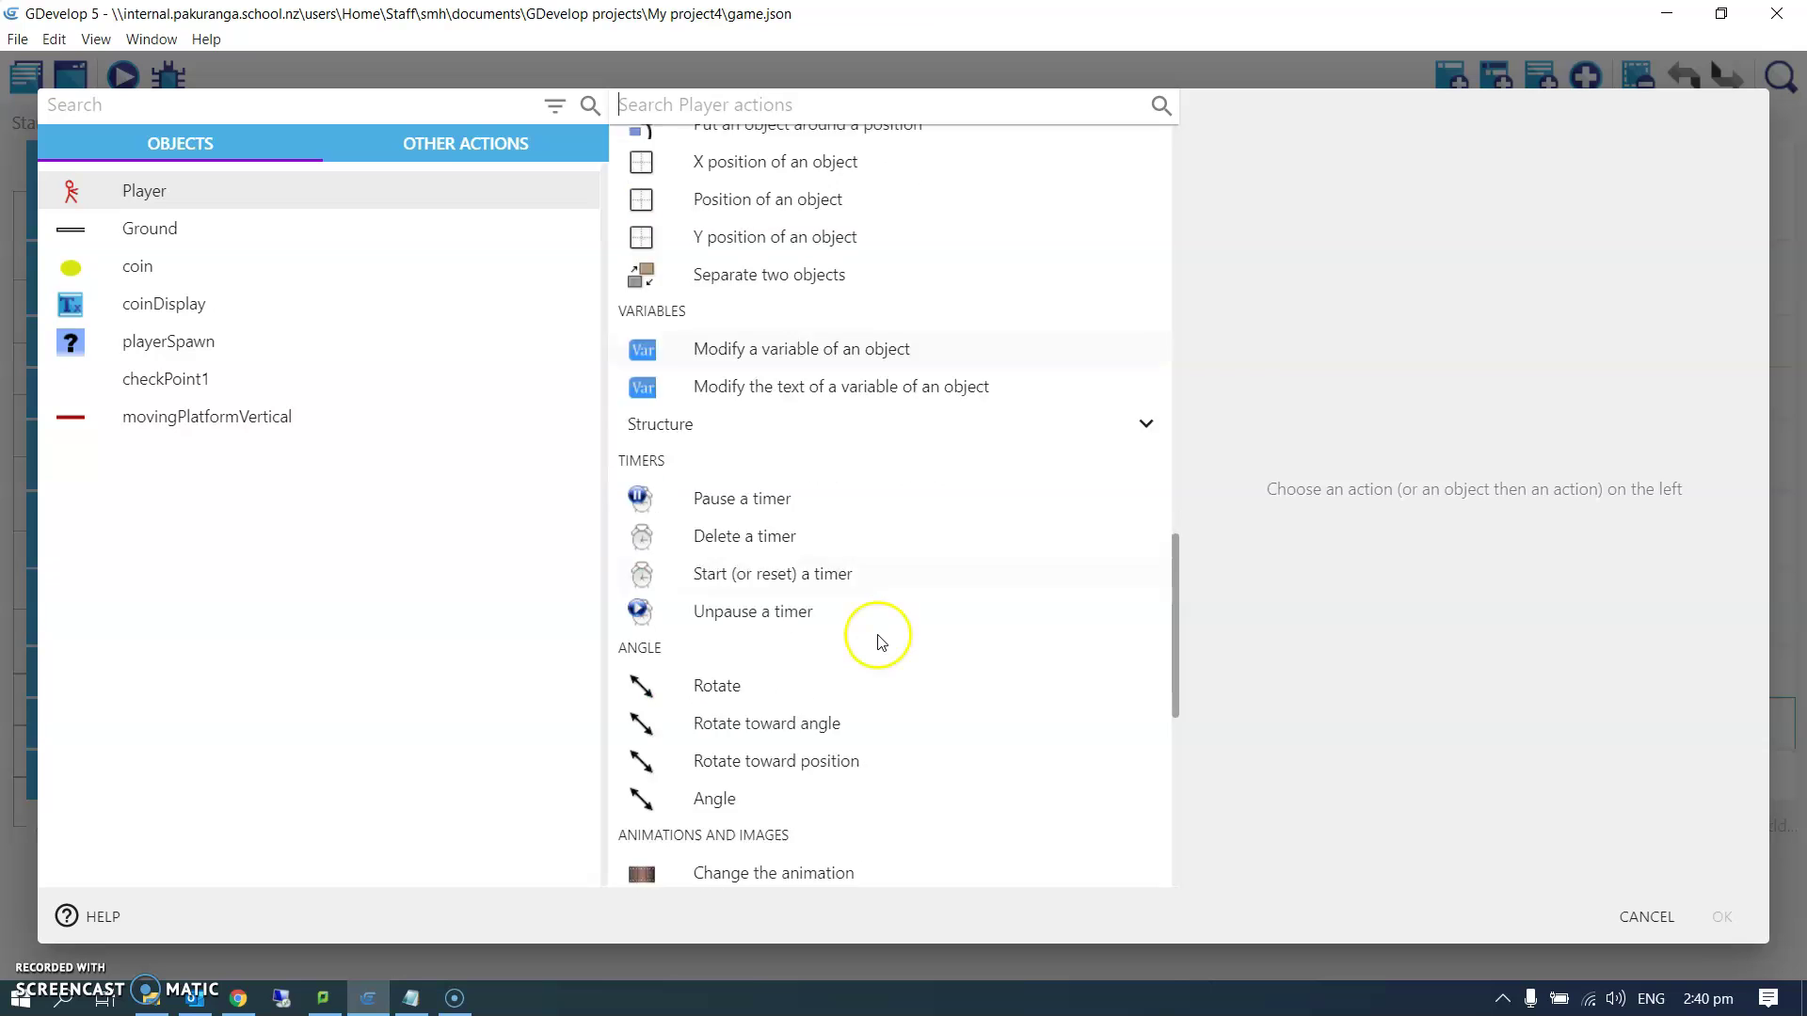
scroll(884, 636, down, 3)
scroll(877, 643, down, 1)
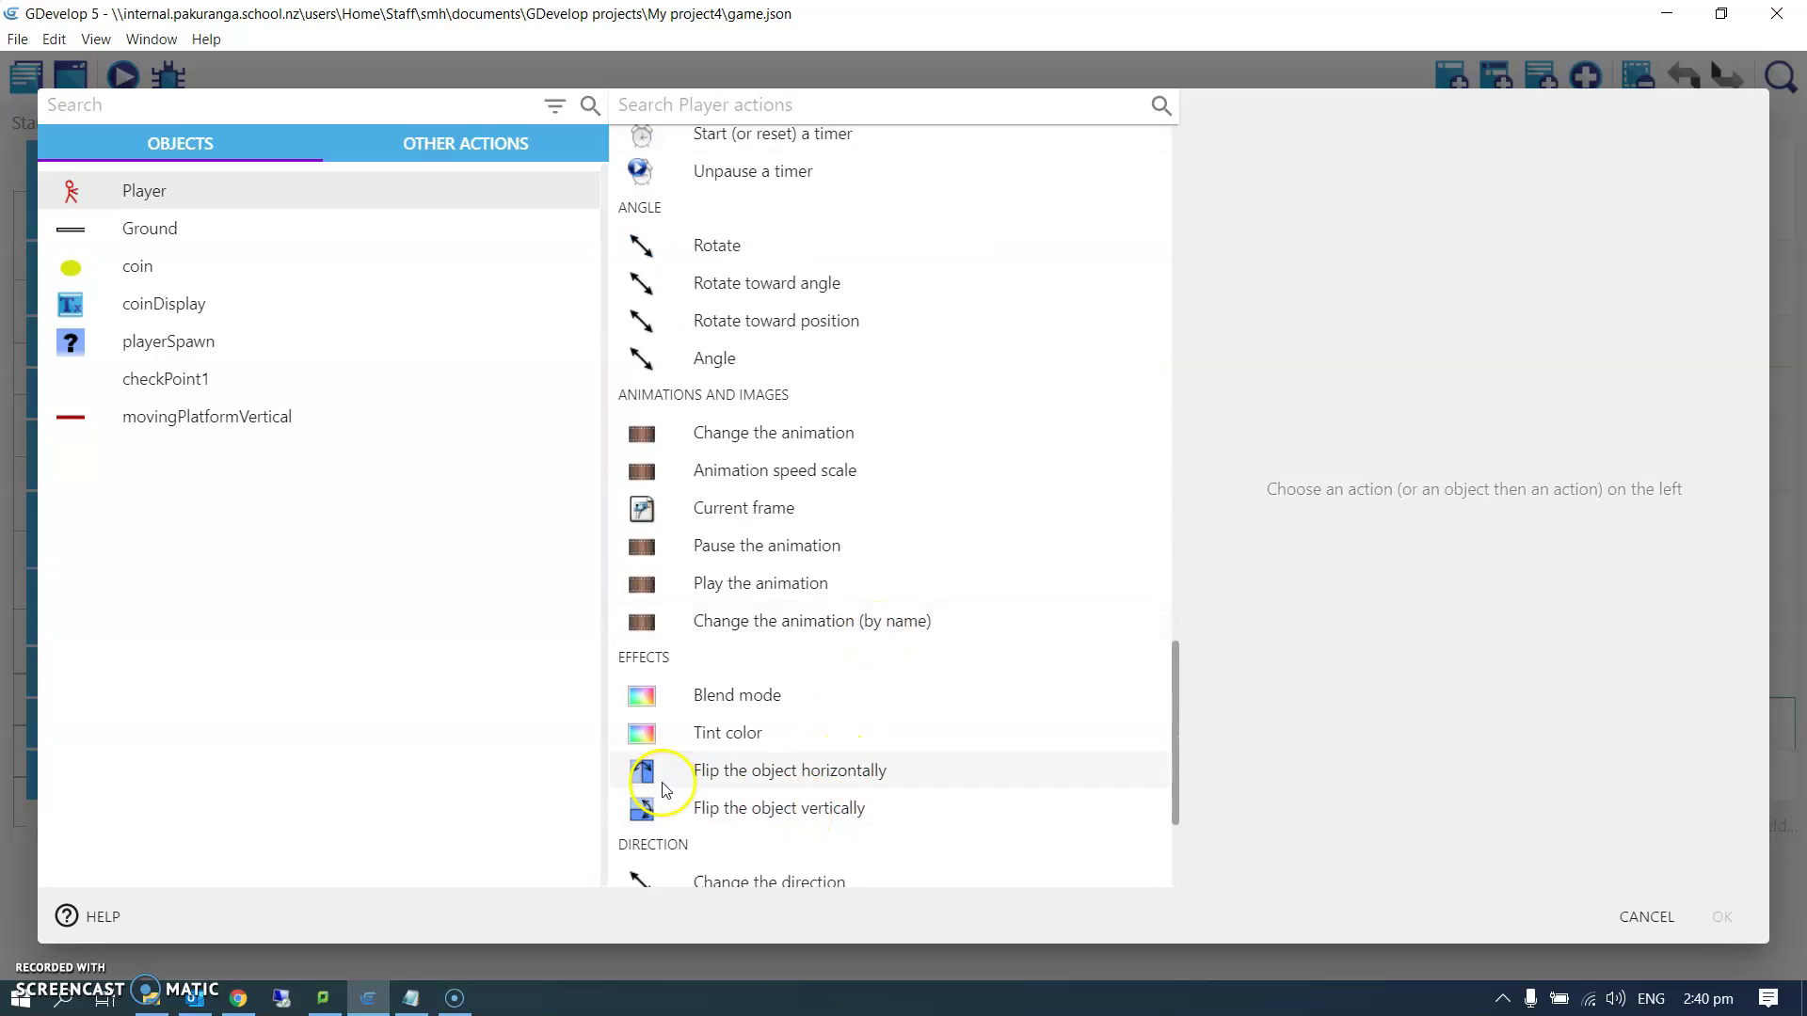
click(772, 773)
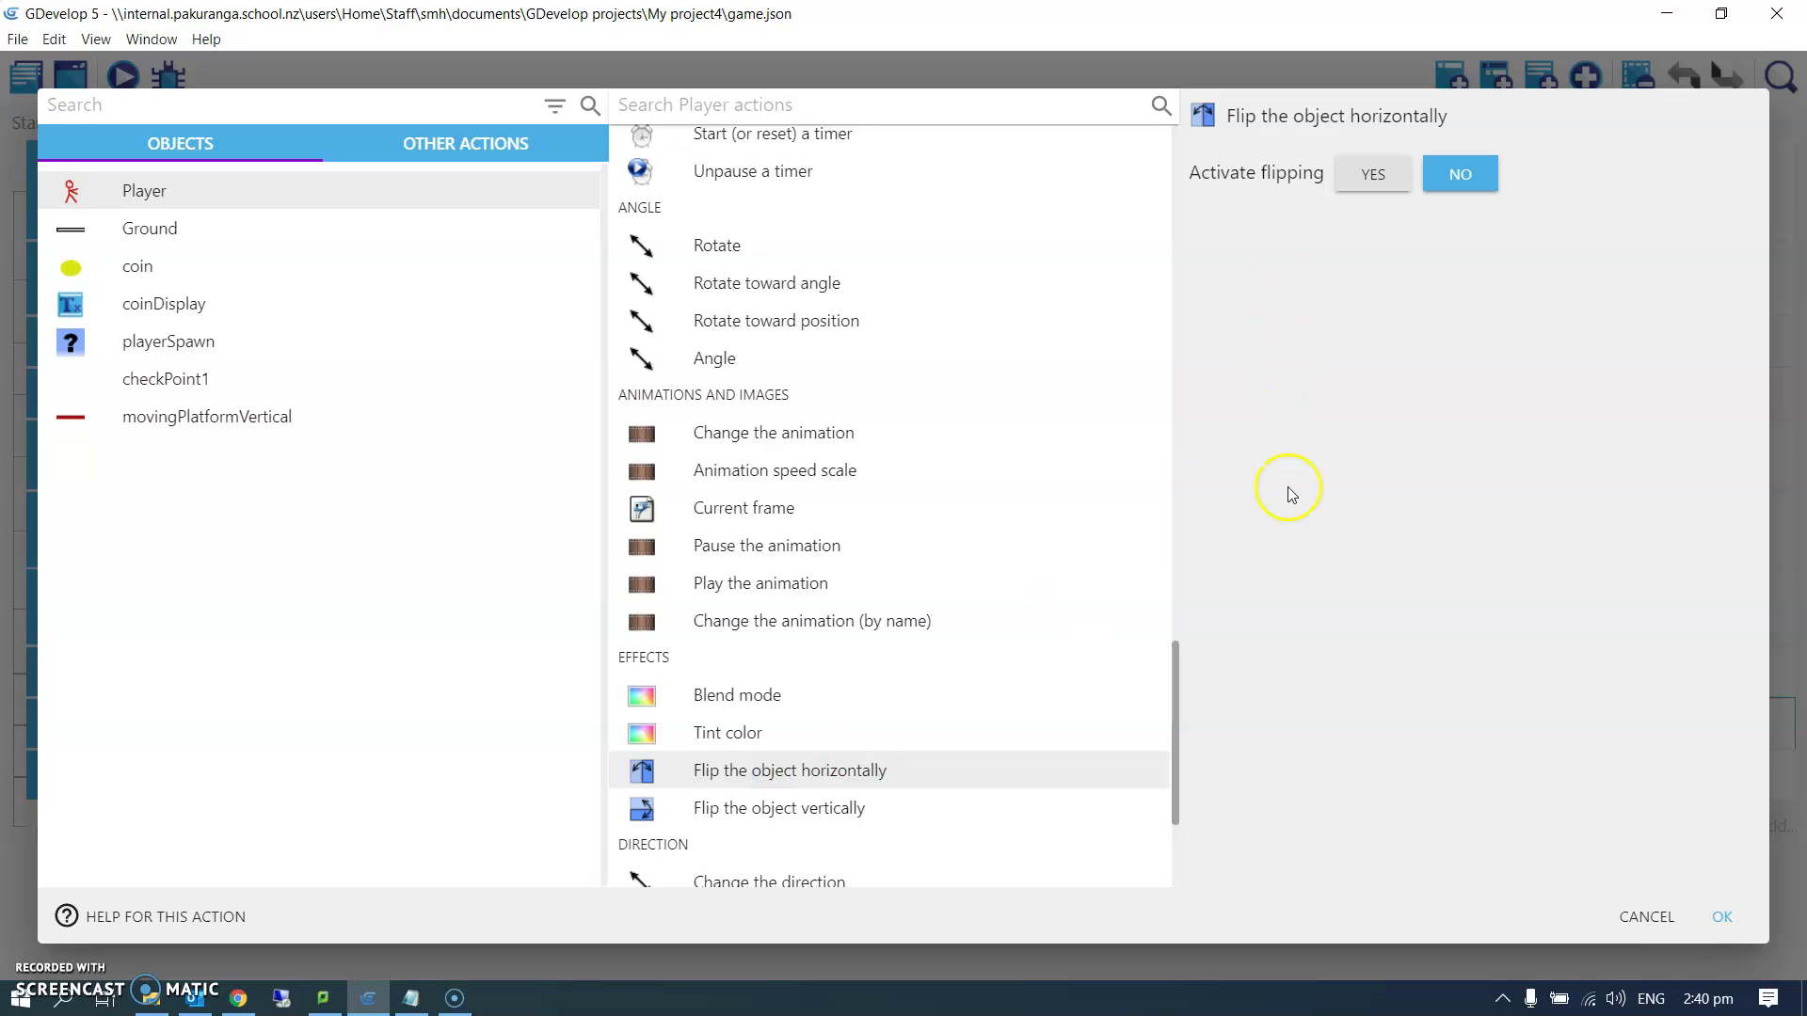
click(1726, 919)
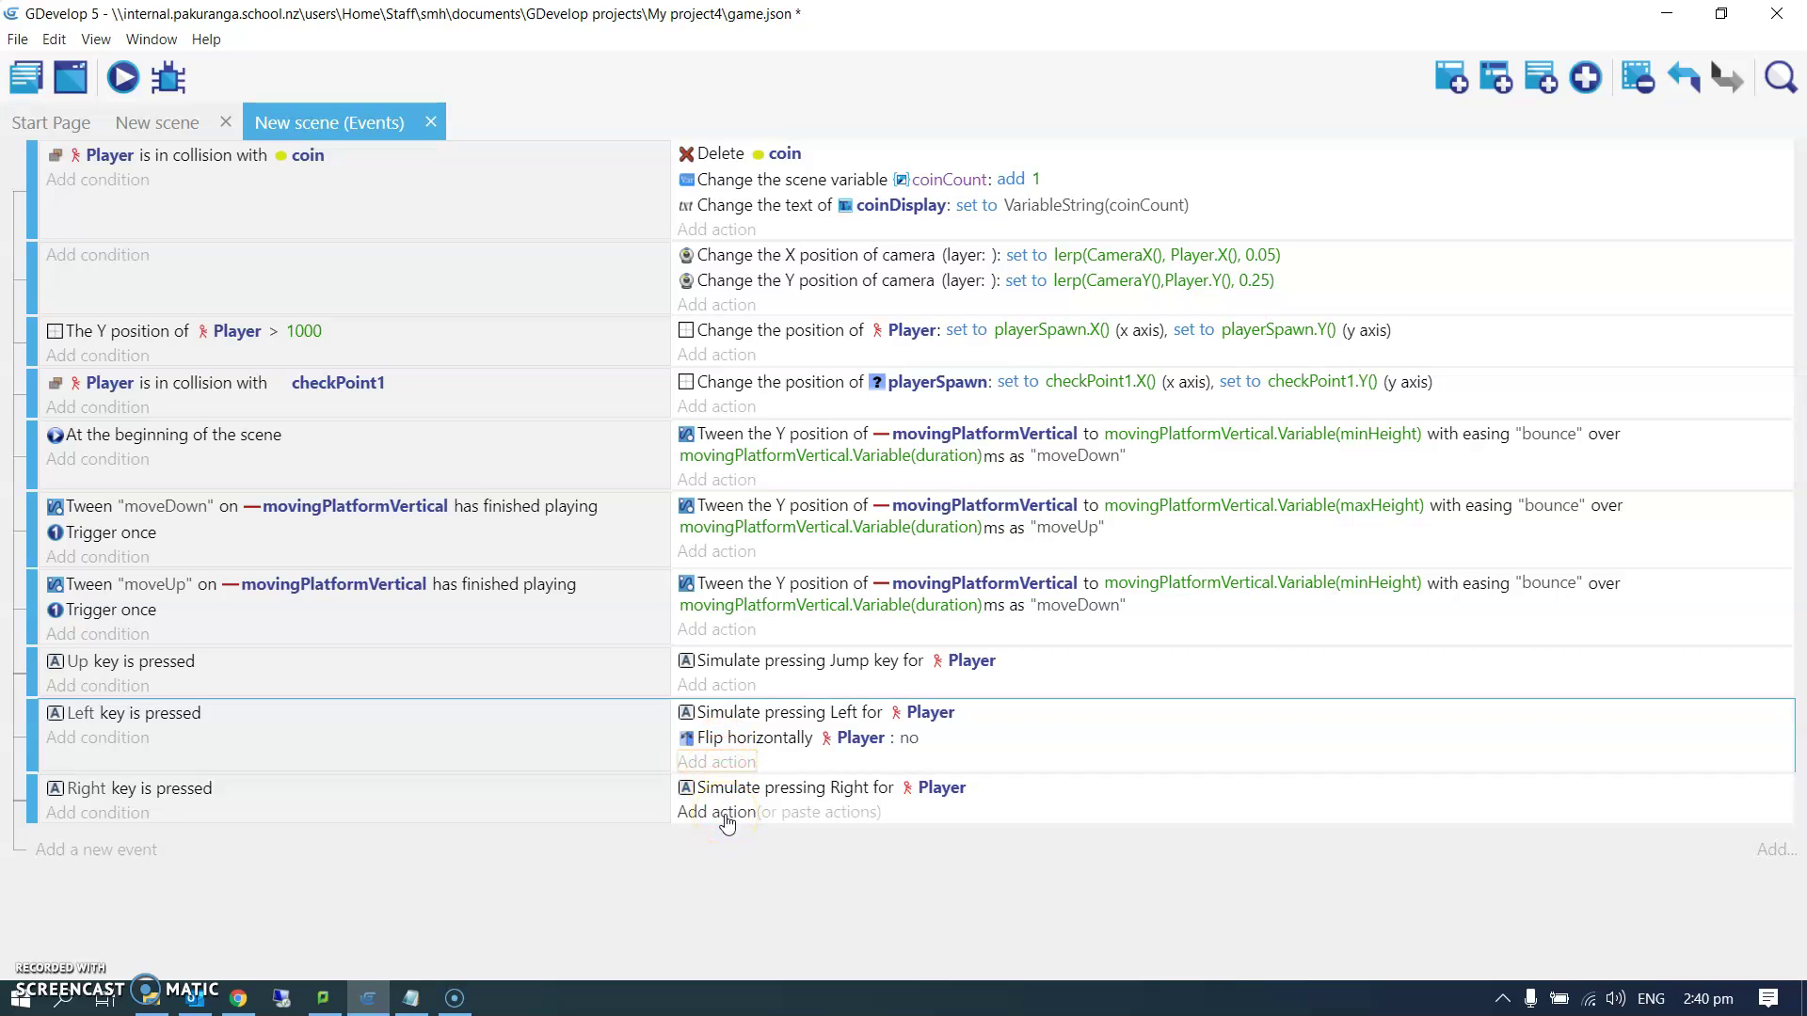
- Copy the flip action into the Right key event set to yes, then launch a preview
click(742, 741)
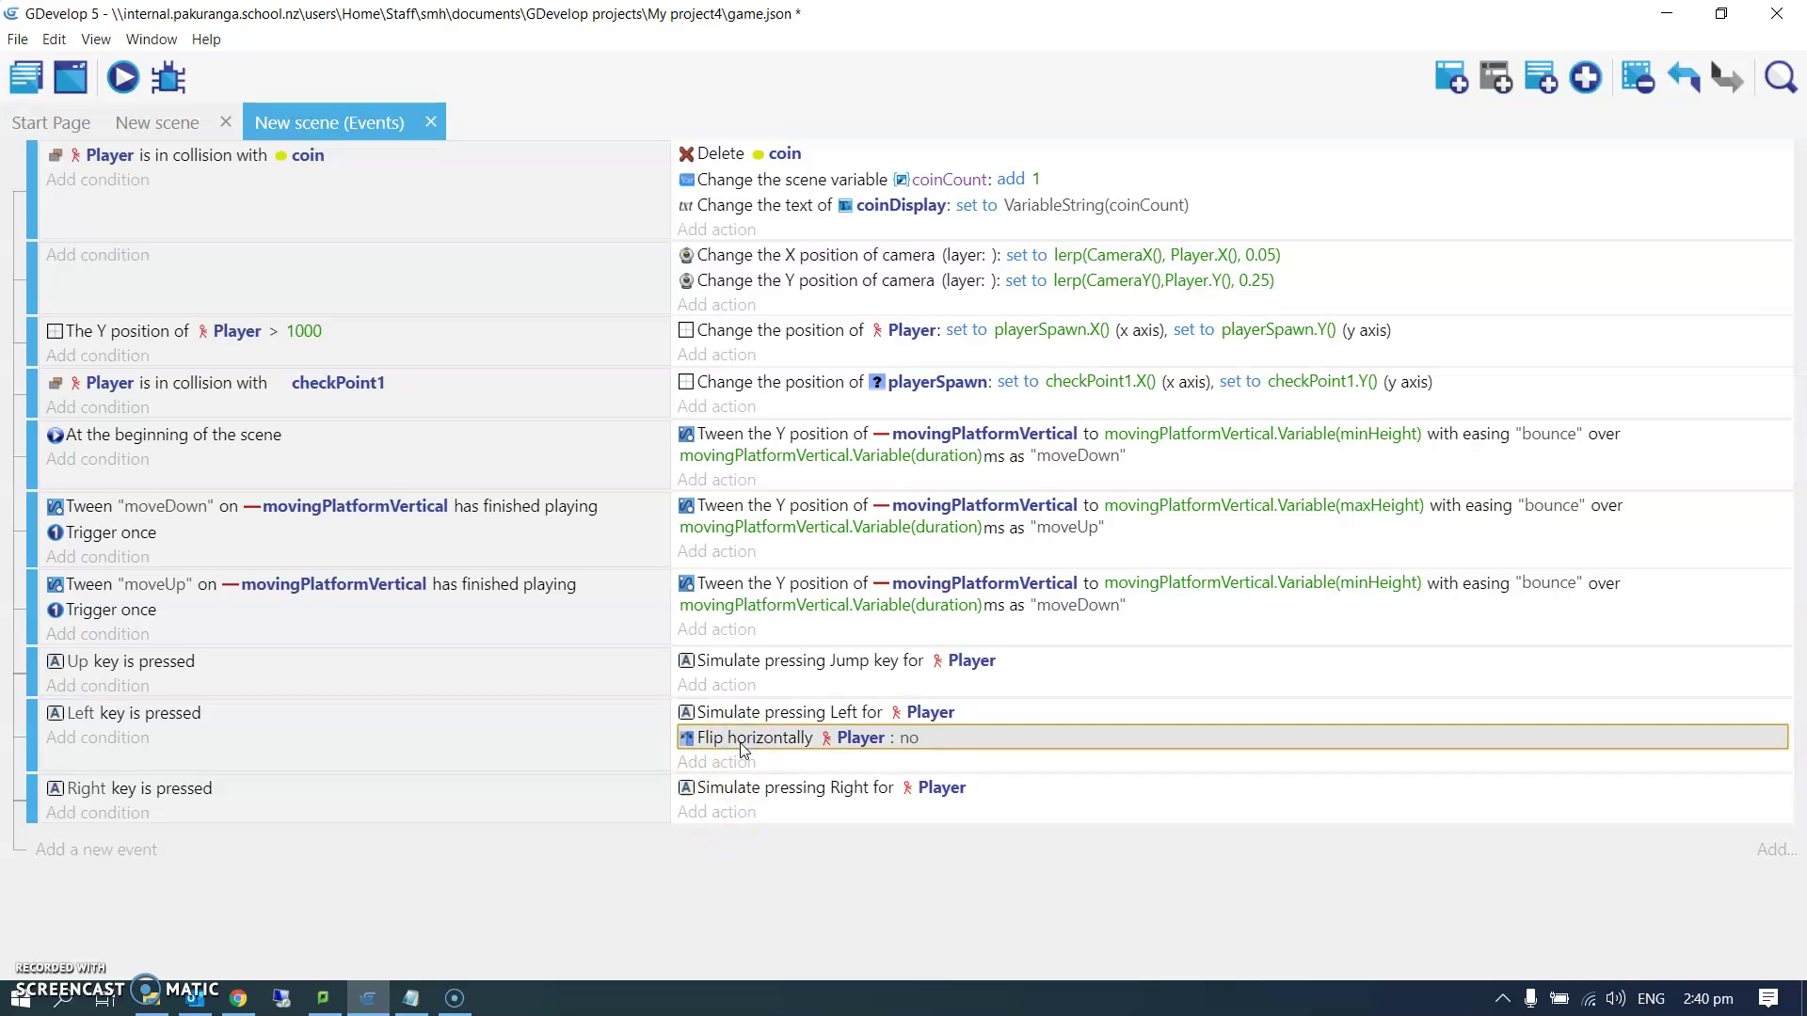
ctrl+drag(742, 740, 728, 819)
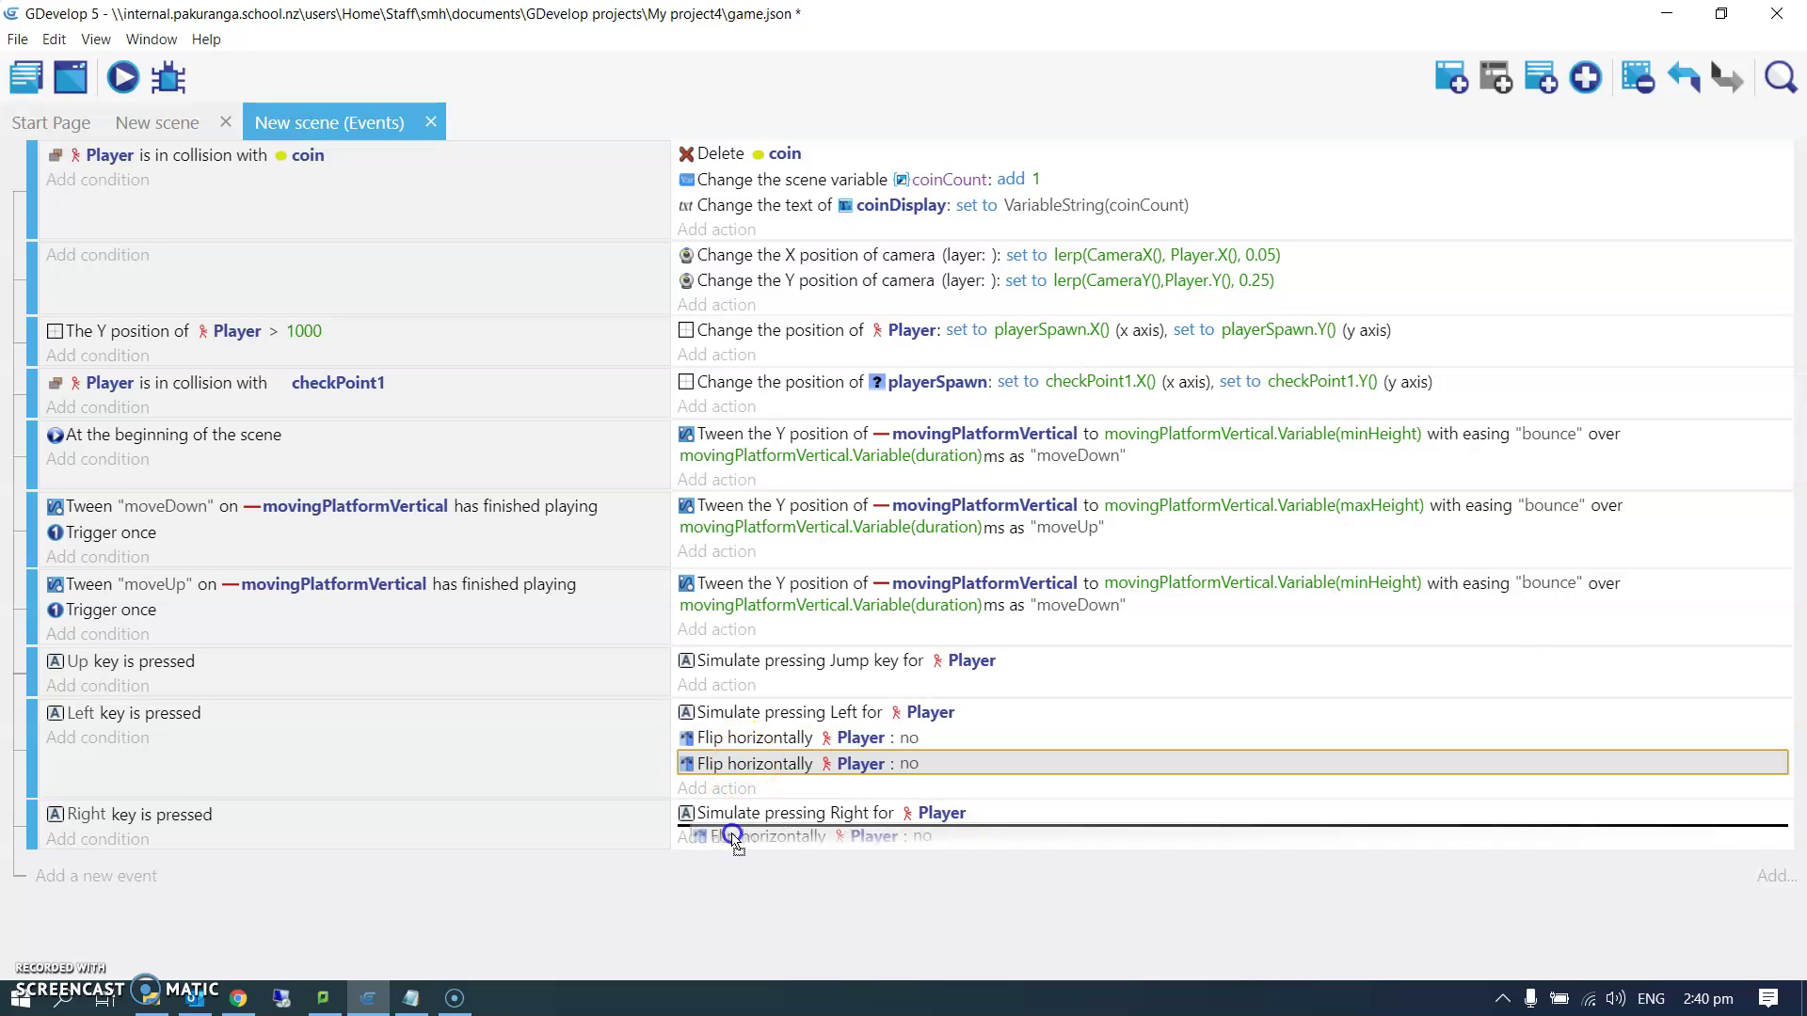
click(906, 815)
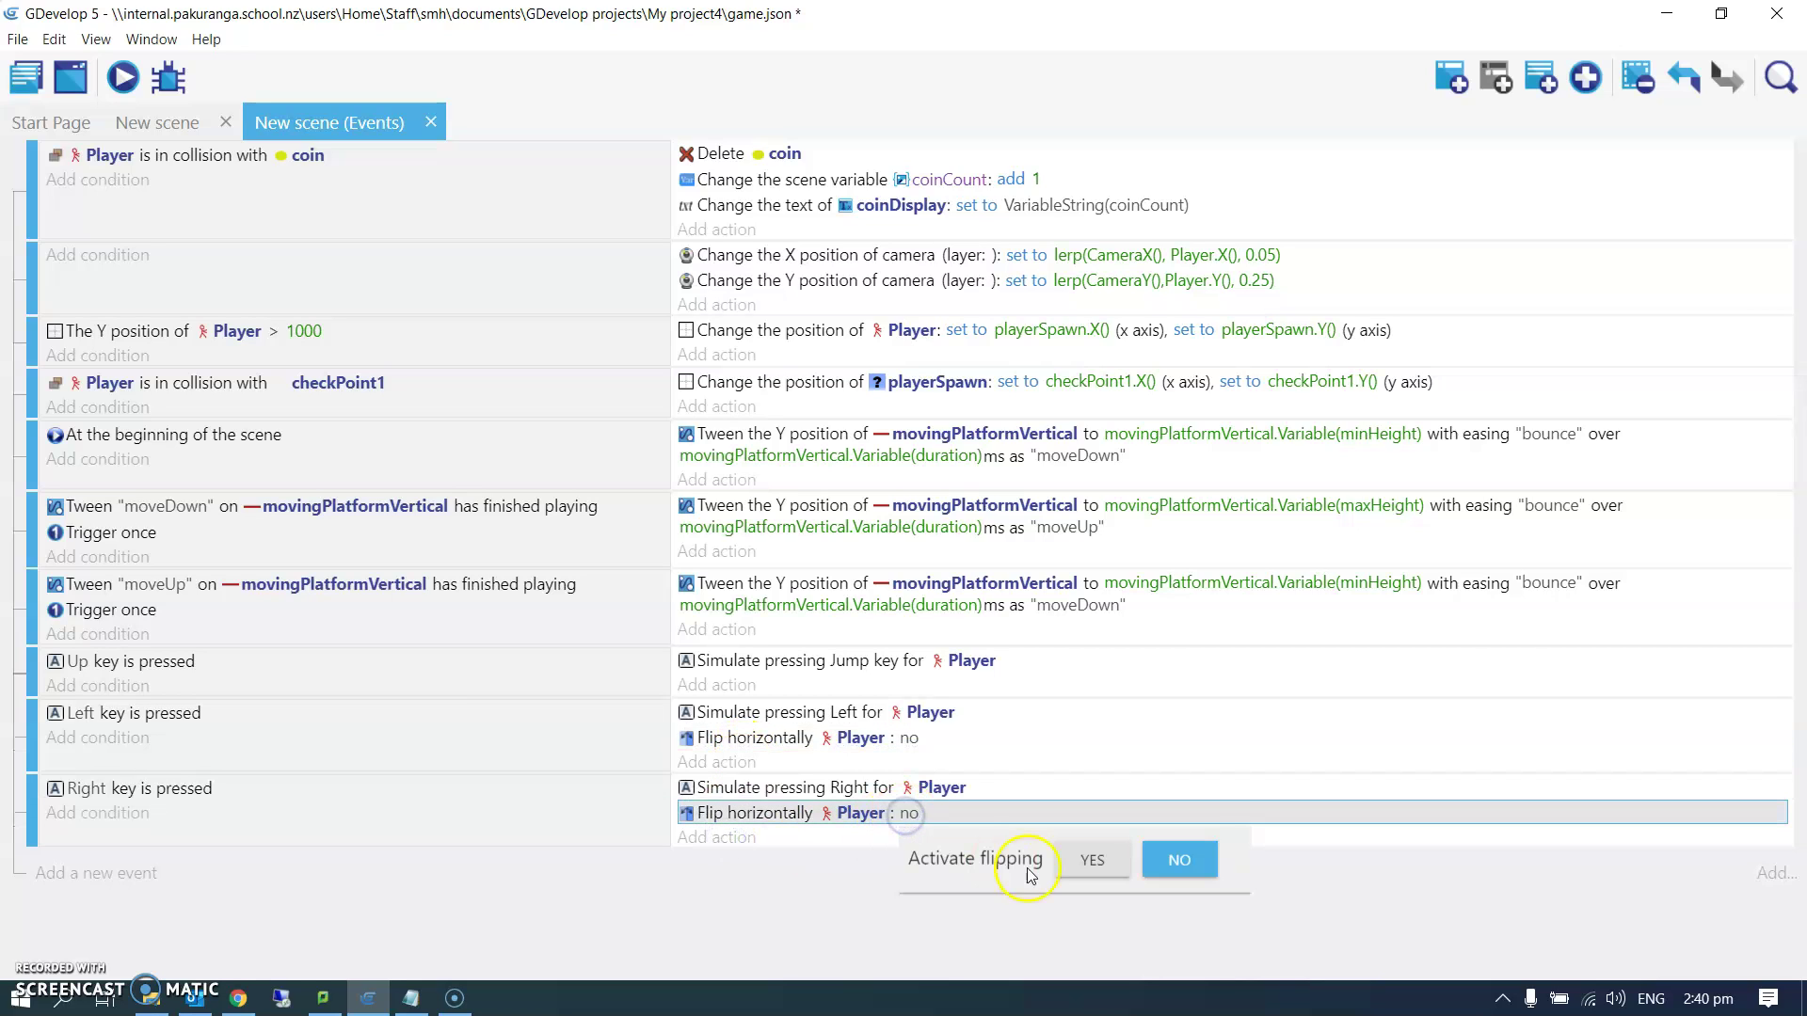
click(1044, 939)
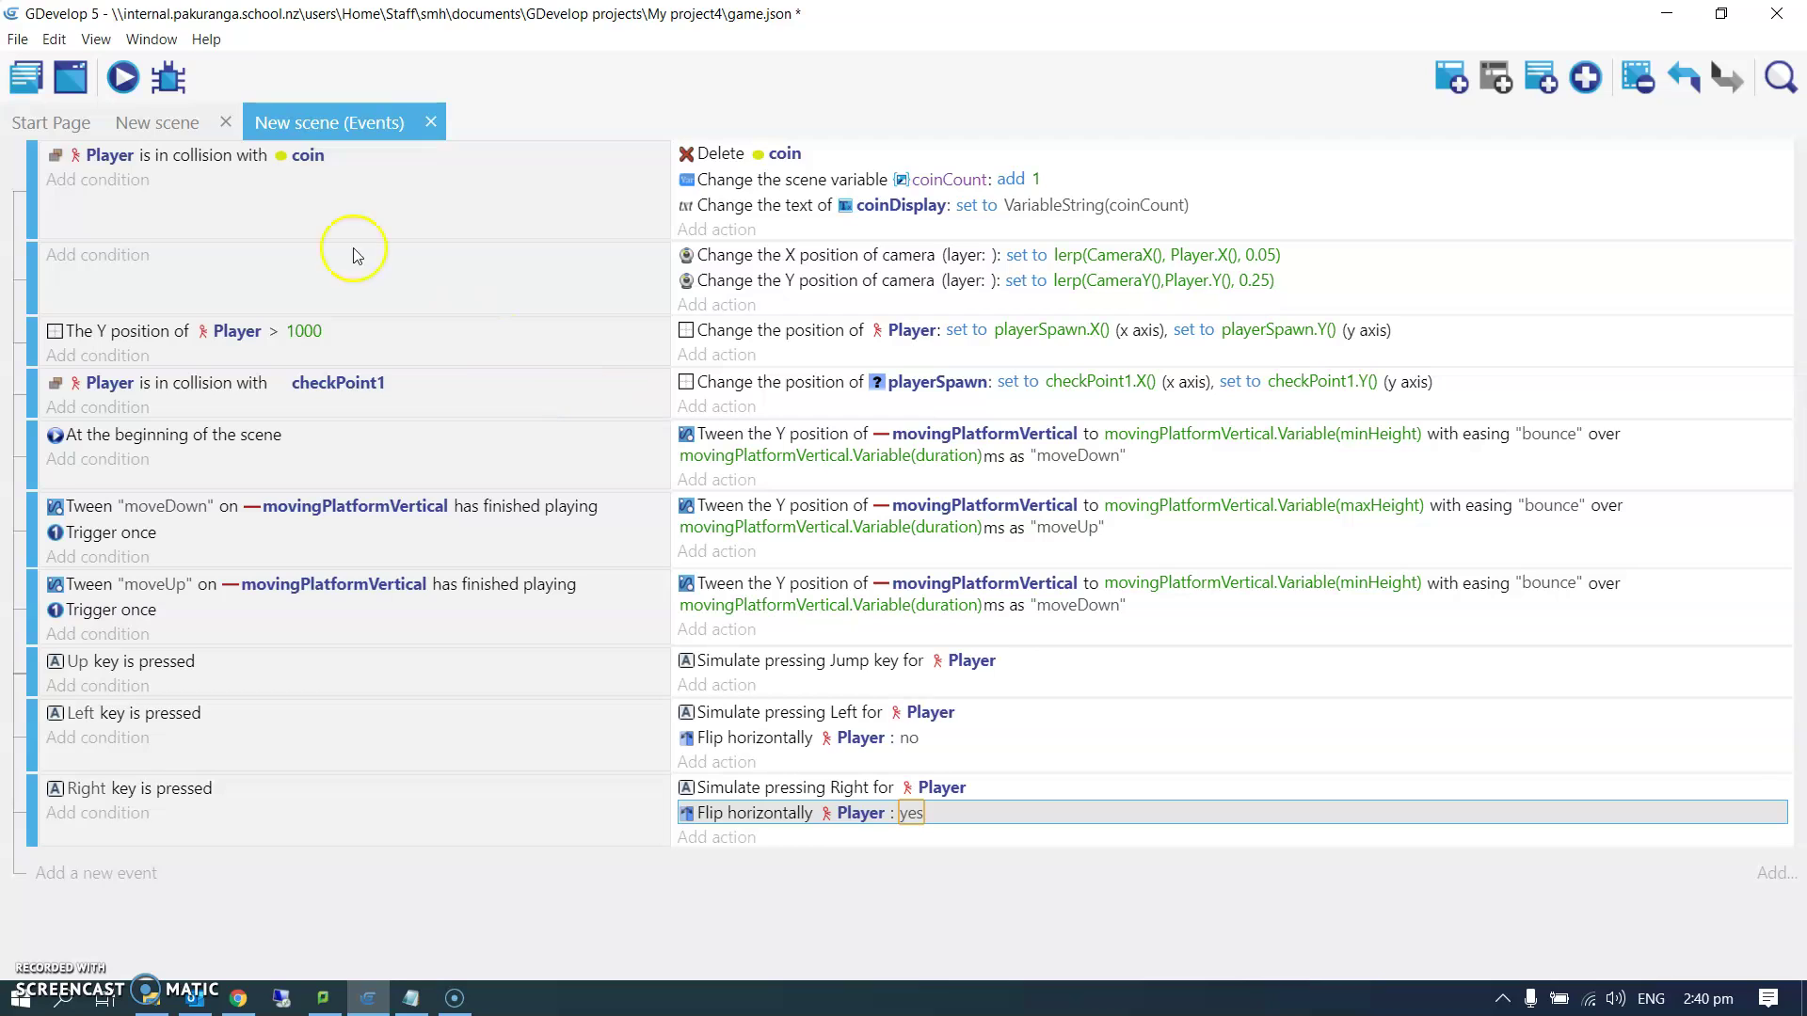
click(124, 80)
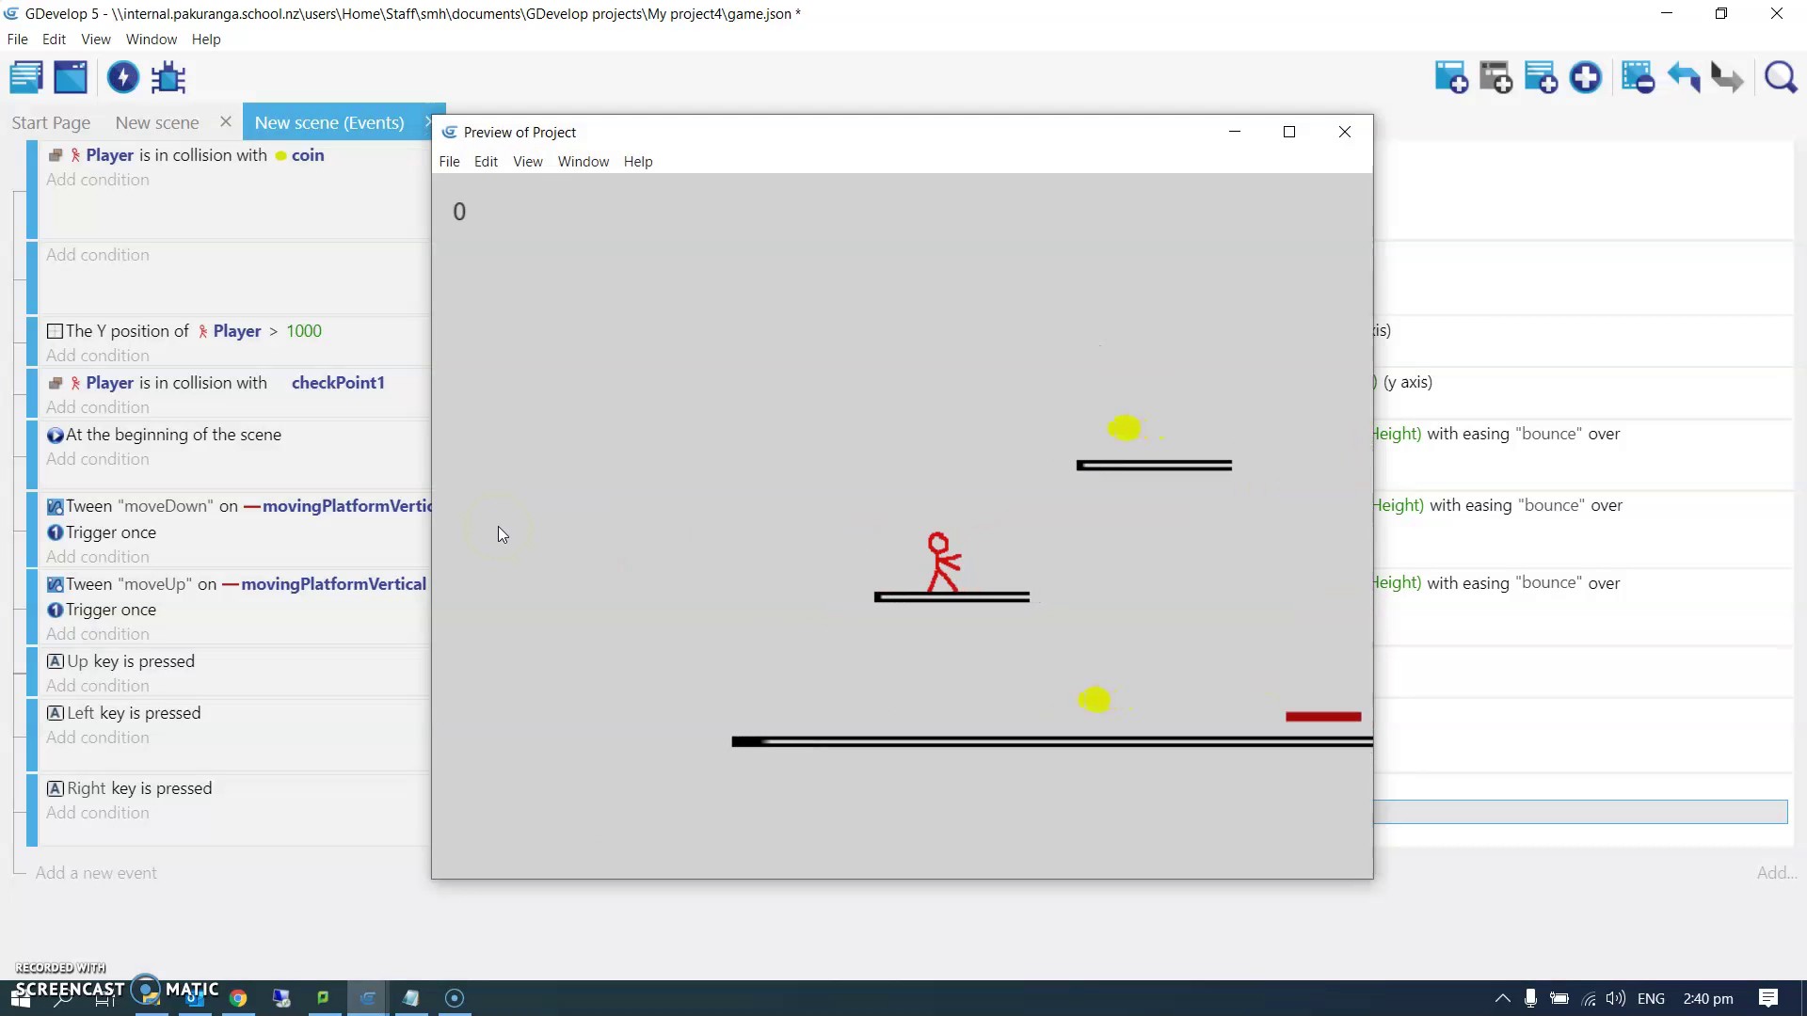
- Walk the player left and right in the preview, then close it
key(Left)
key(Right)
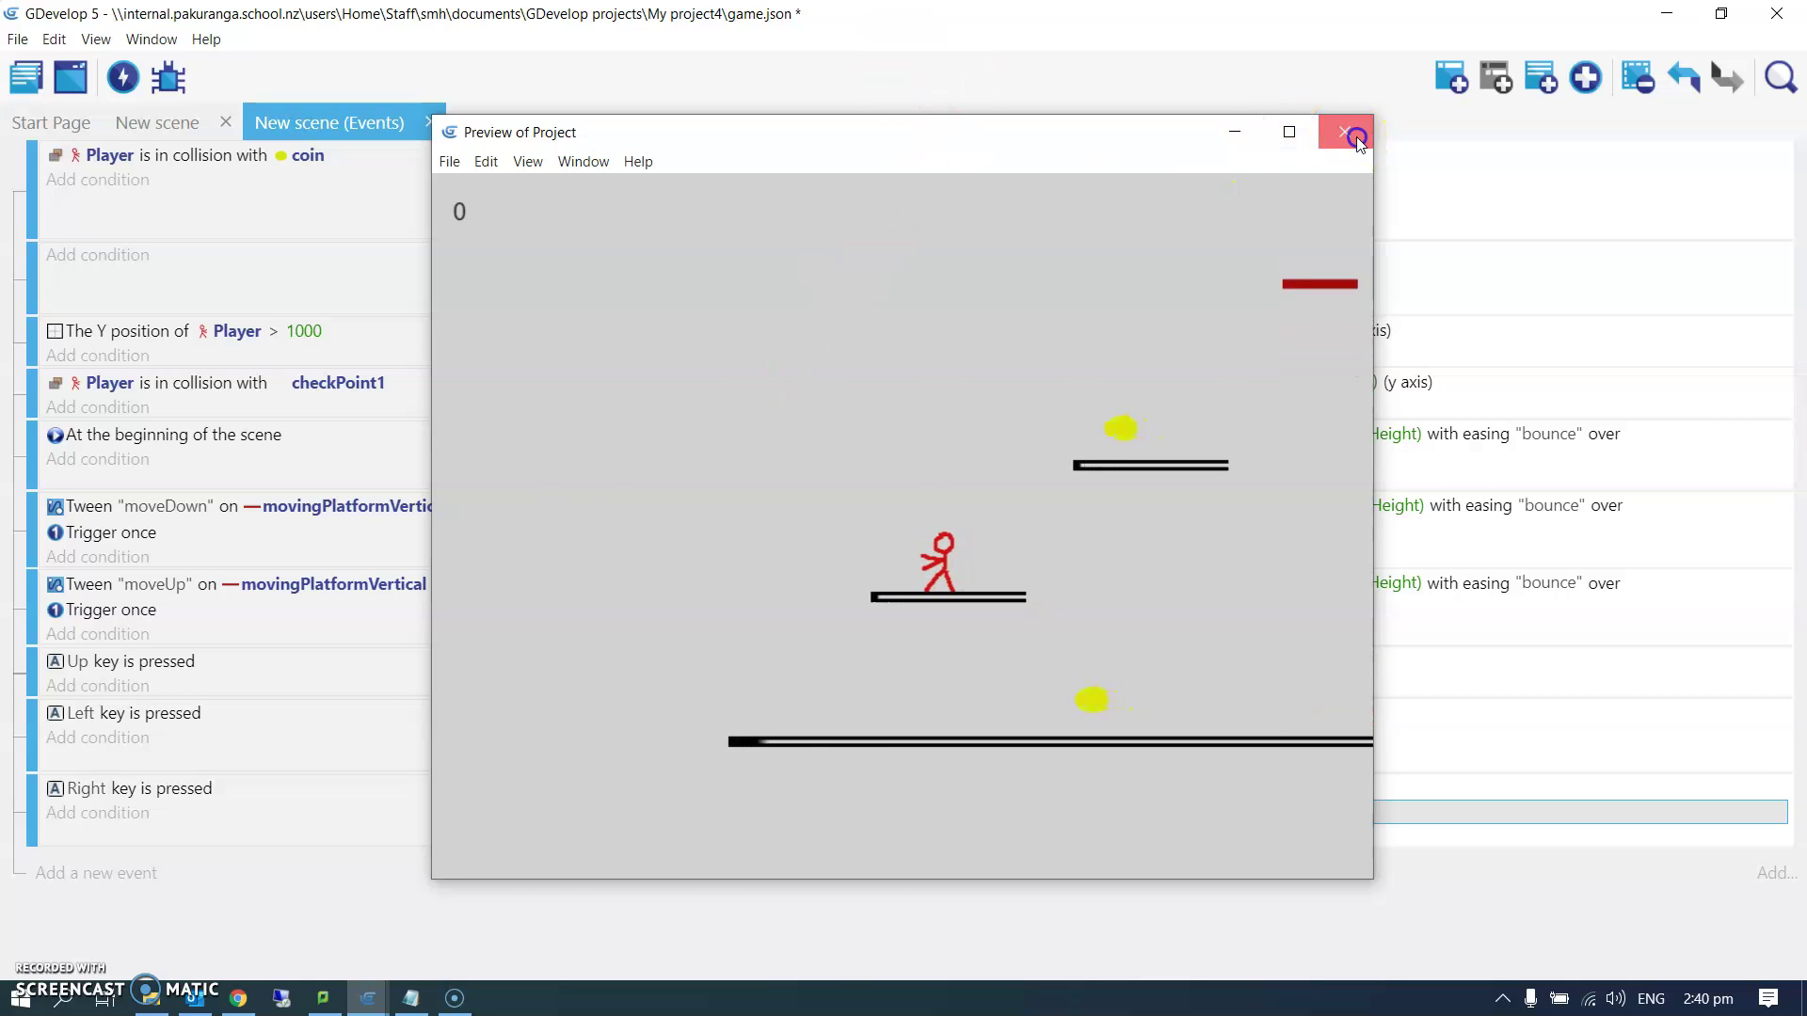
click(1345, 132)
- Set the Left event's flipping to yes and the Right event's flipping to no
click(914, 740)
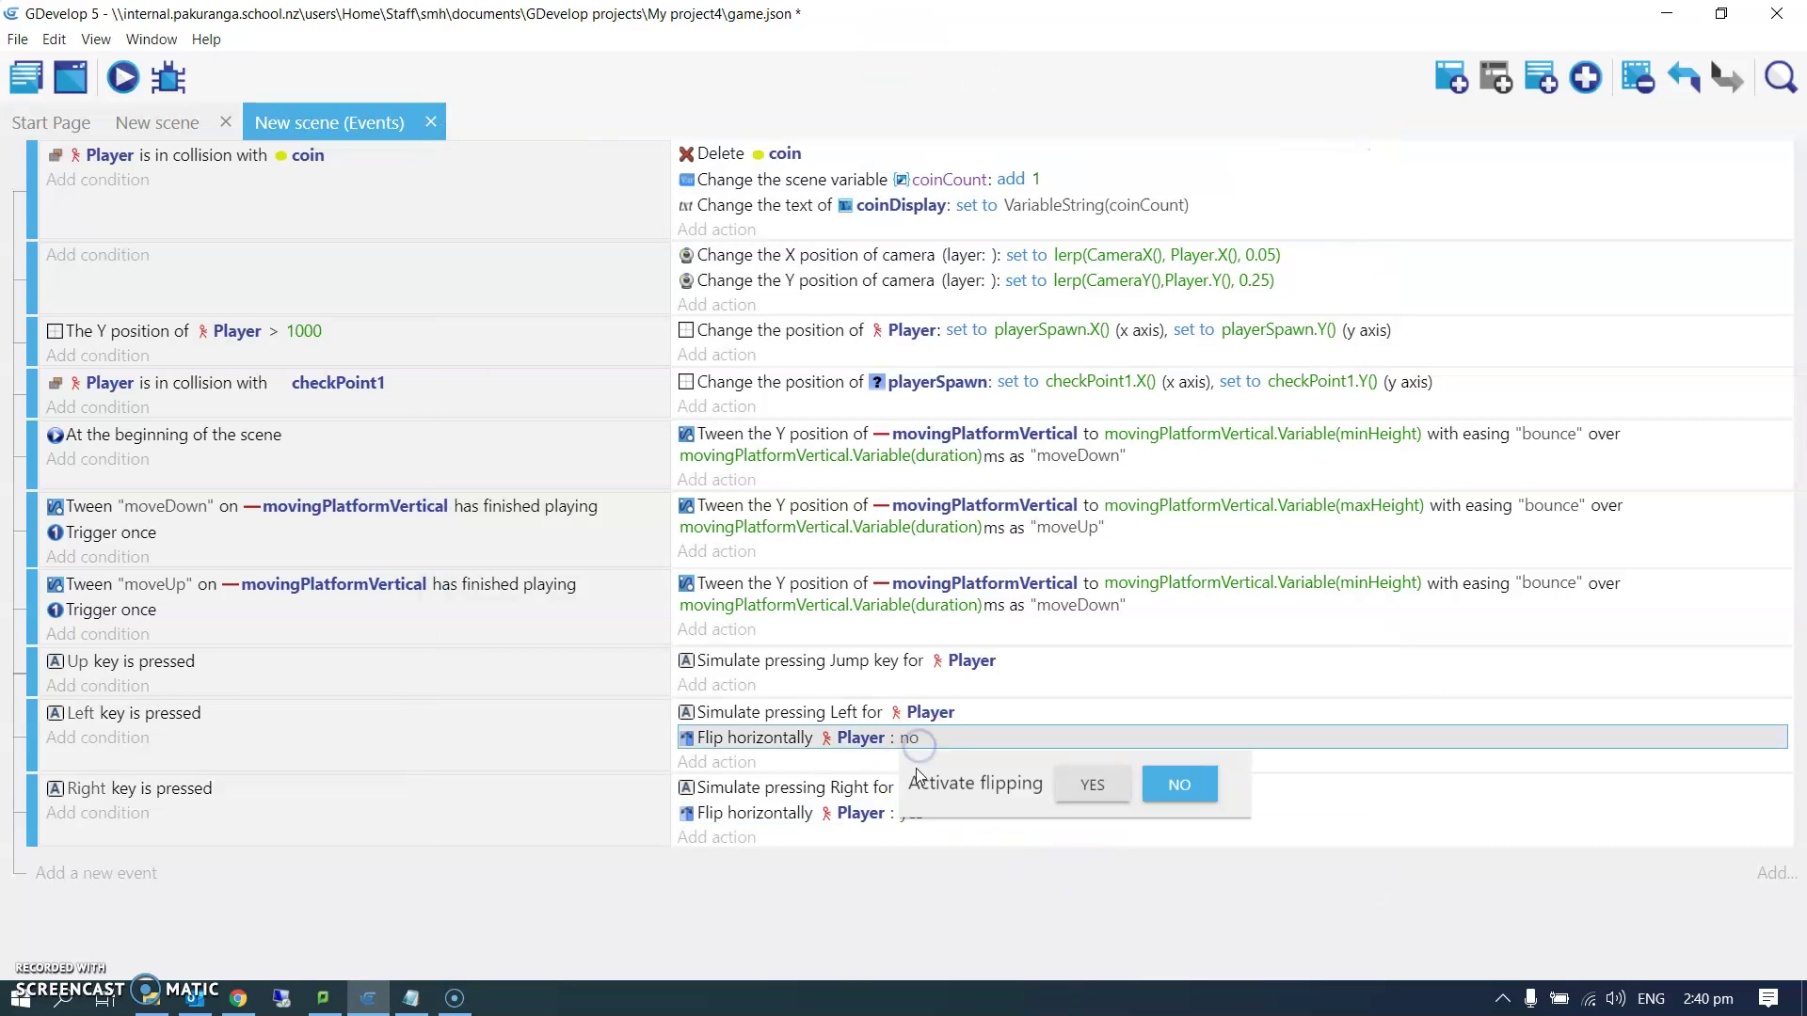
click(1089, 786)
click(931, 848)
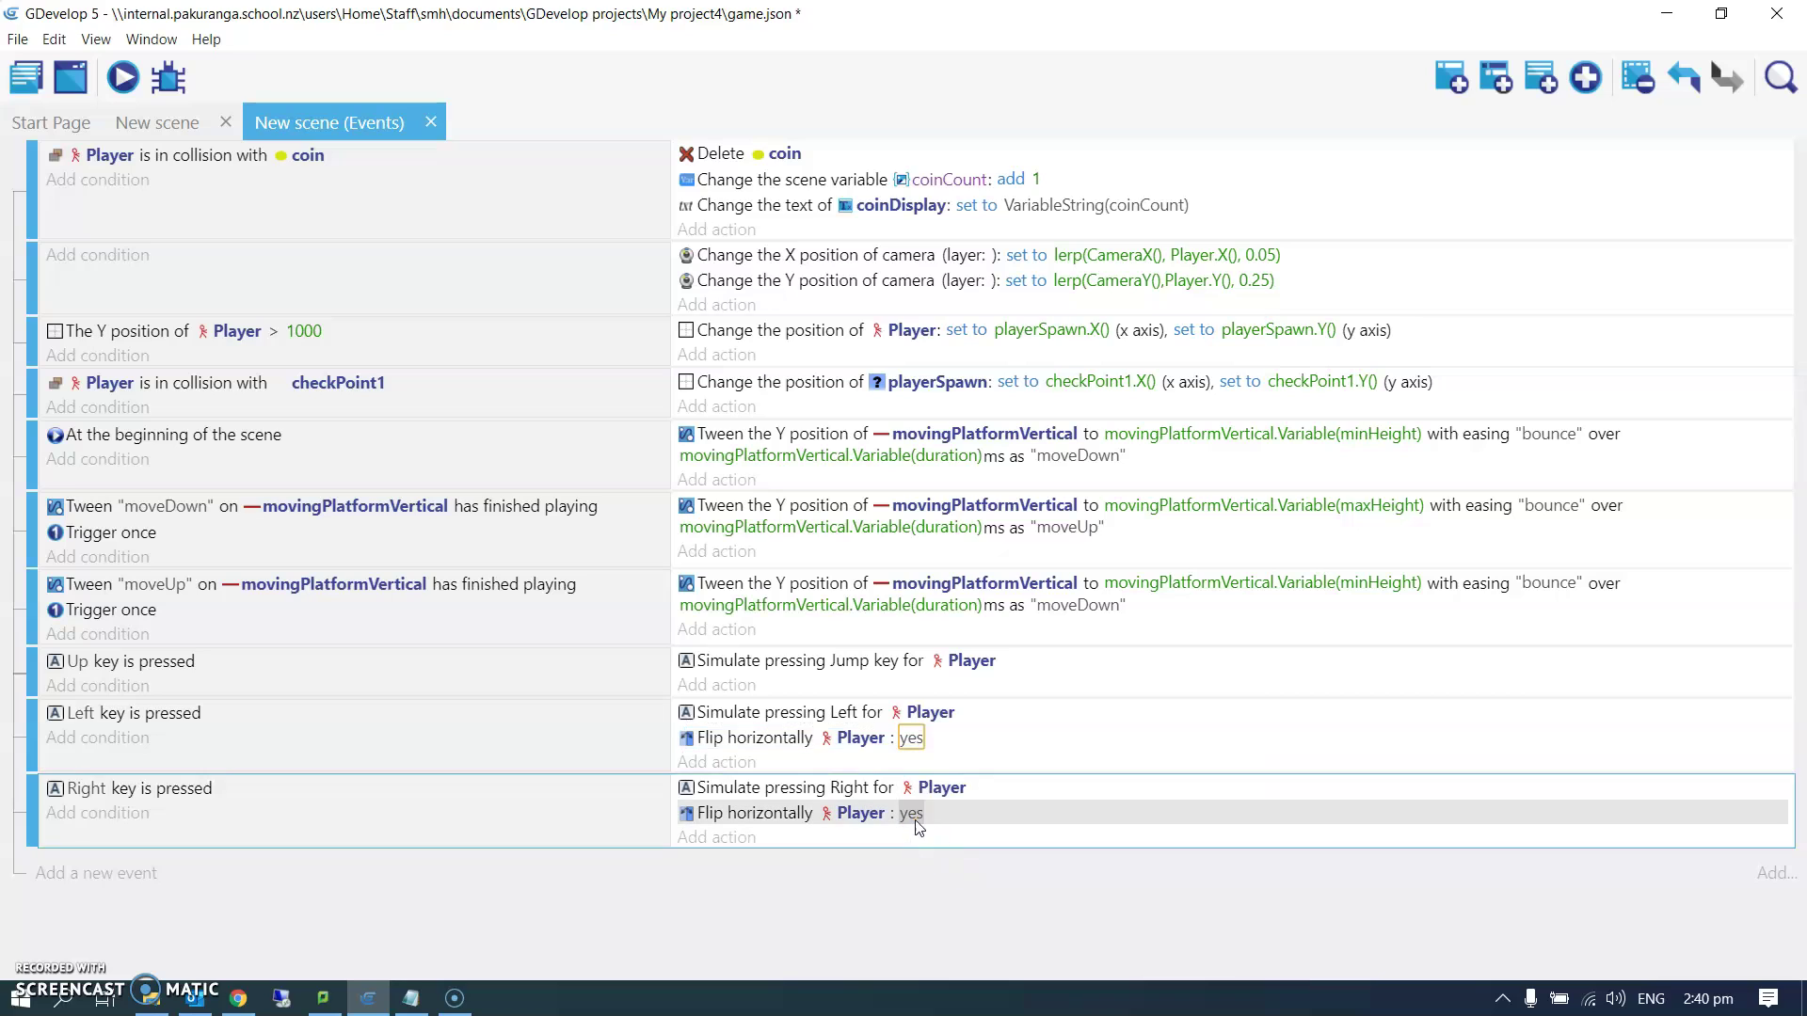
click(911, 815)
click(1178, 860)
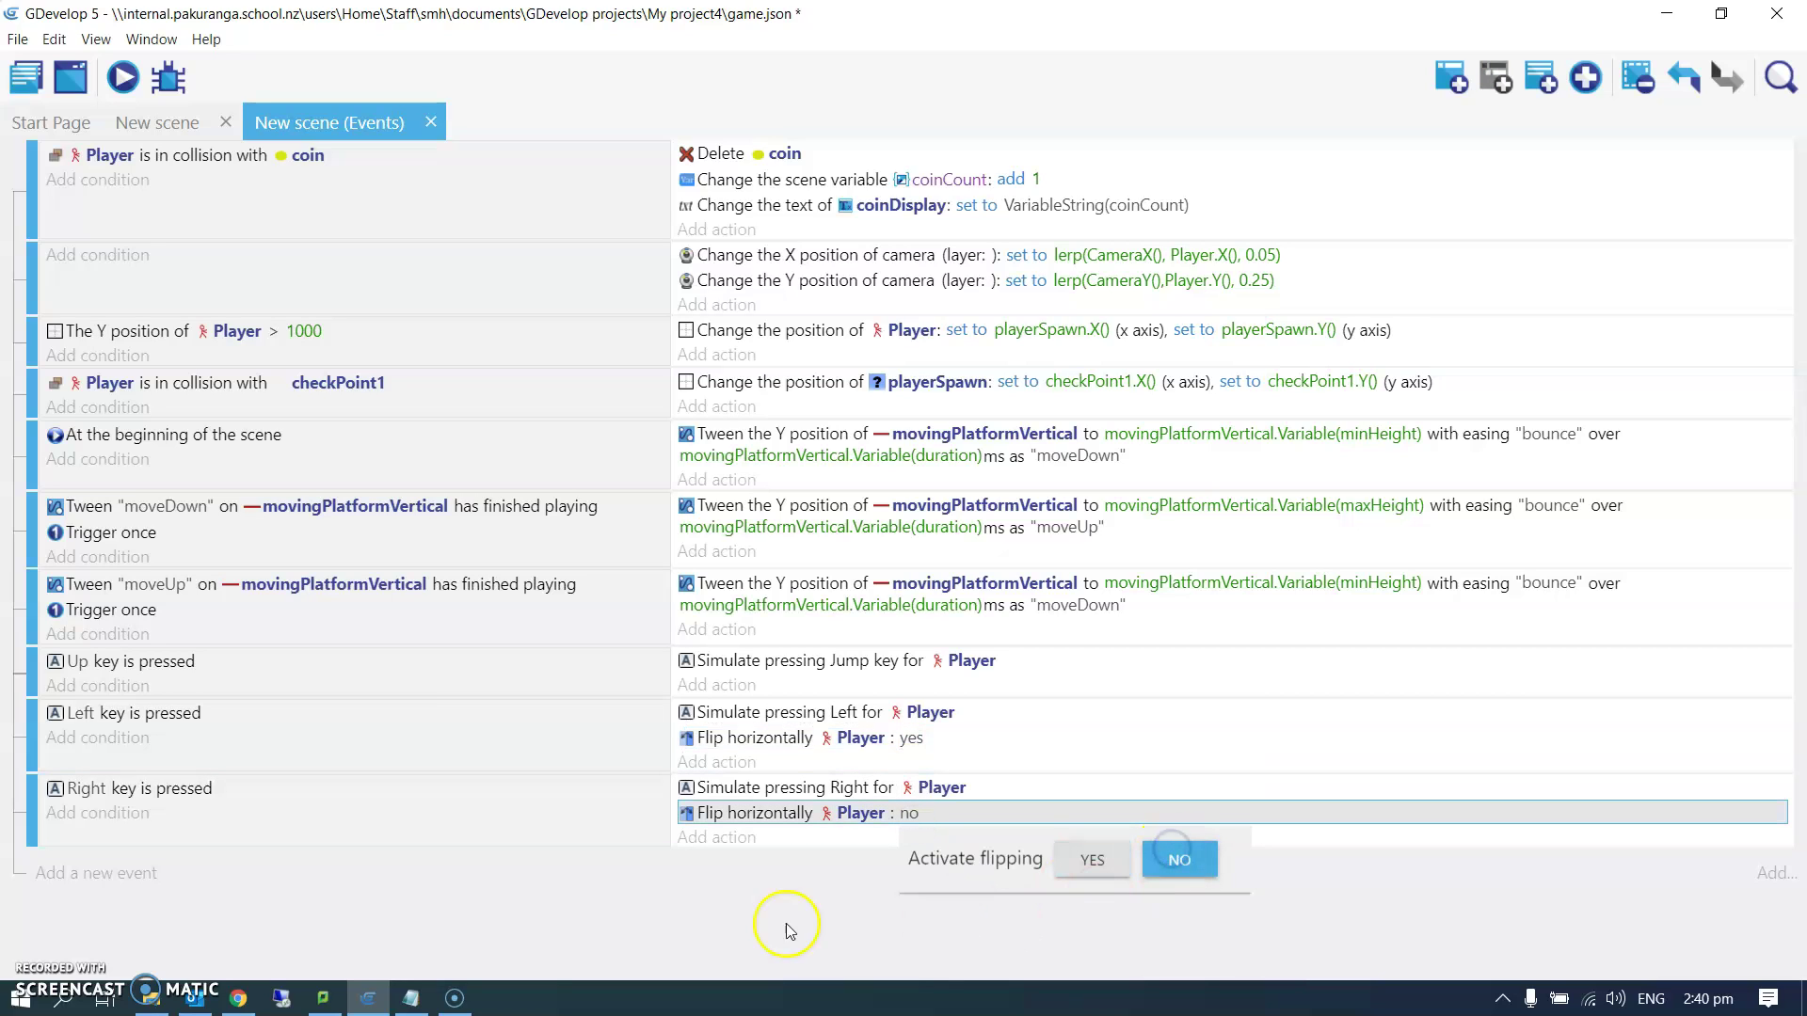
click(424, 917)
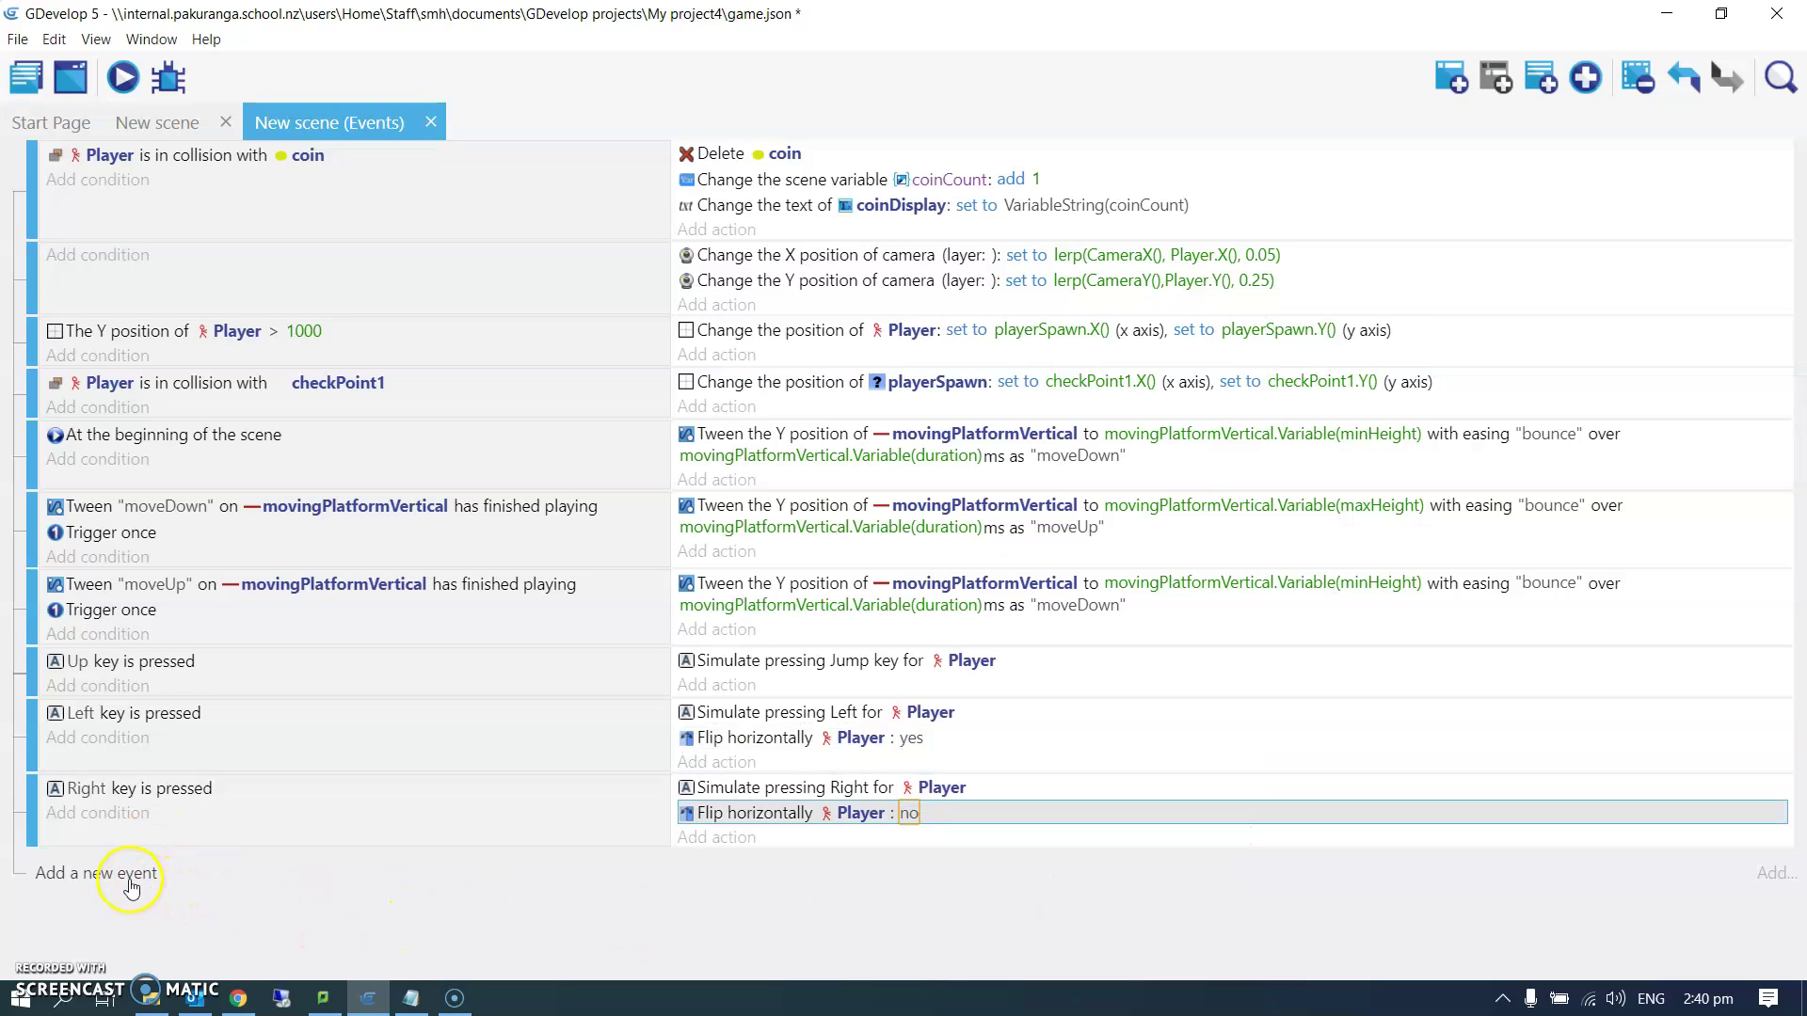
- Create a new Sprite object with an animation and open its image in Piskel
click(152, 124)
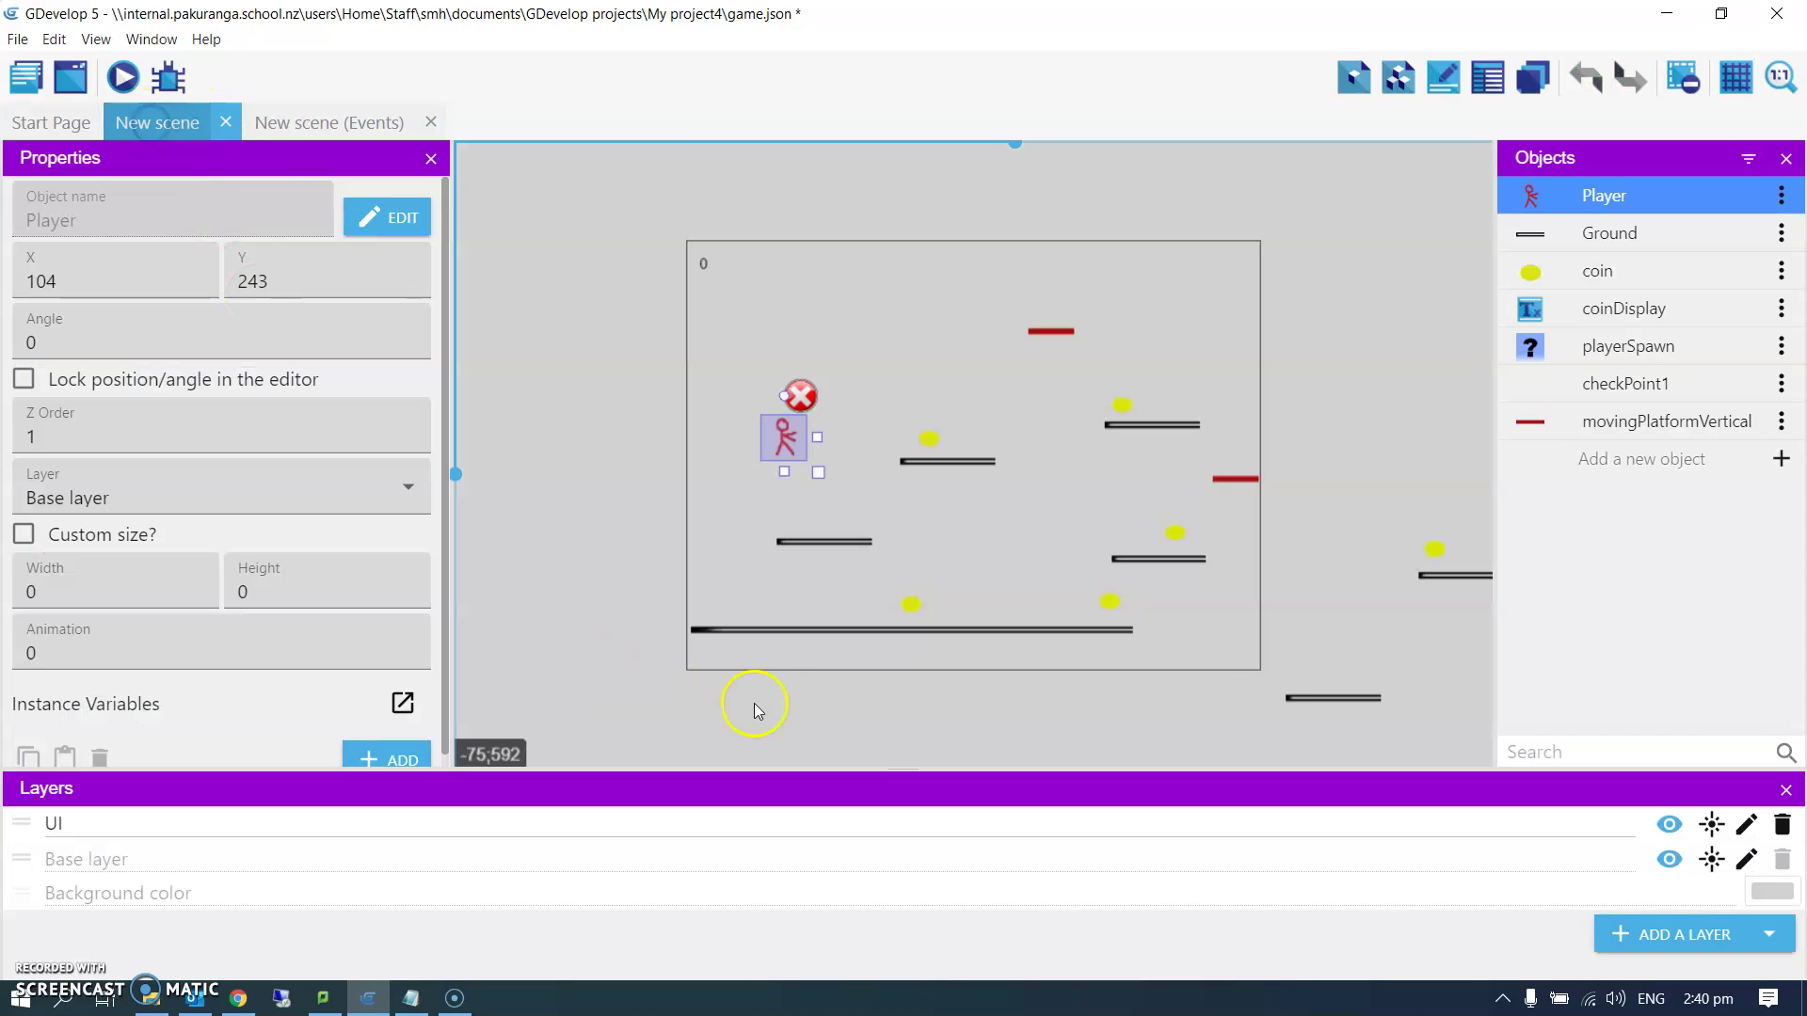
click(1641, 459)
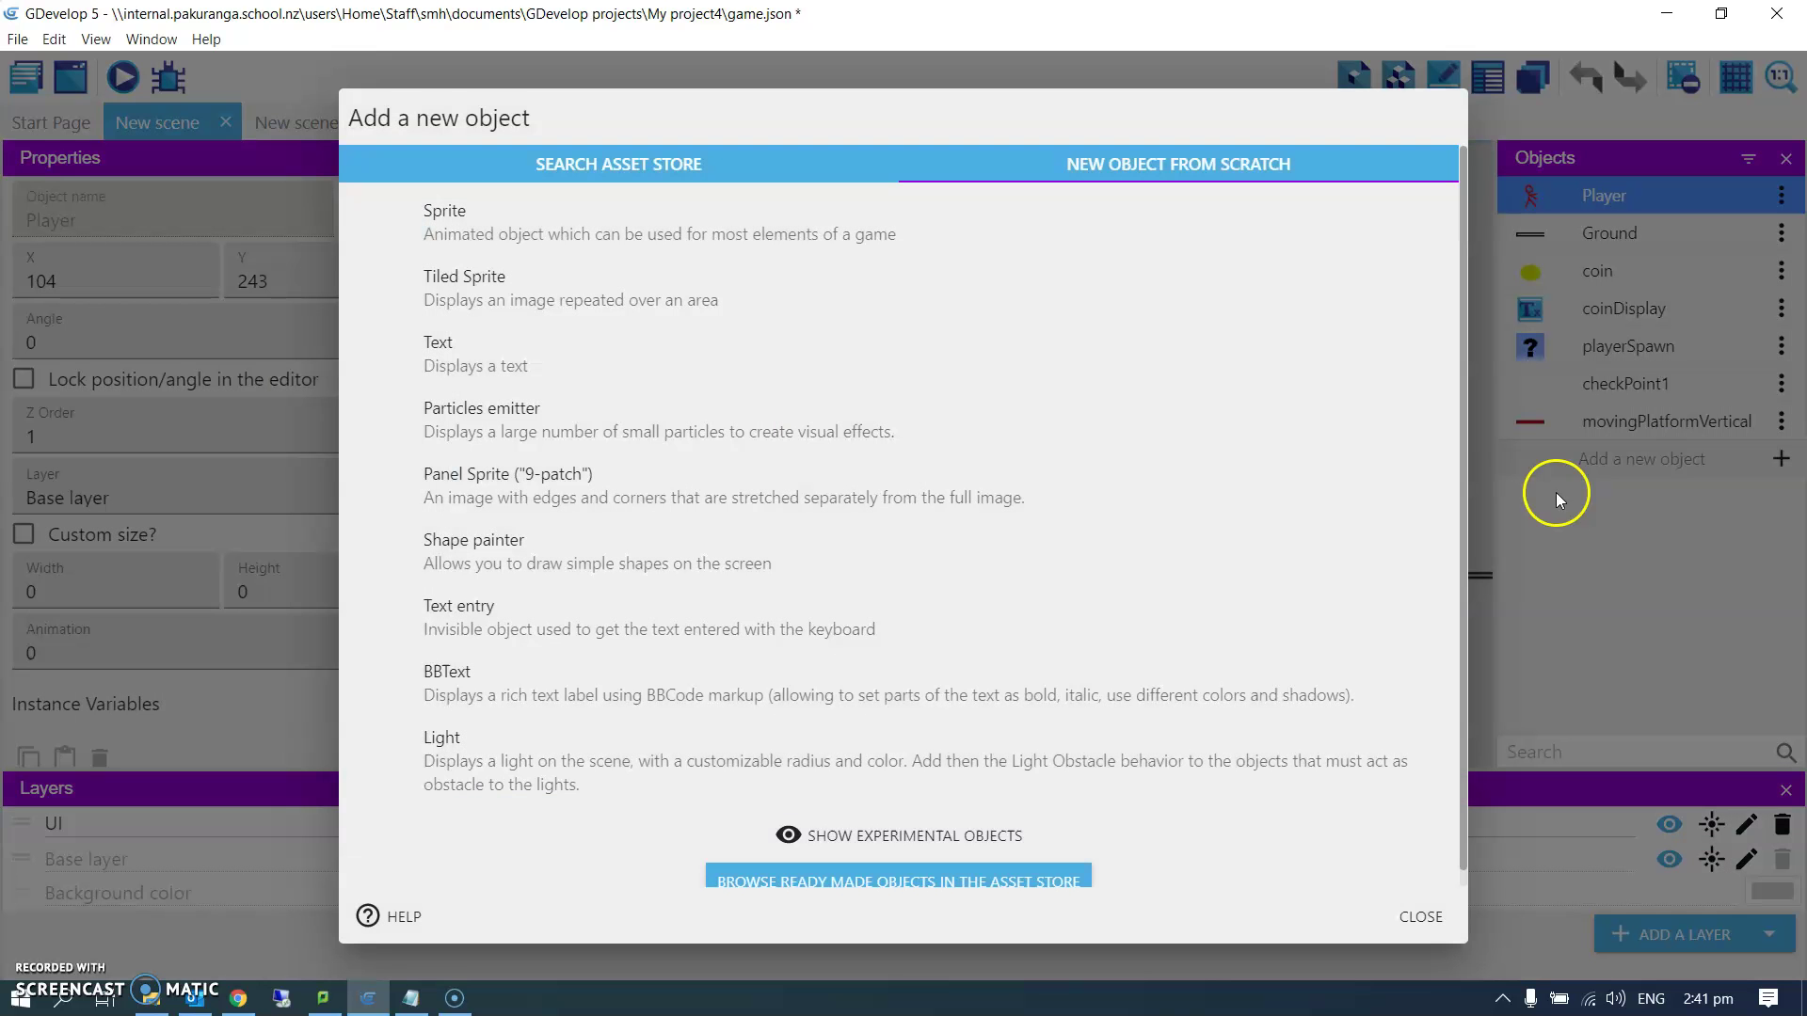
click(550, 229)
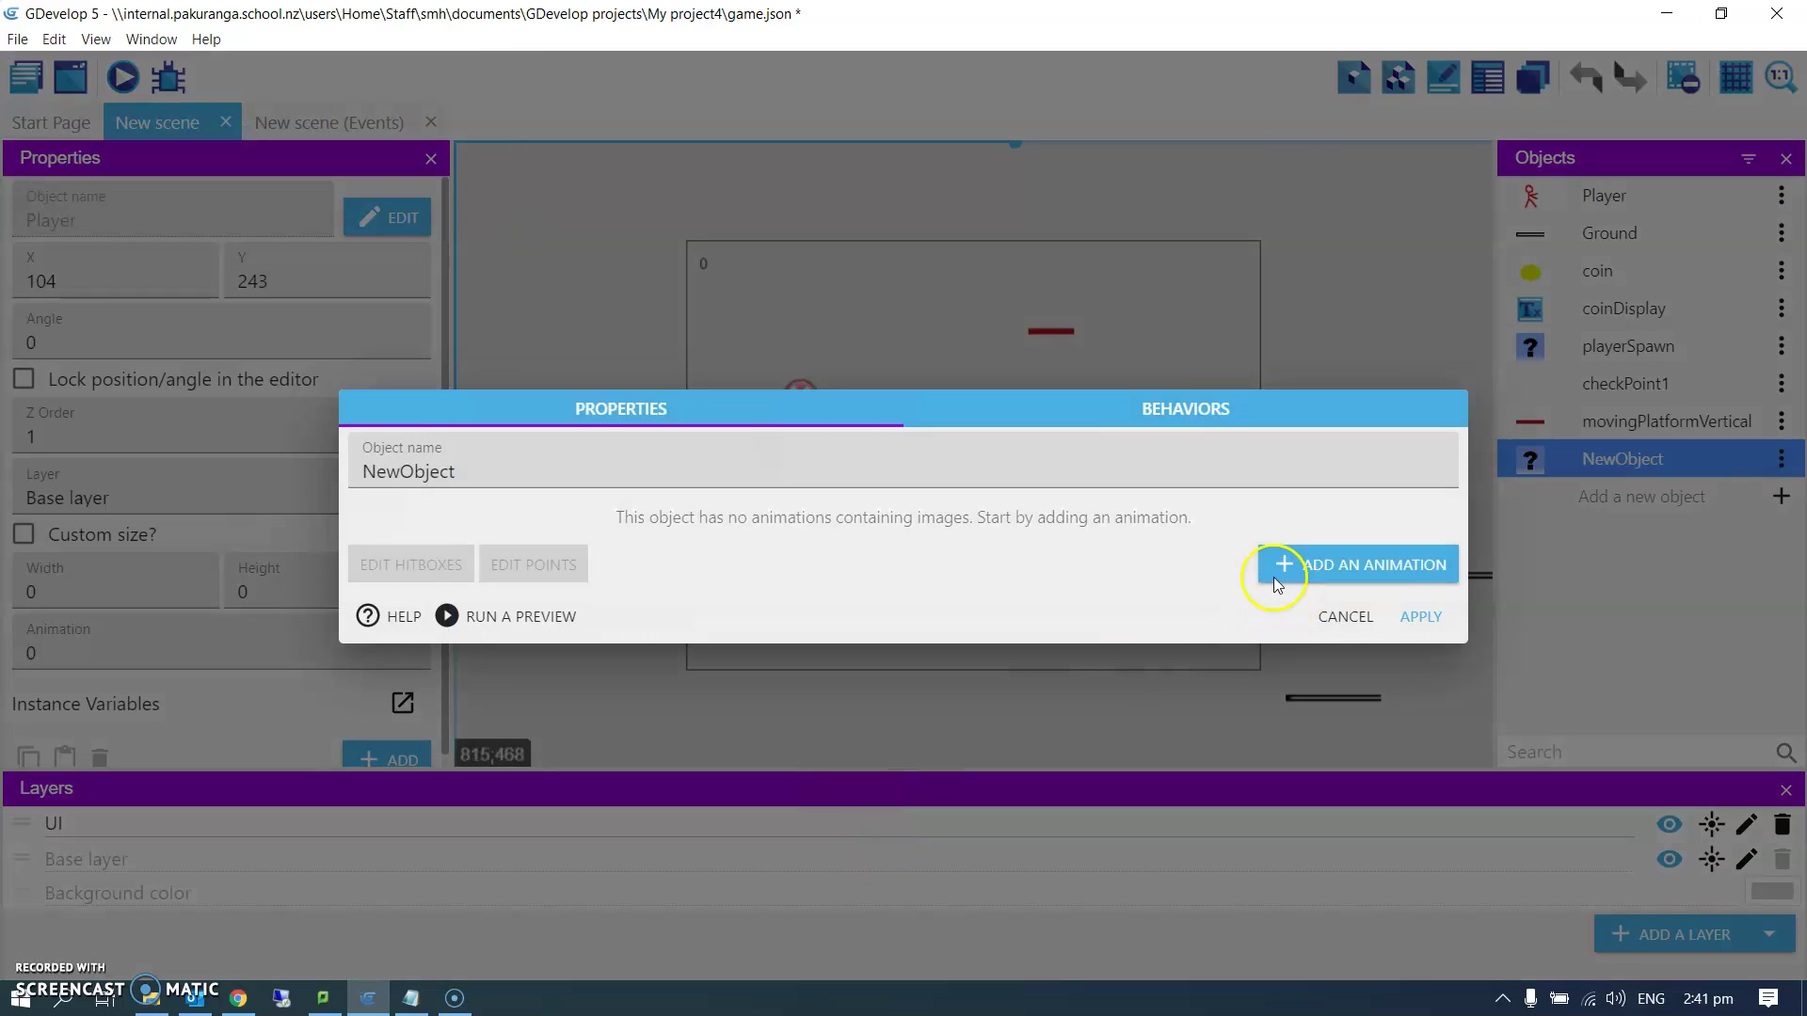
click(1359, 565)
click(1007, 480)
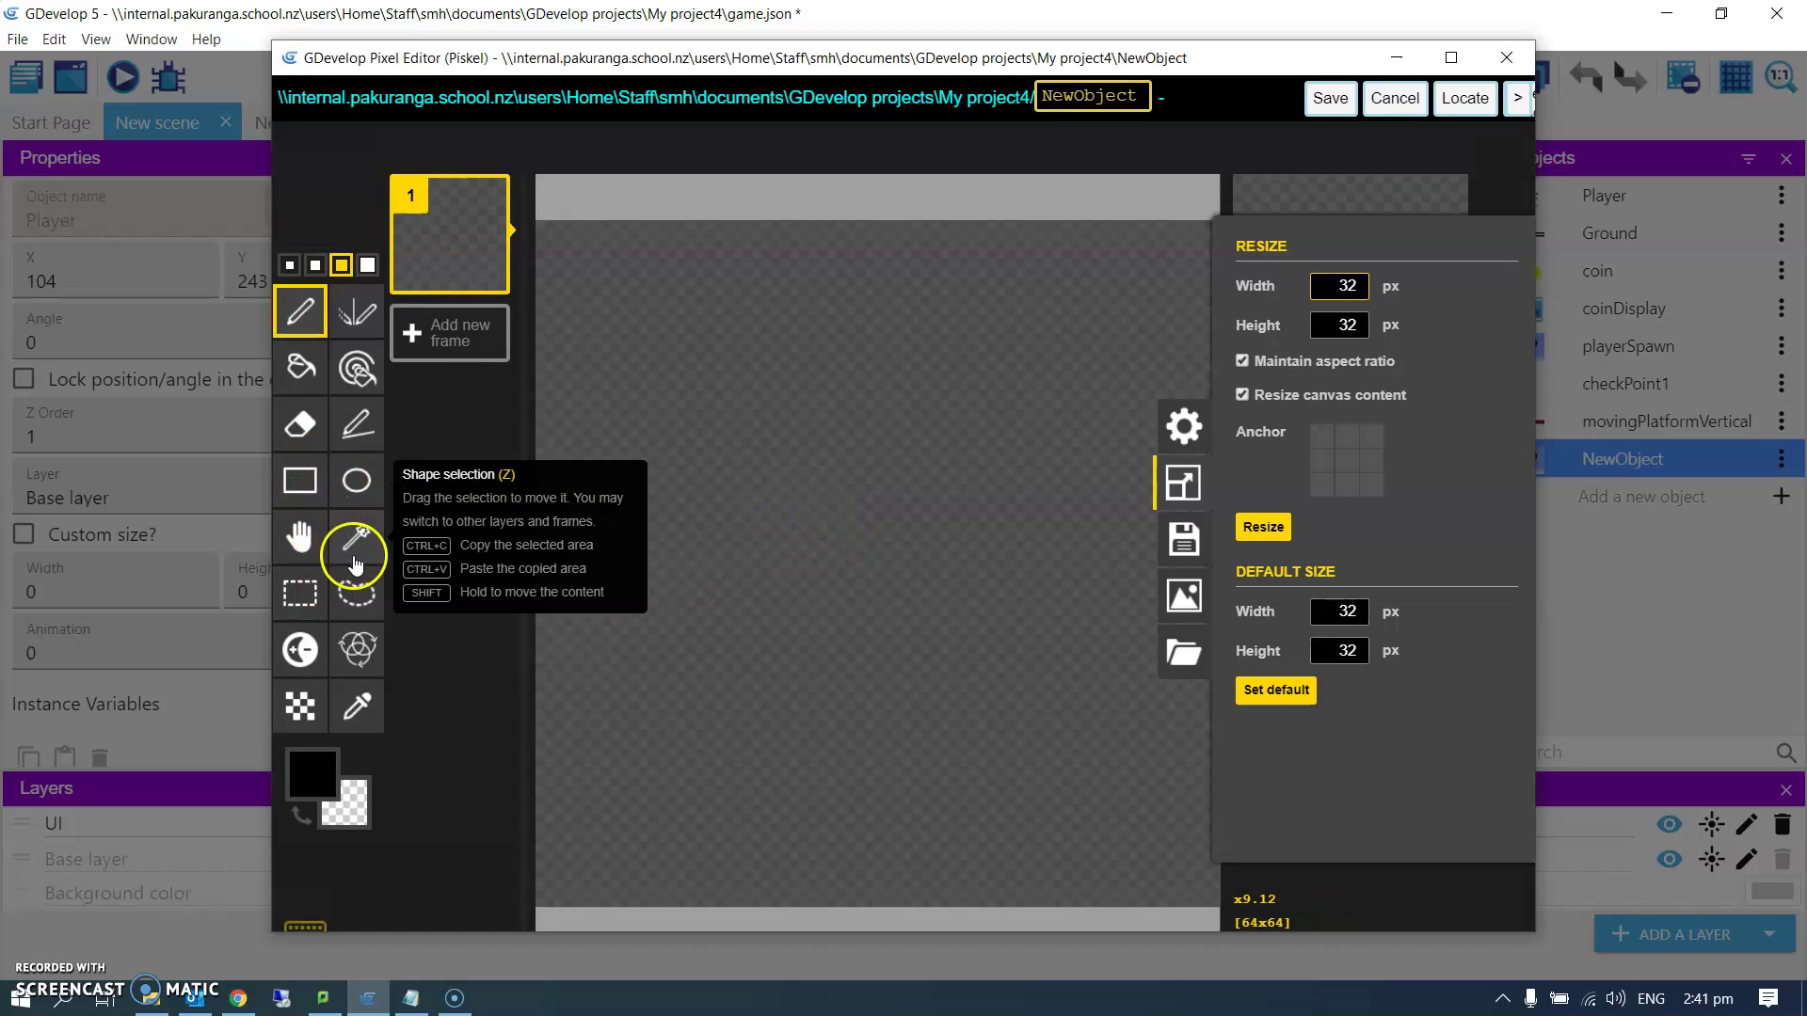
- Draw a small black circle for the bullet and save it back to the object
click(357, 482)
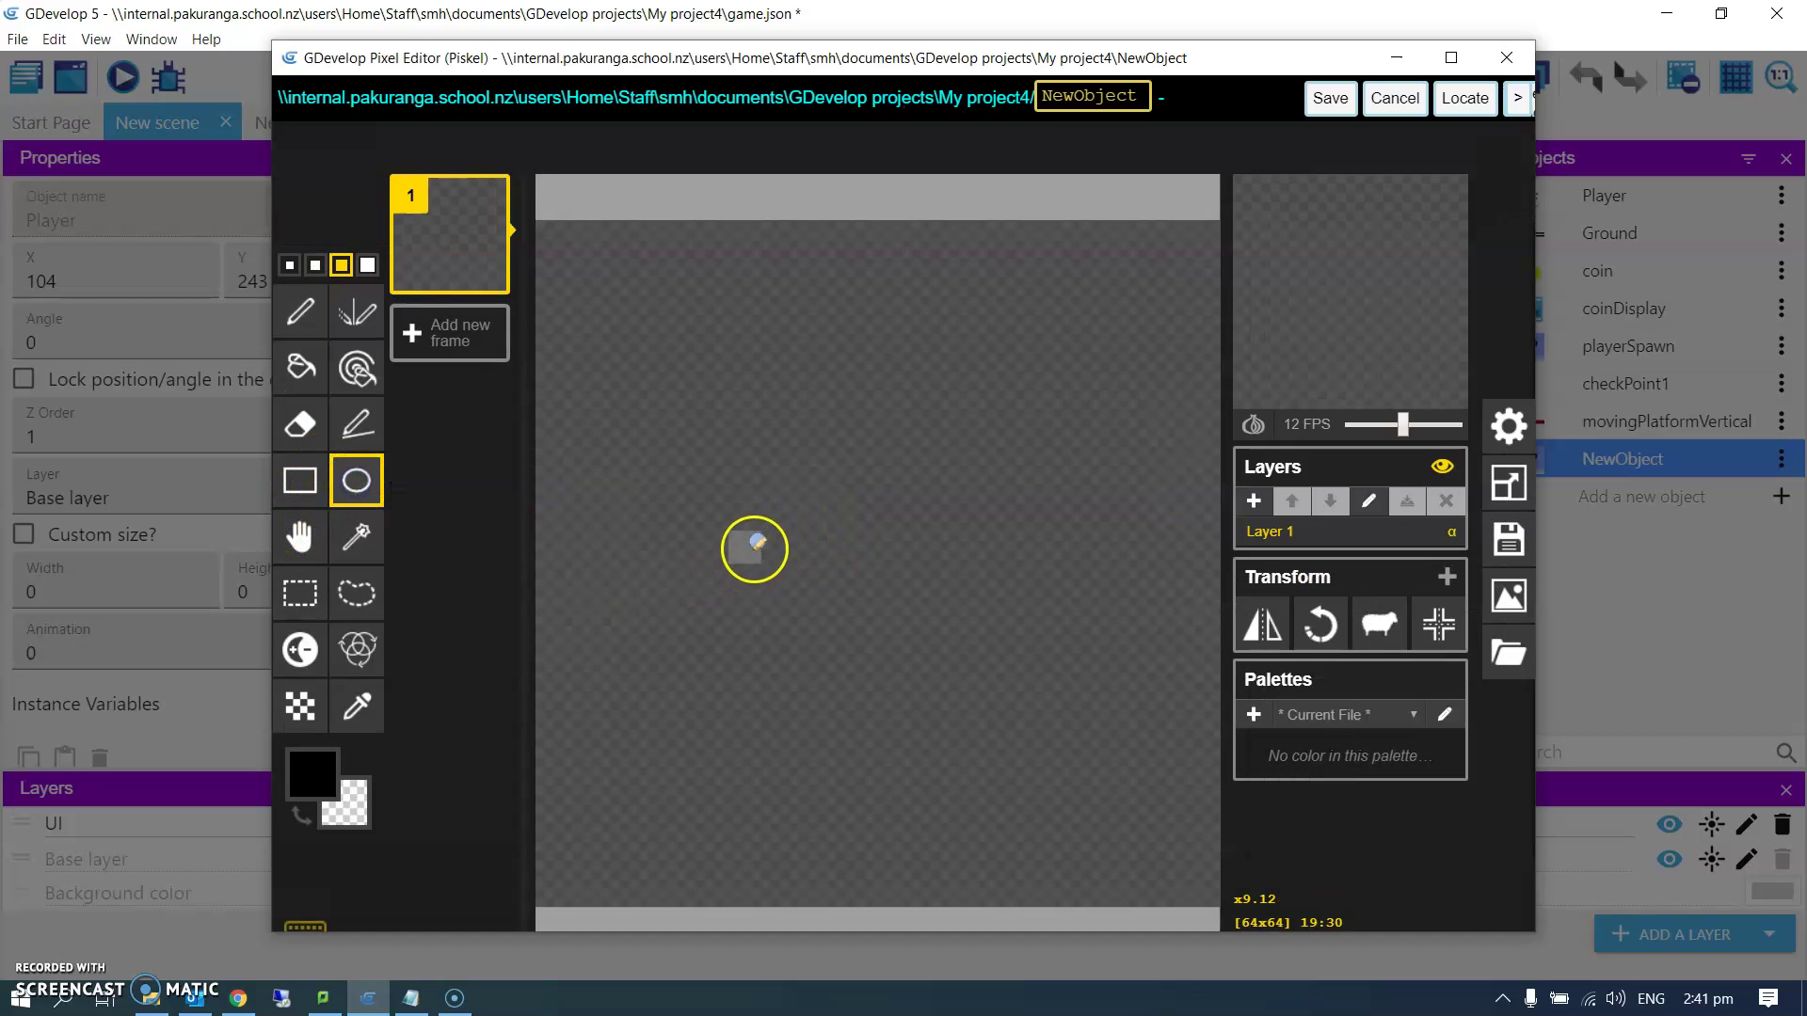
click(876, 537)
drag(847, 544, 939, 612)
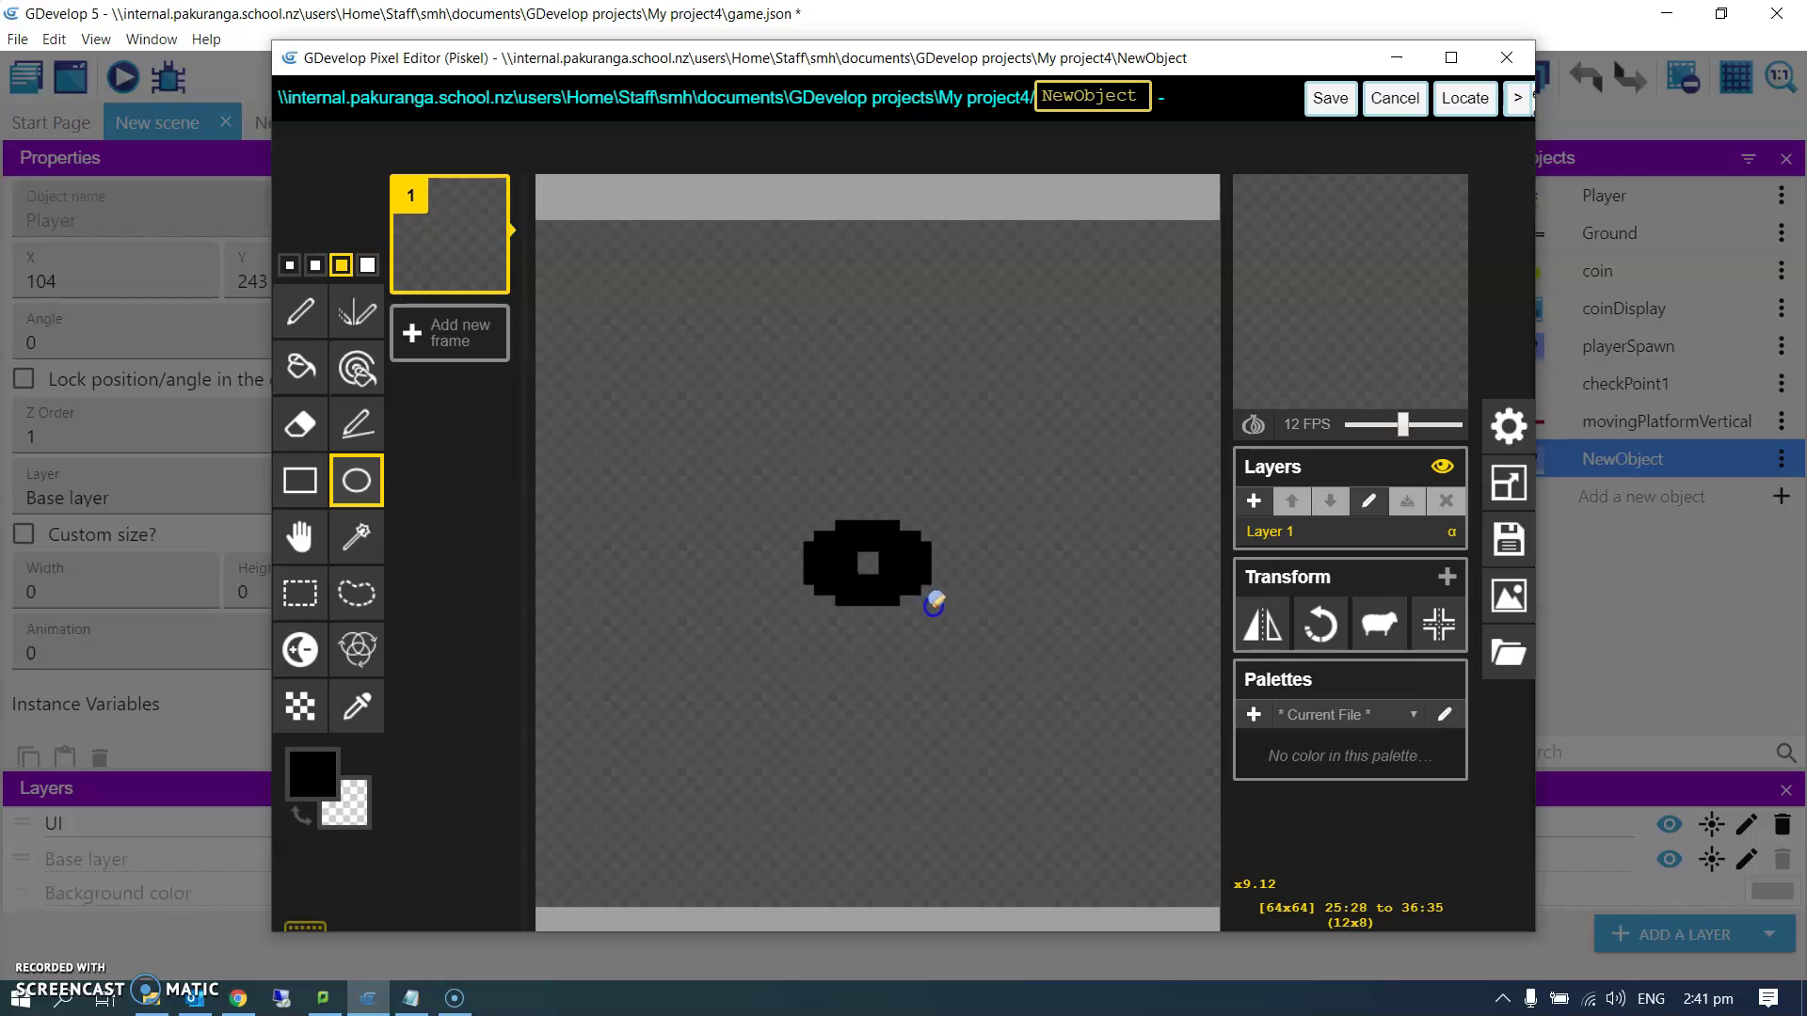
click(1330, 97)
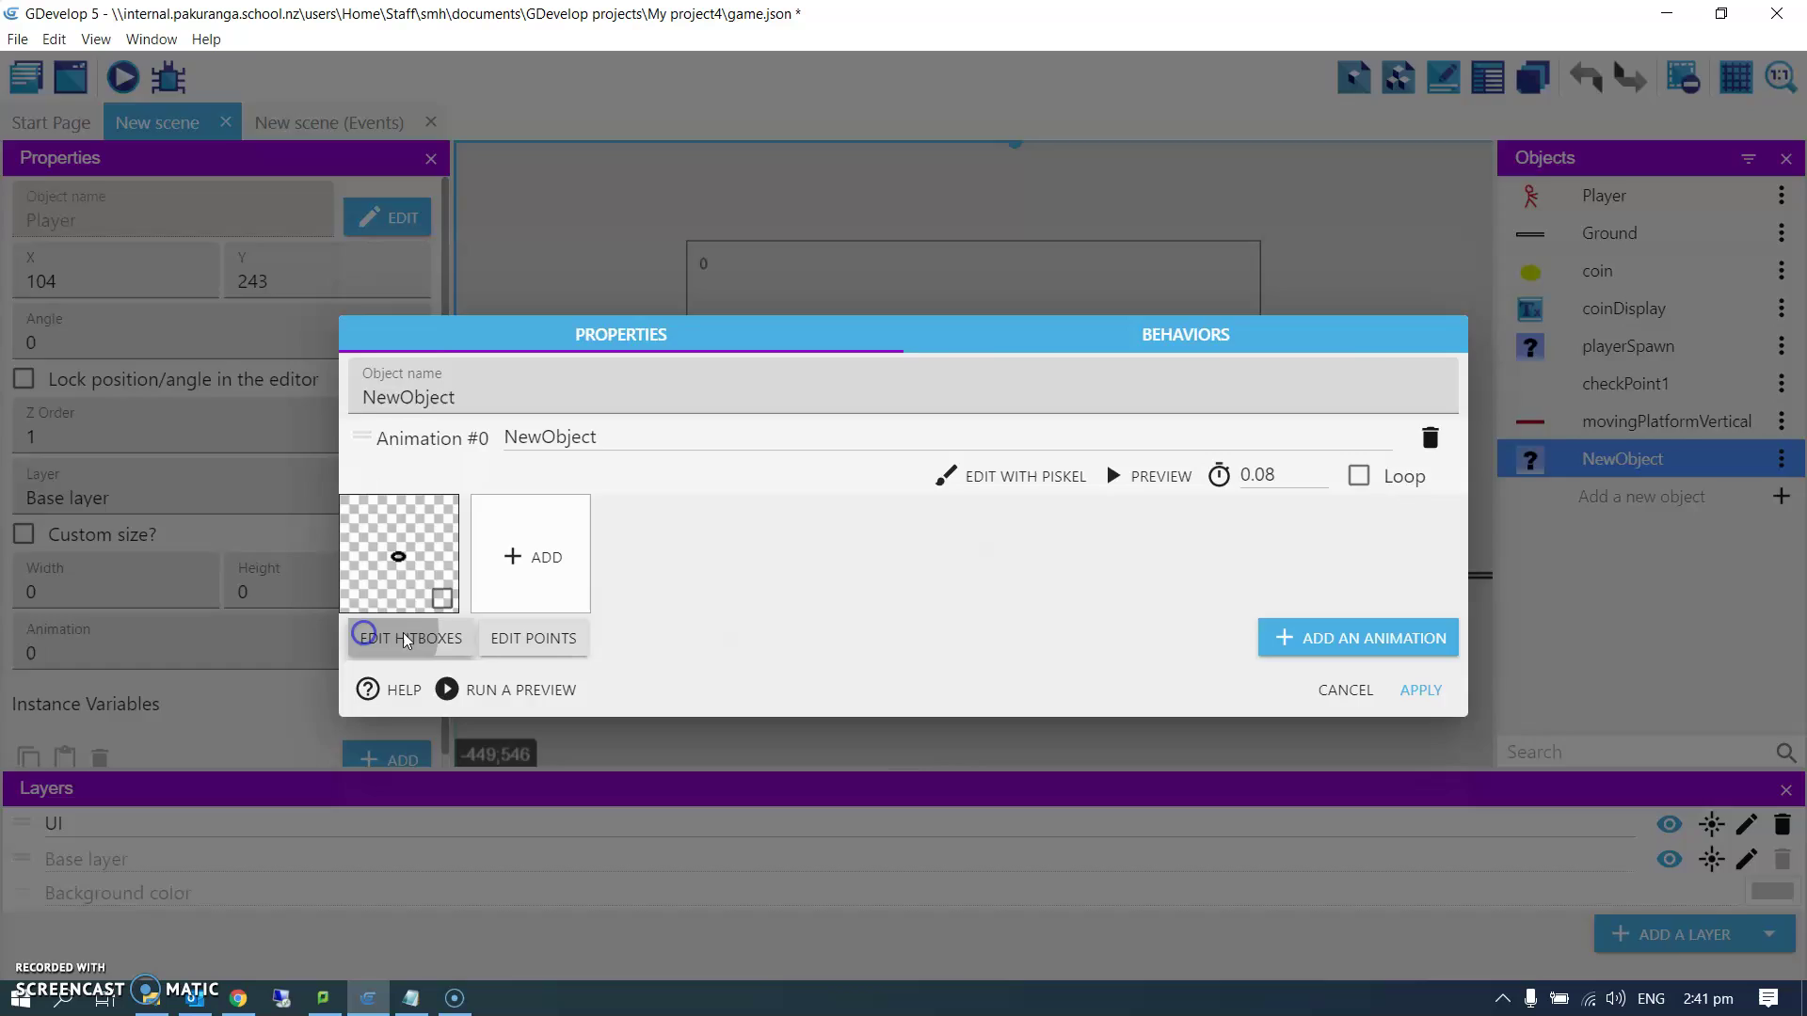
- Give the sprite a custom four-point collision mask pulled in onto the ellipse
click(409, 639)
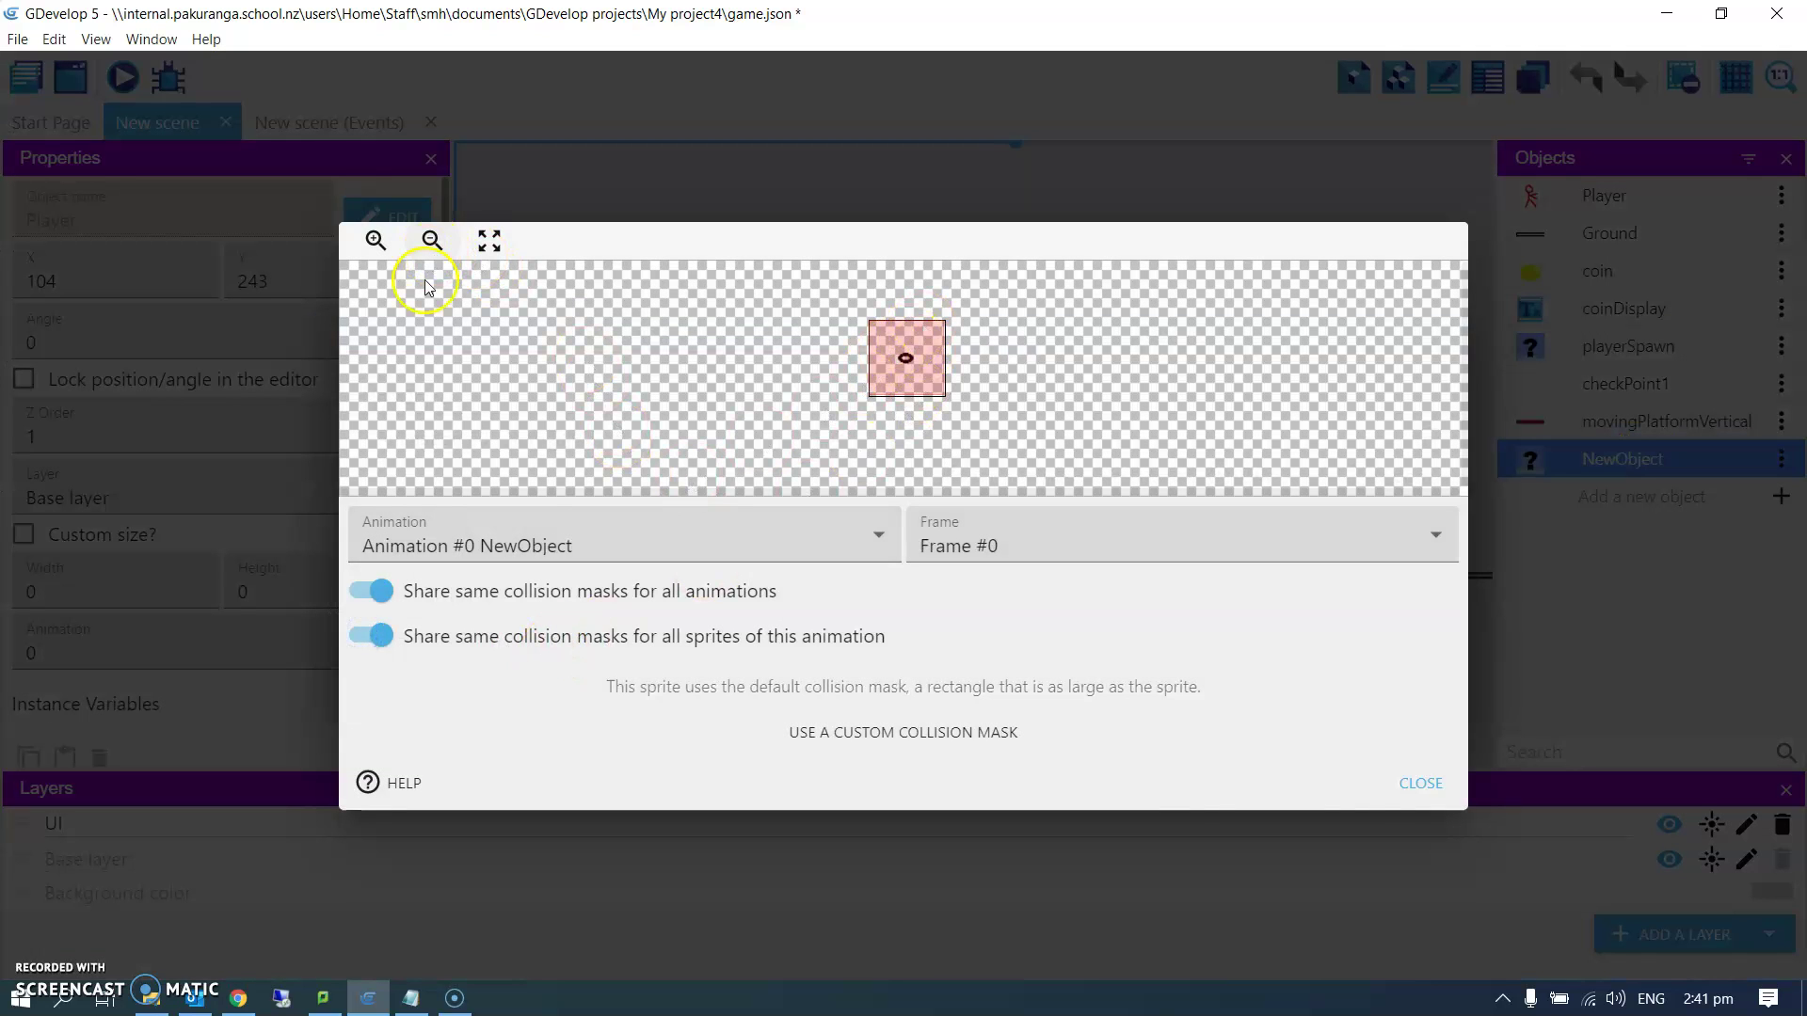
click(975, 732)
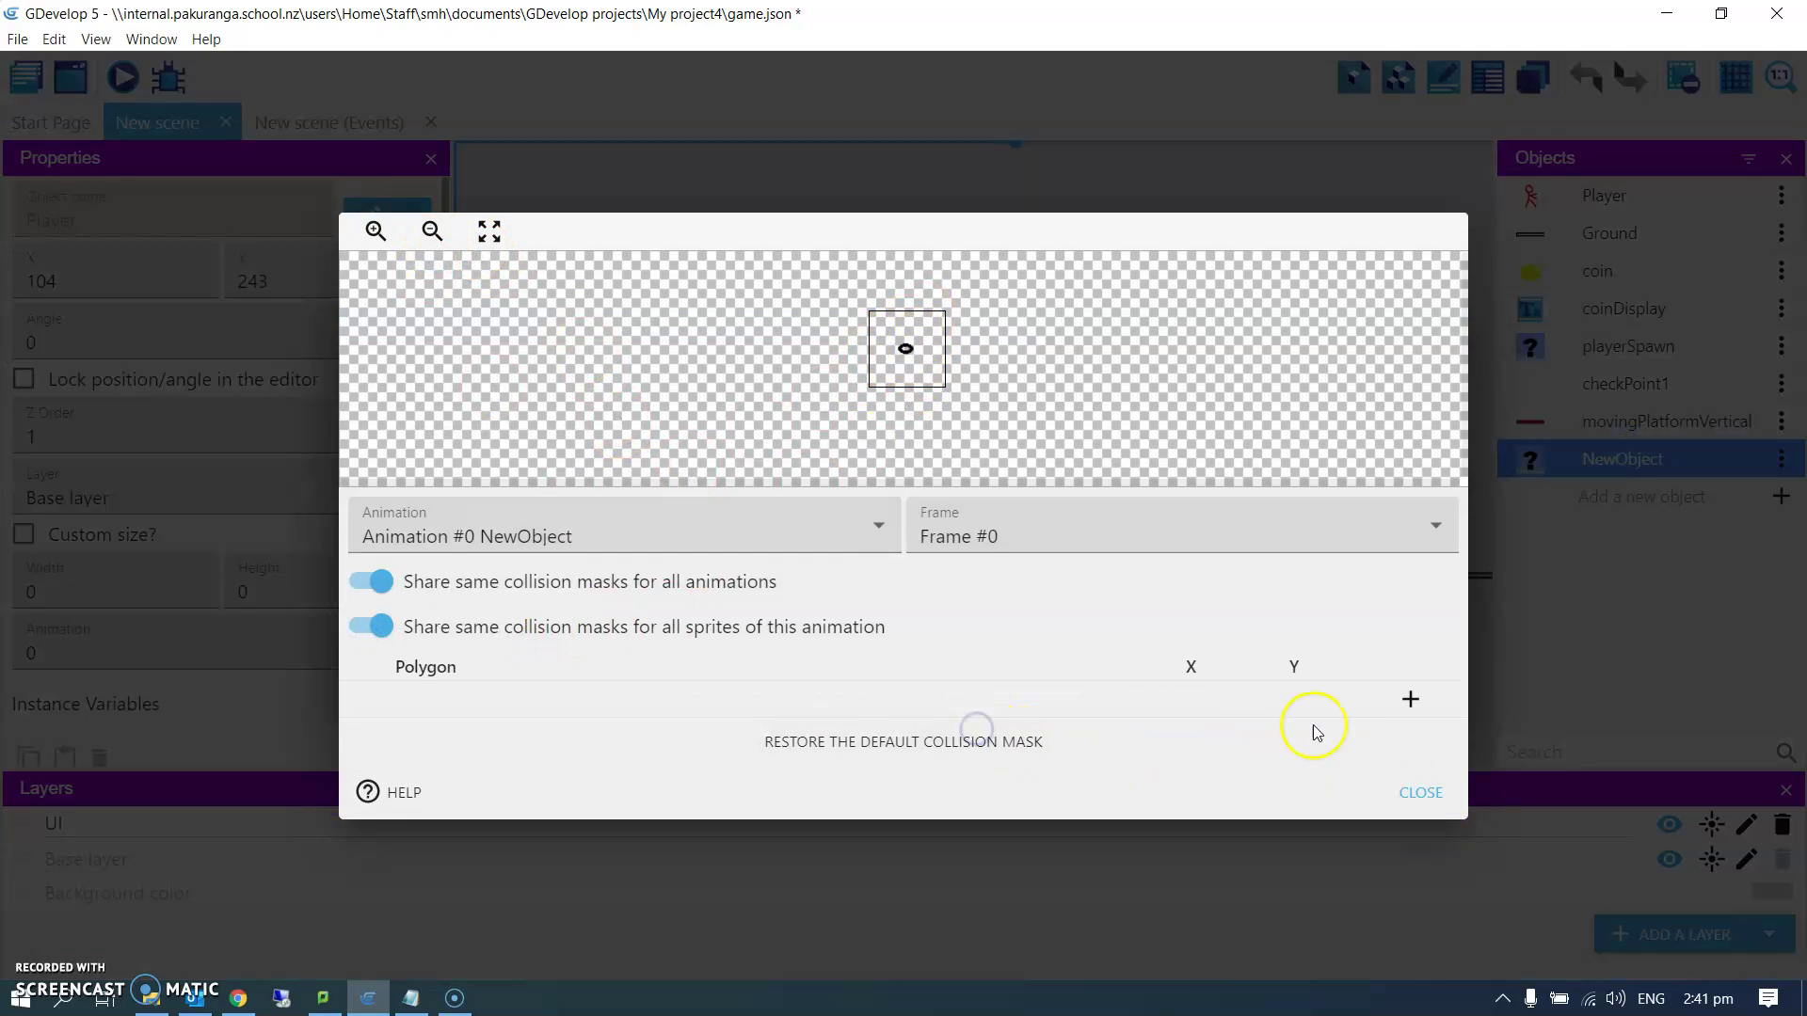
click(1409, 699)
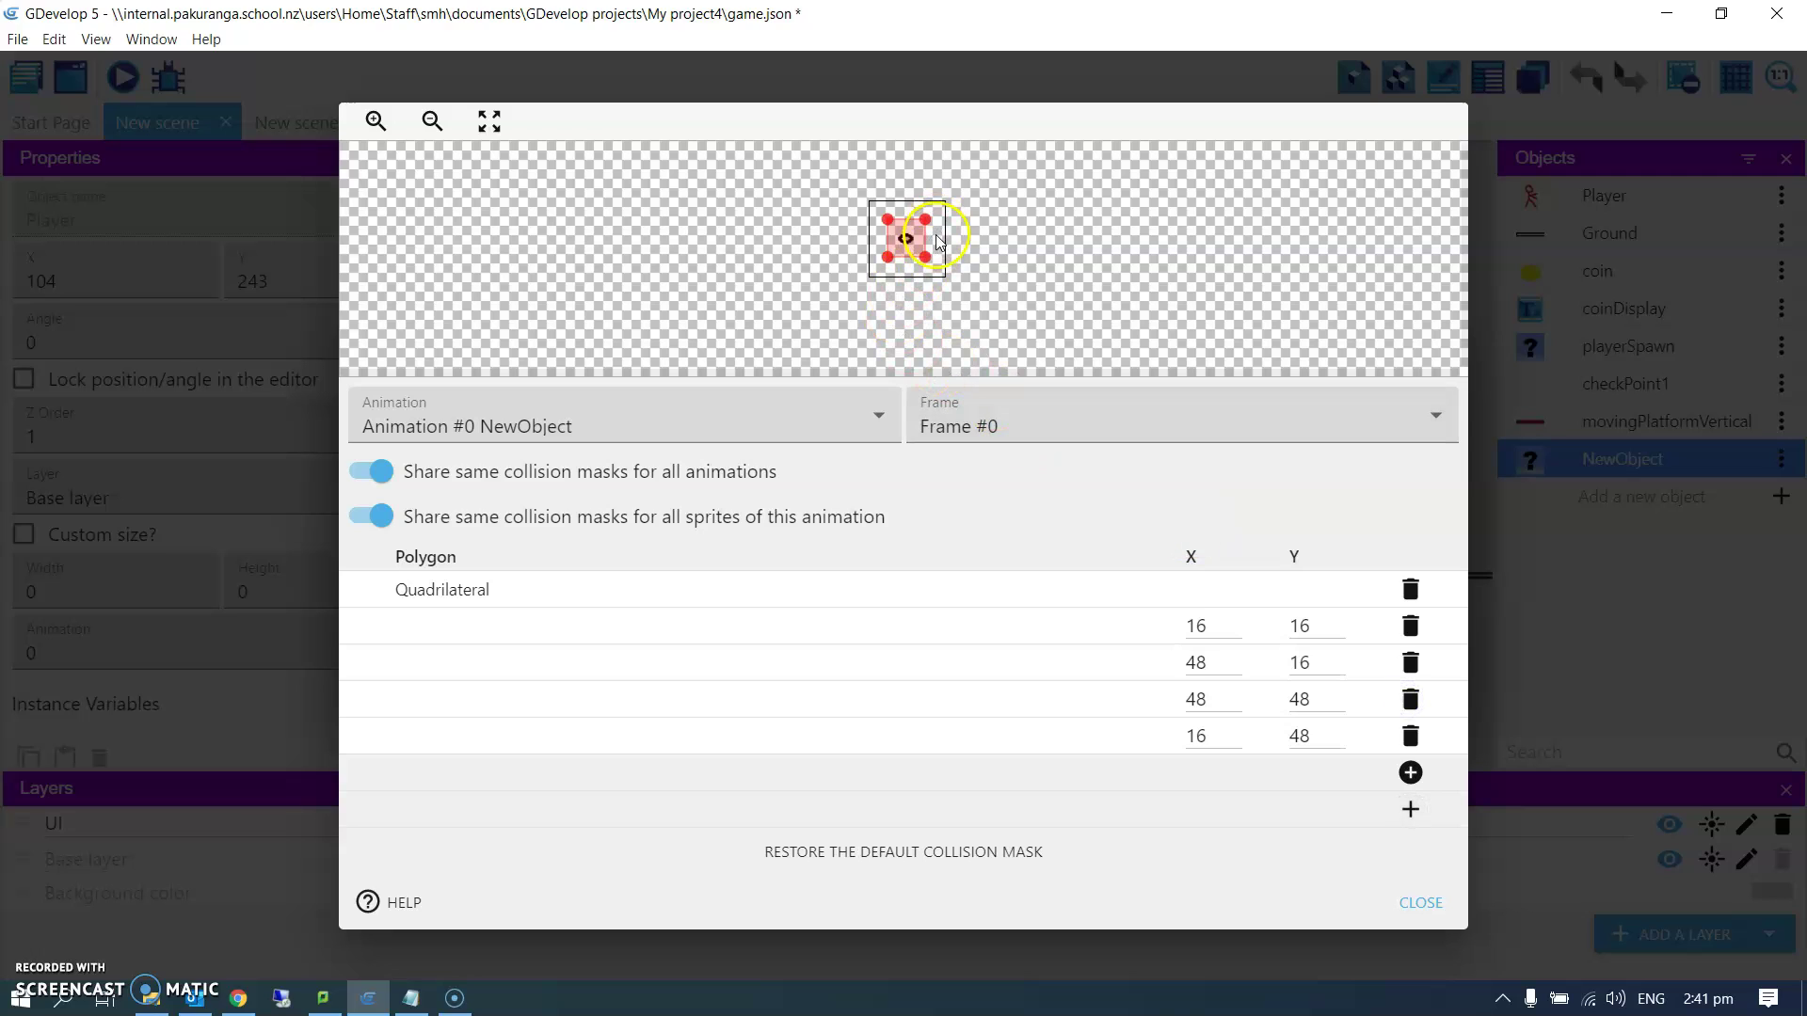
click(375, 120)
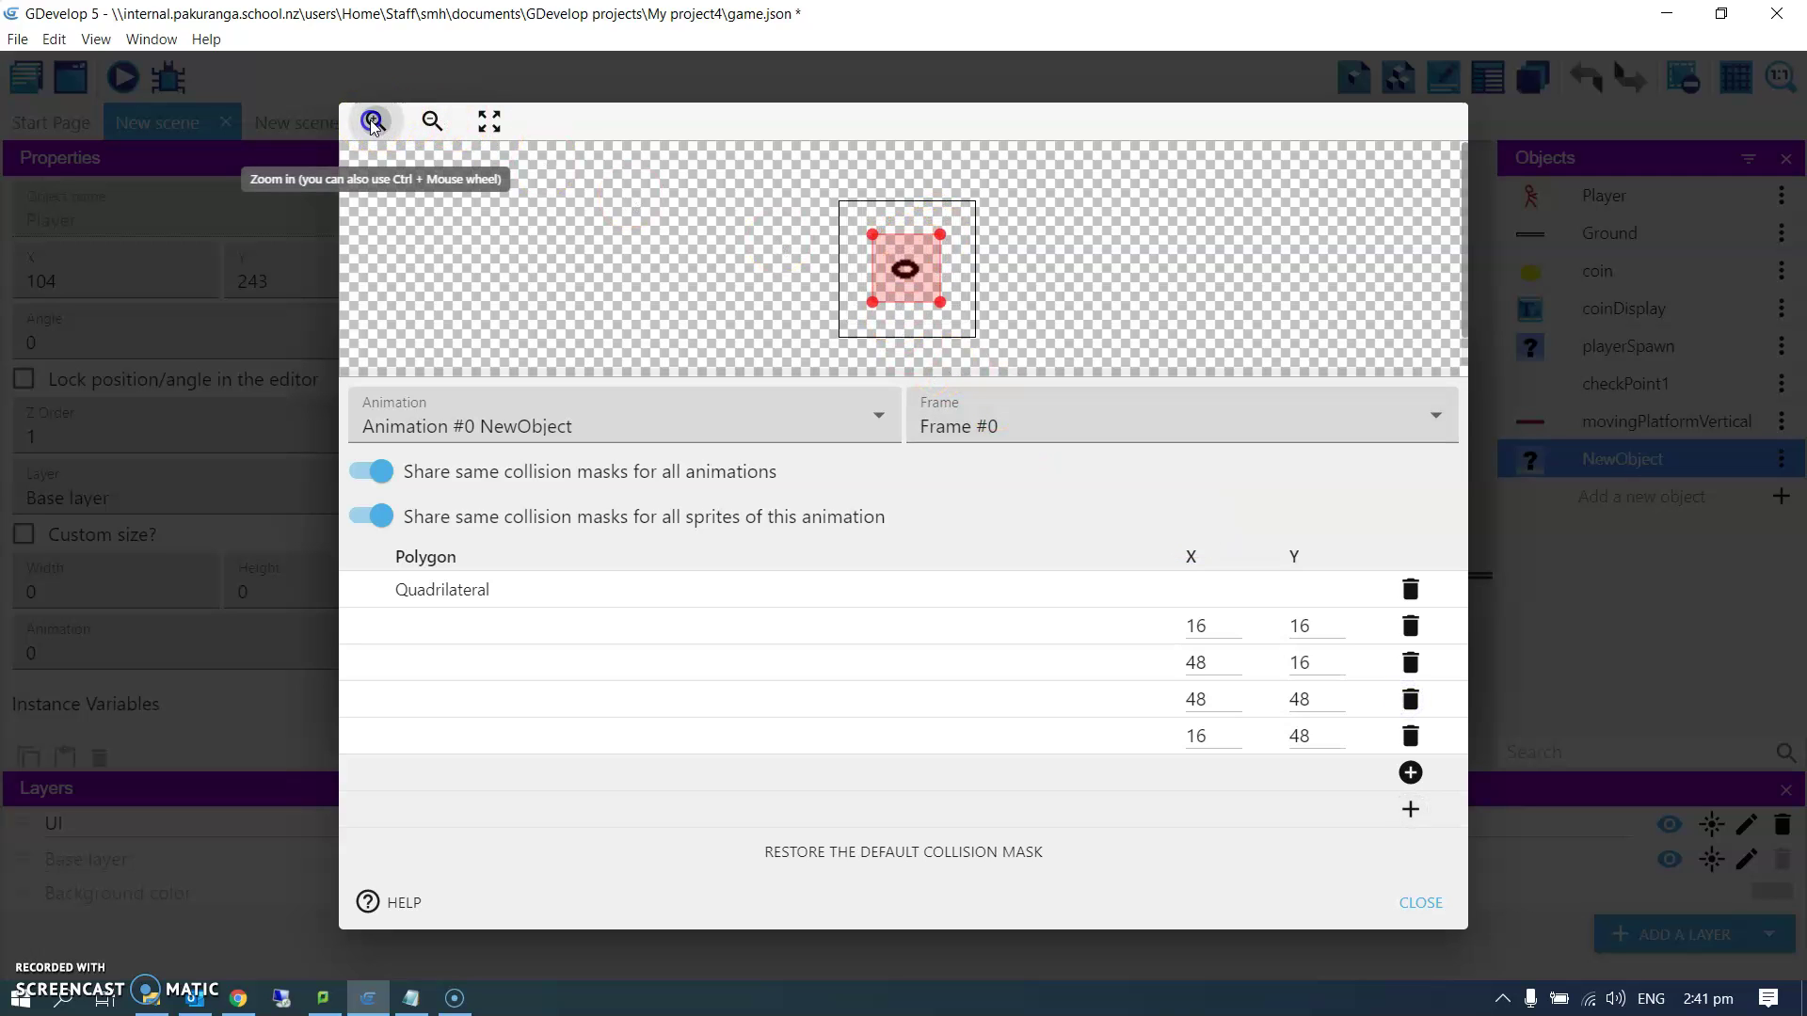
click(374, 121)
click(374, 121)
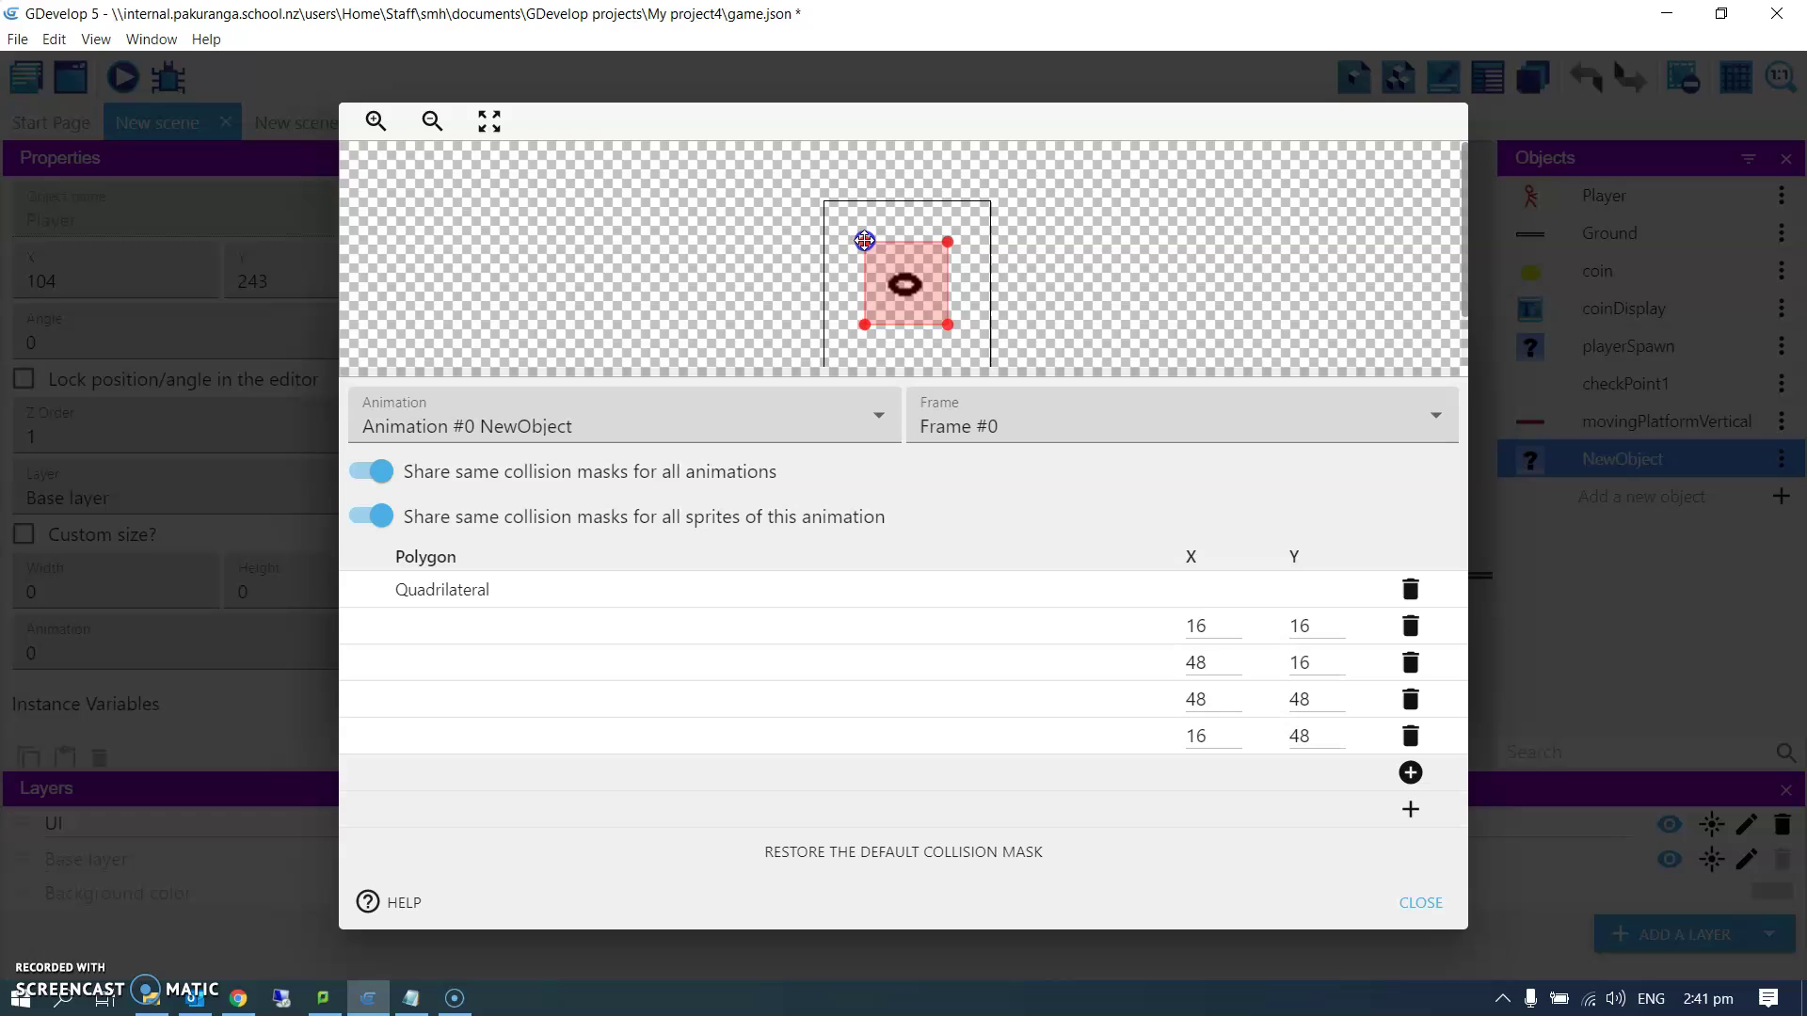
mouse_move(864, 241)
mouse_down()
mouse_move(895, 274)
mouse_move(939, 272)
mouse_move(919, 296)
mouse_up()
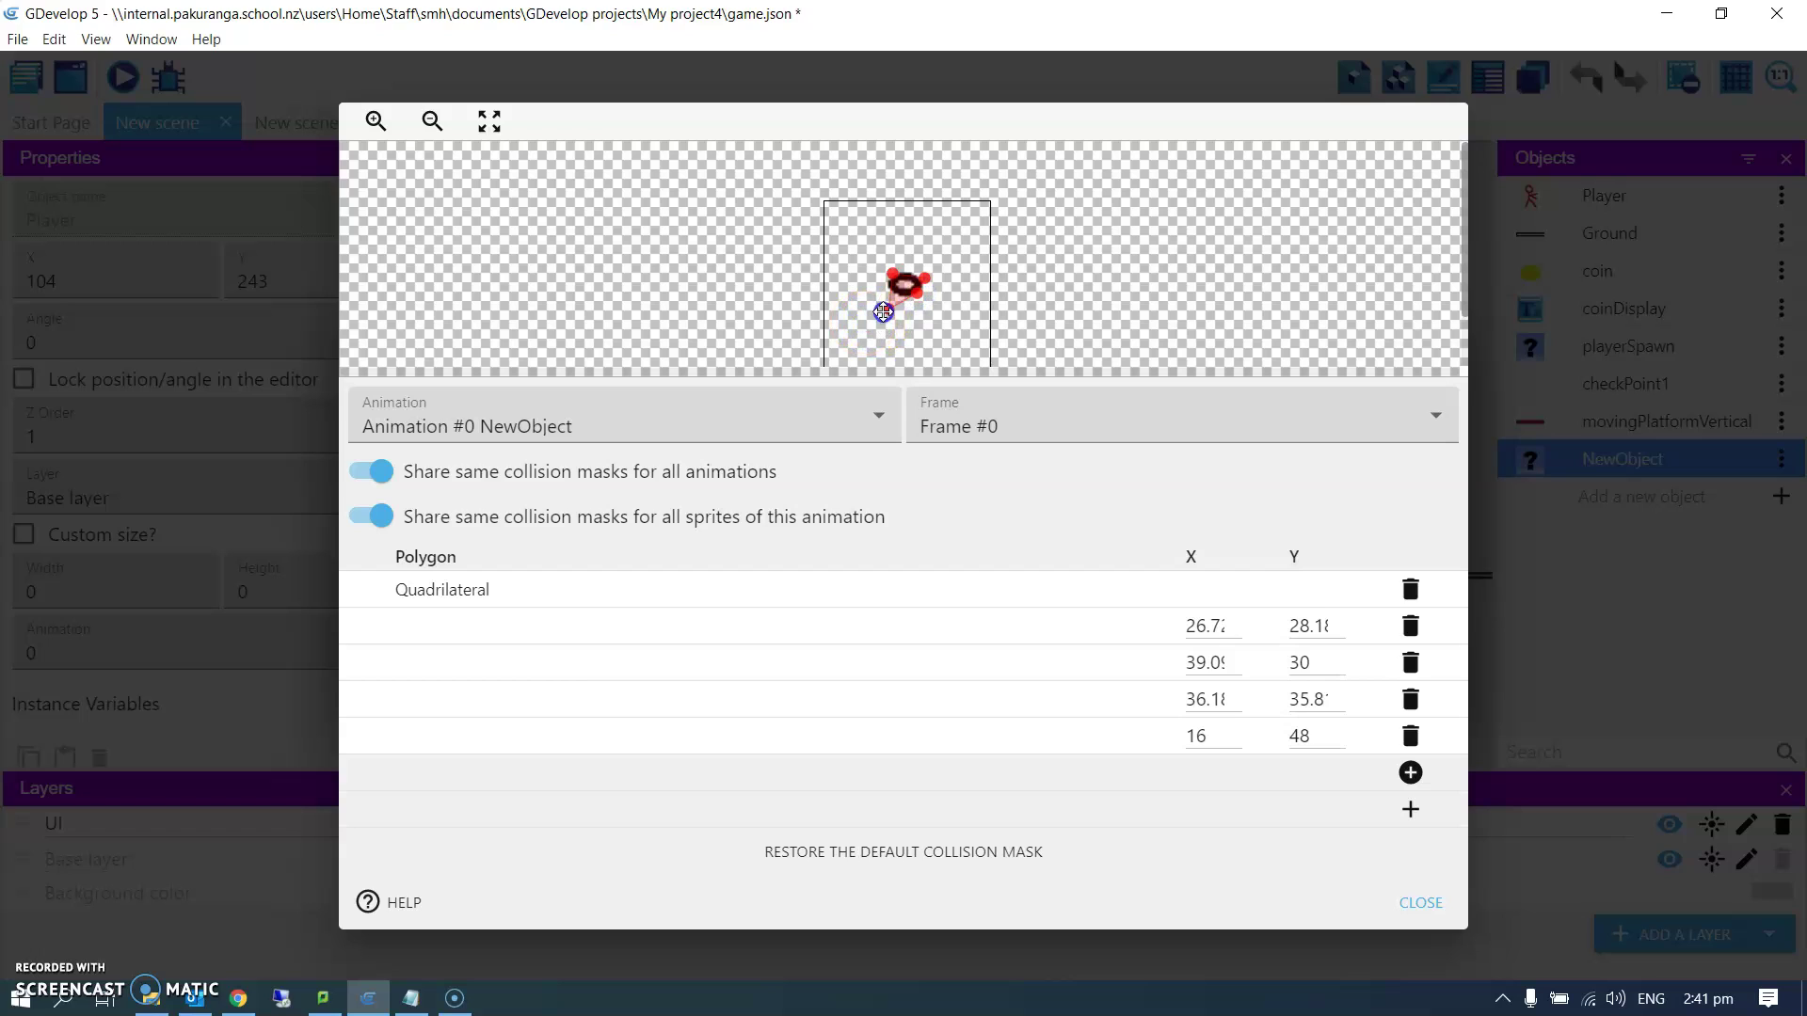
click(1420, 902)
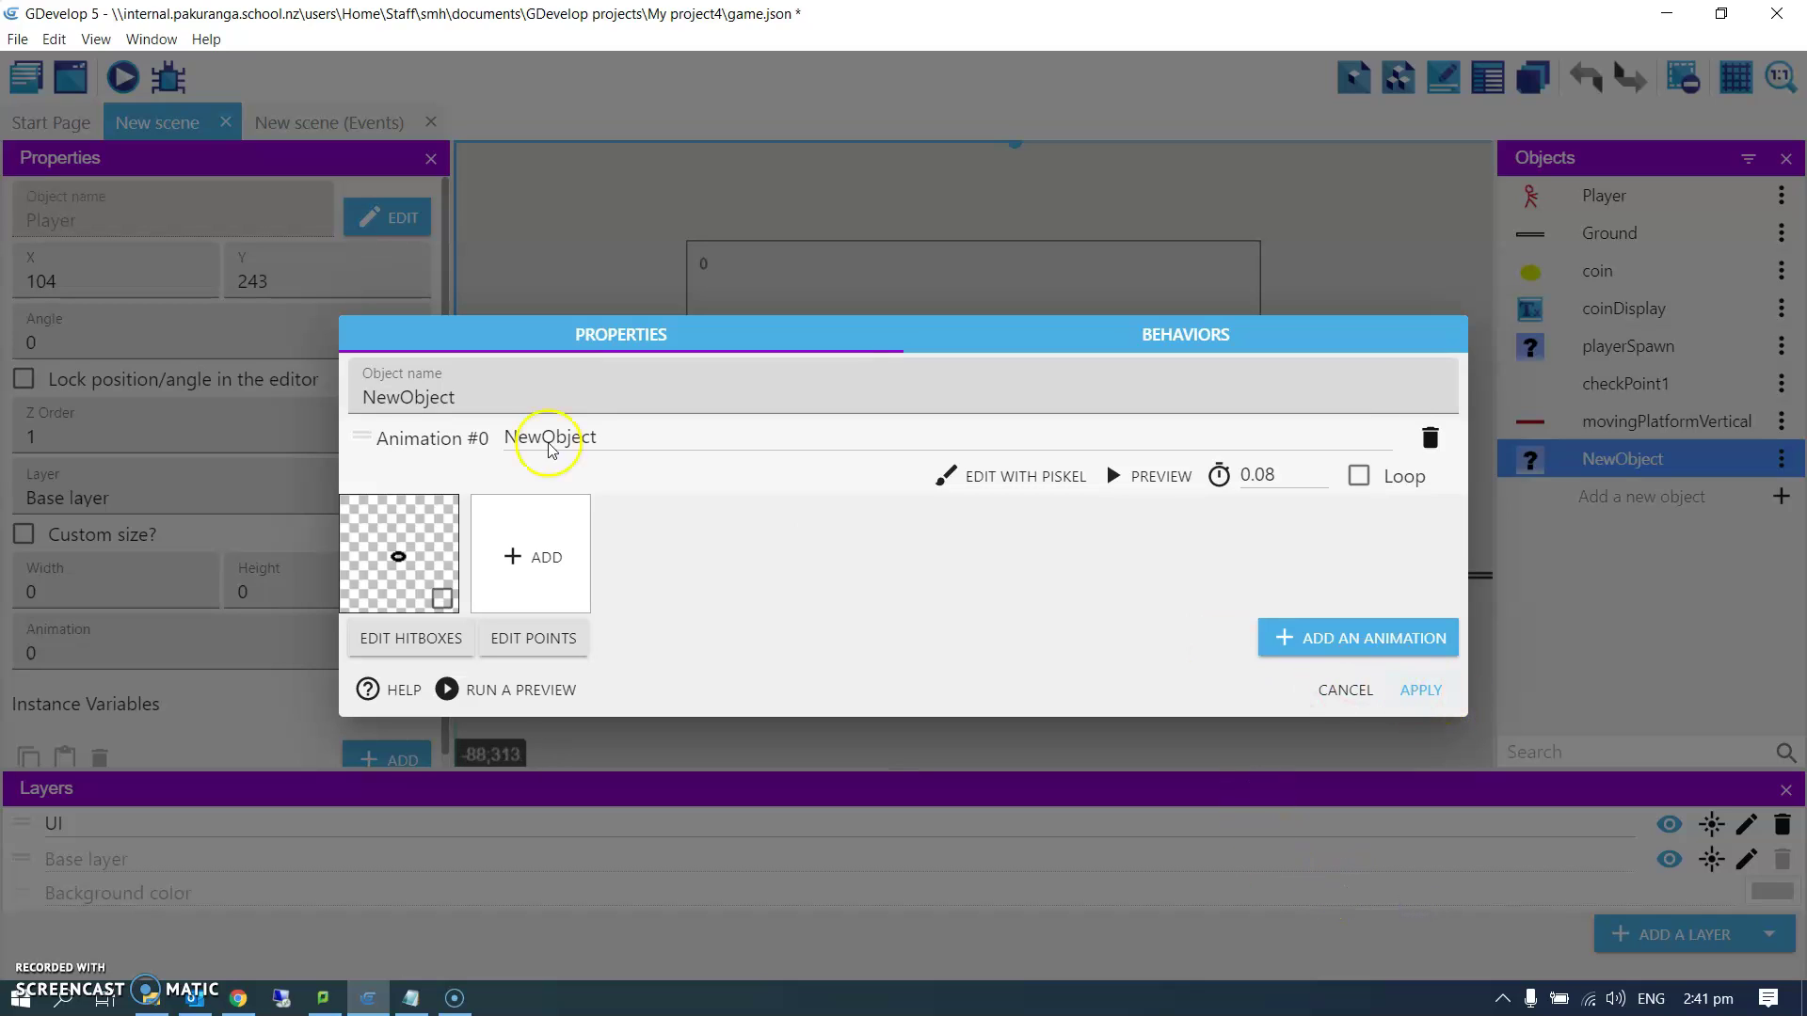
- Rename the object to bullet and apply
drag(473, 397, 325, 388)
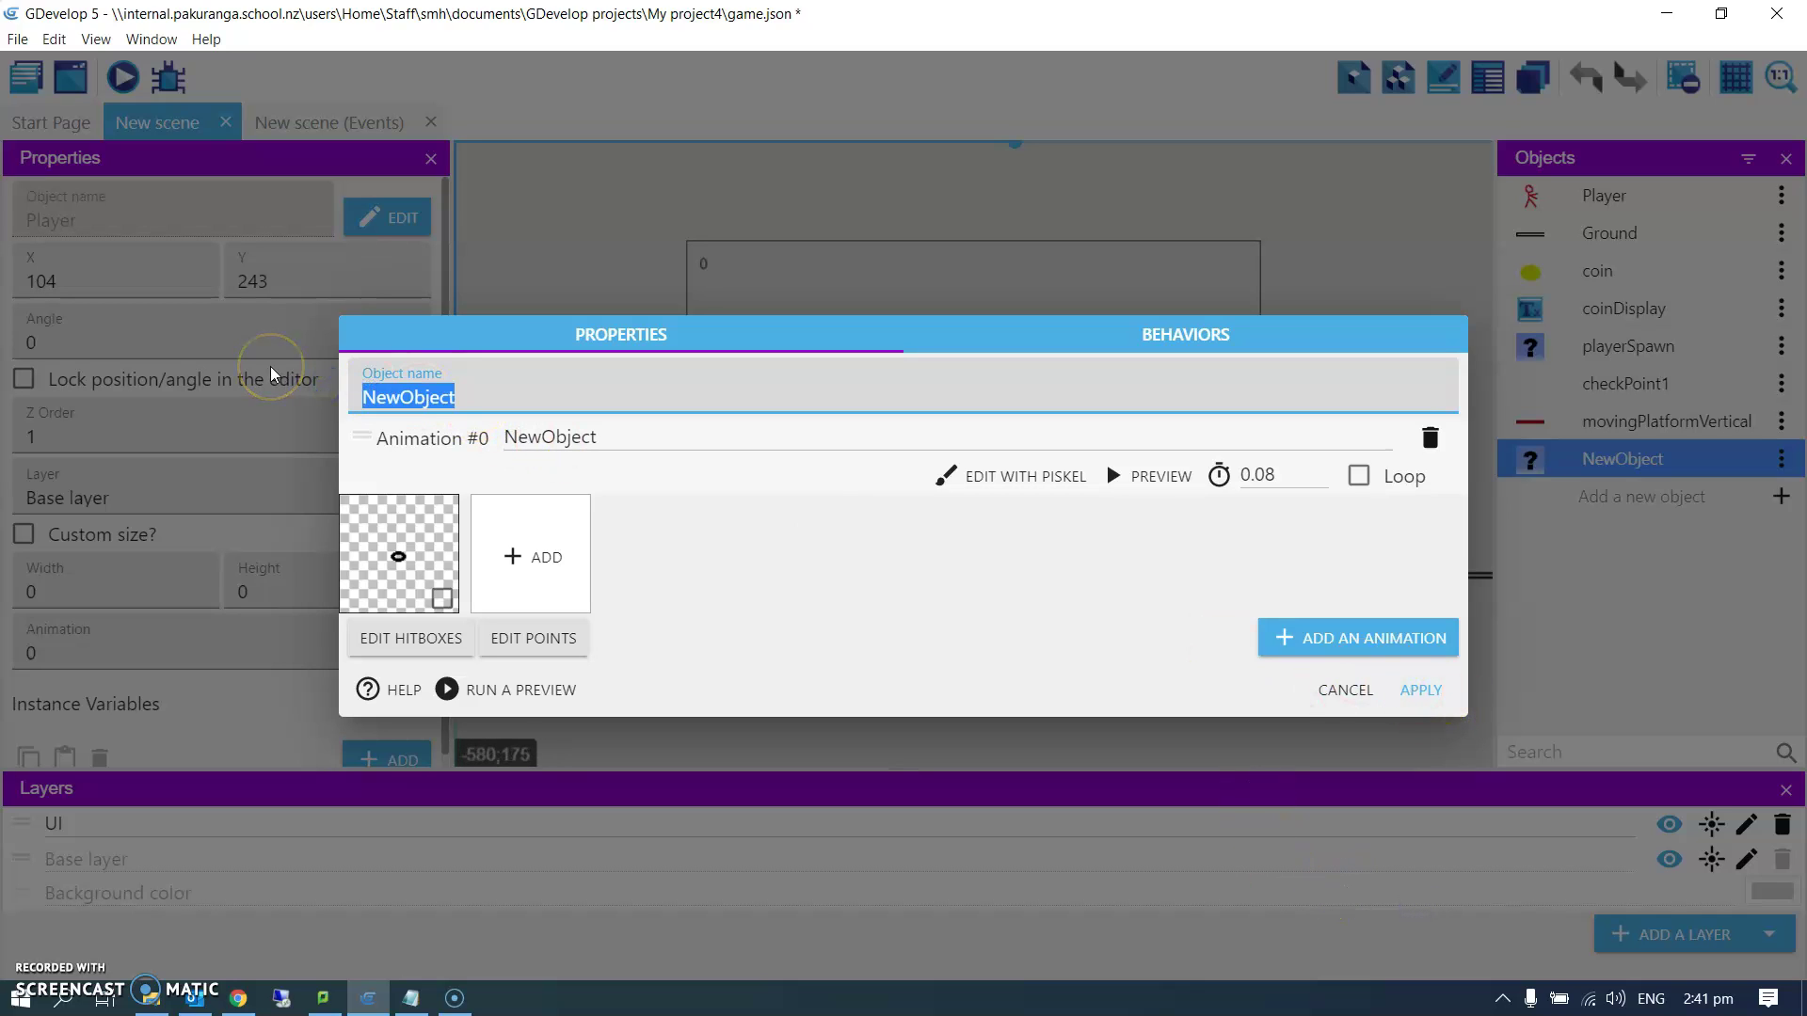
text(bullet)
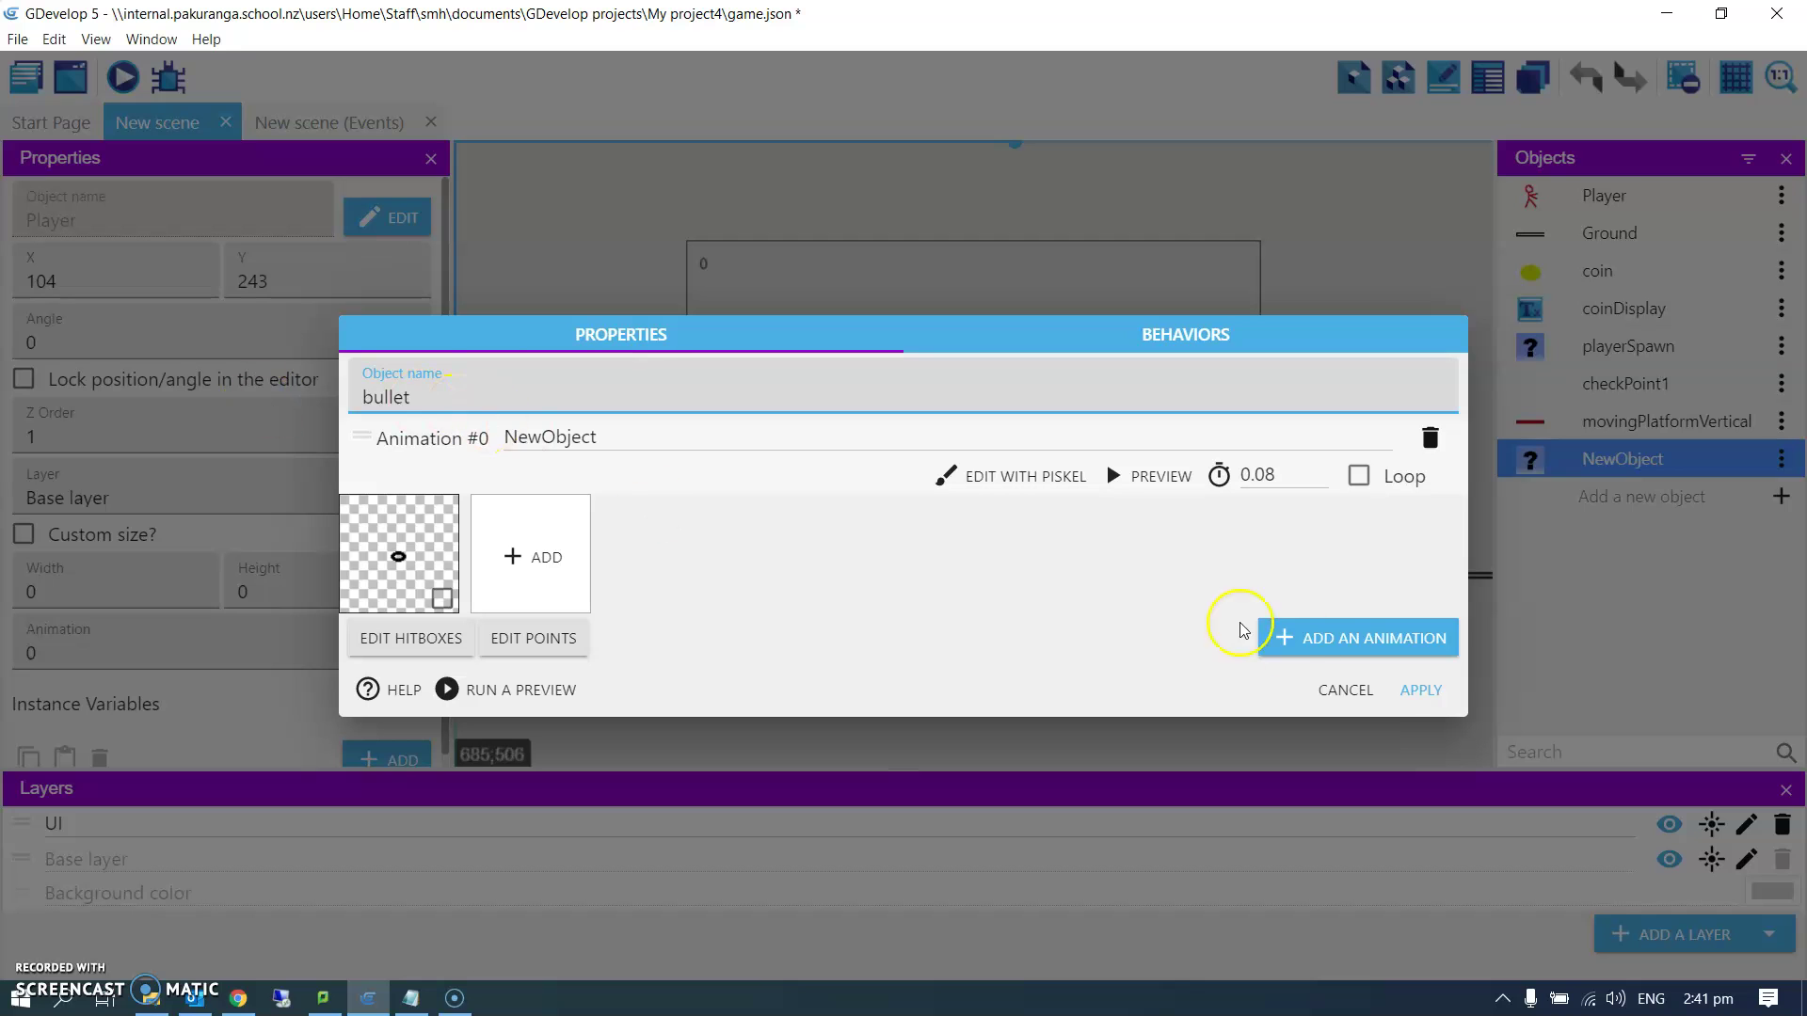
click(1420, 690)
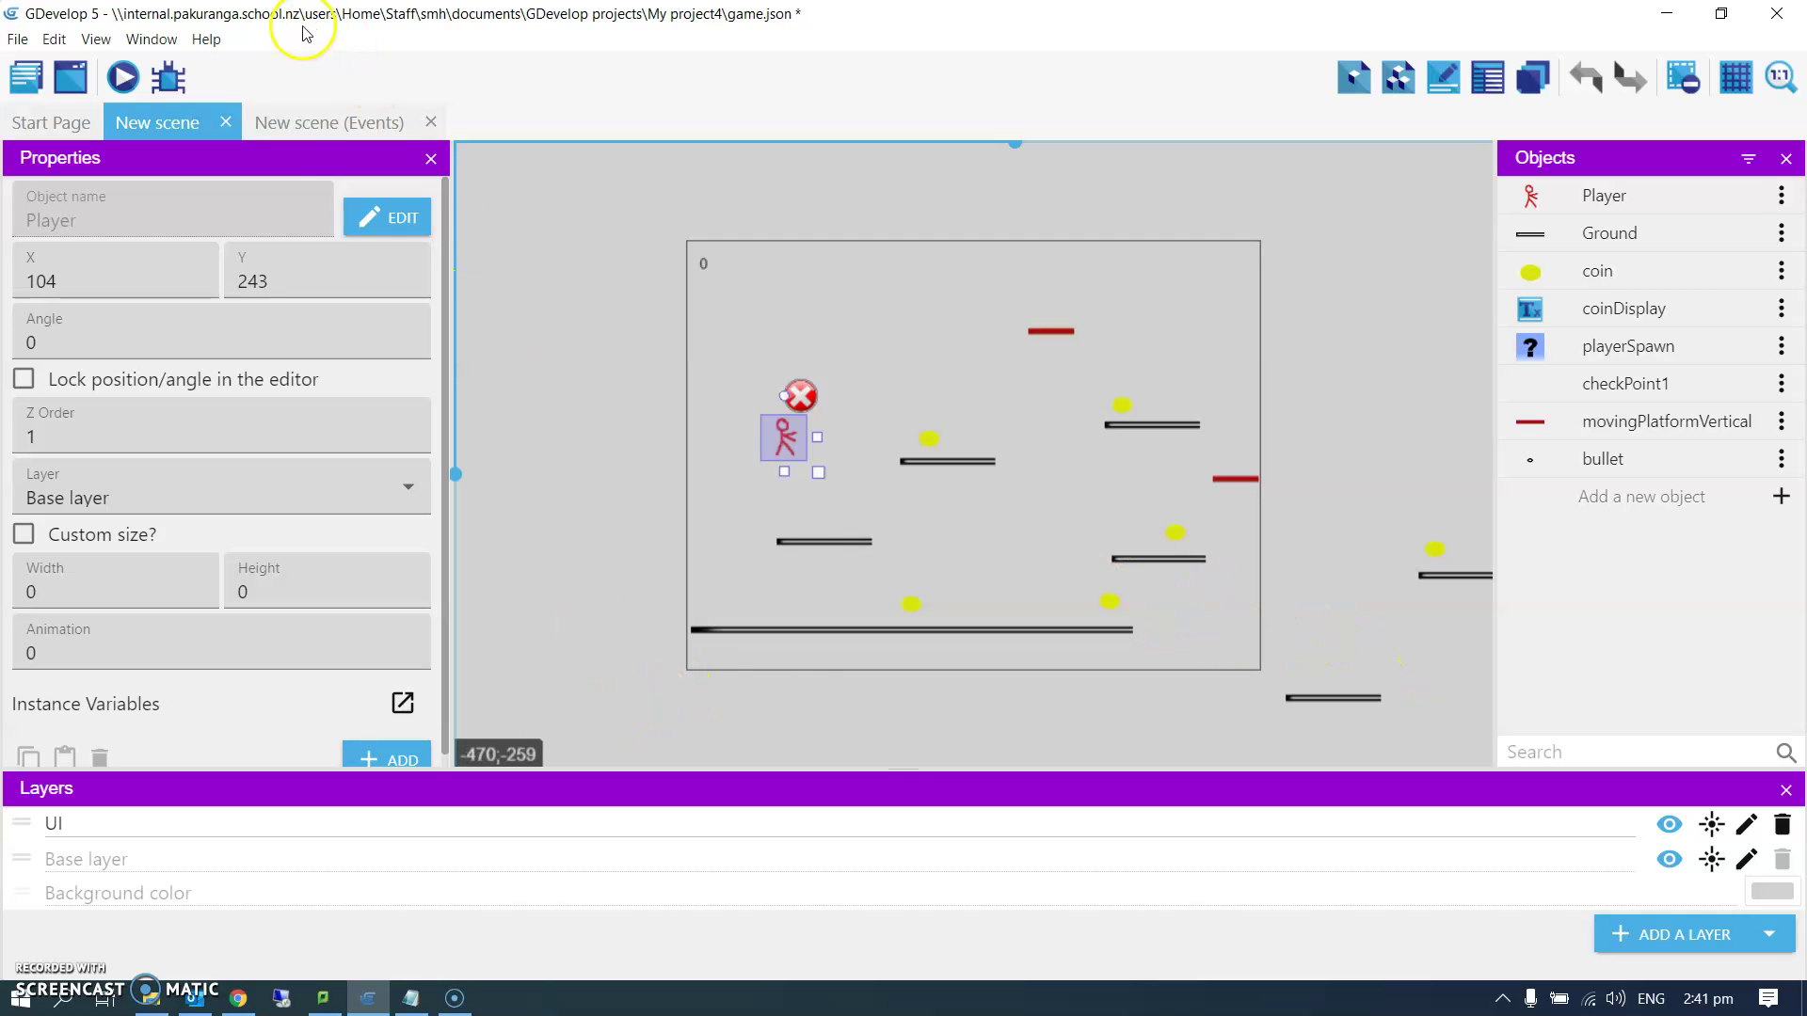
- Add a new event with a Keyboard 'Space key is pressed' condition
click(314, 123)
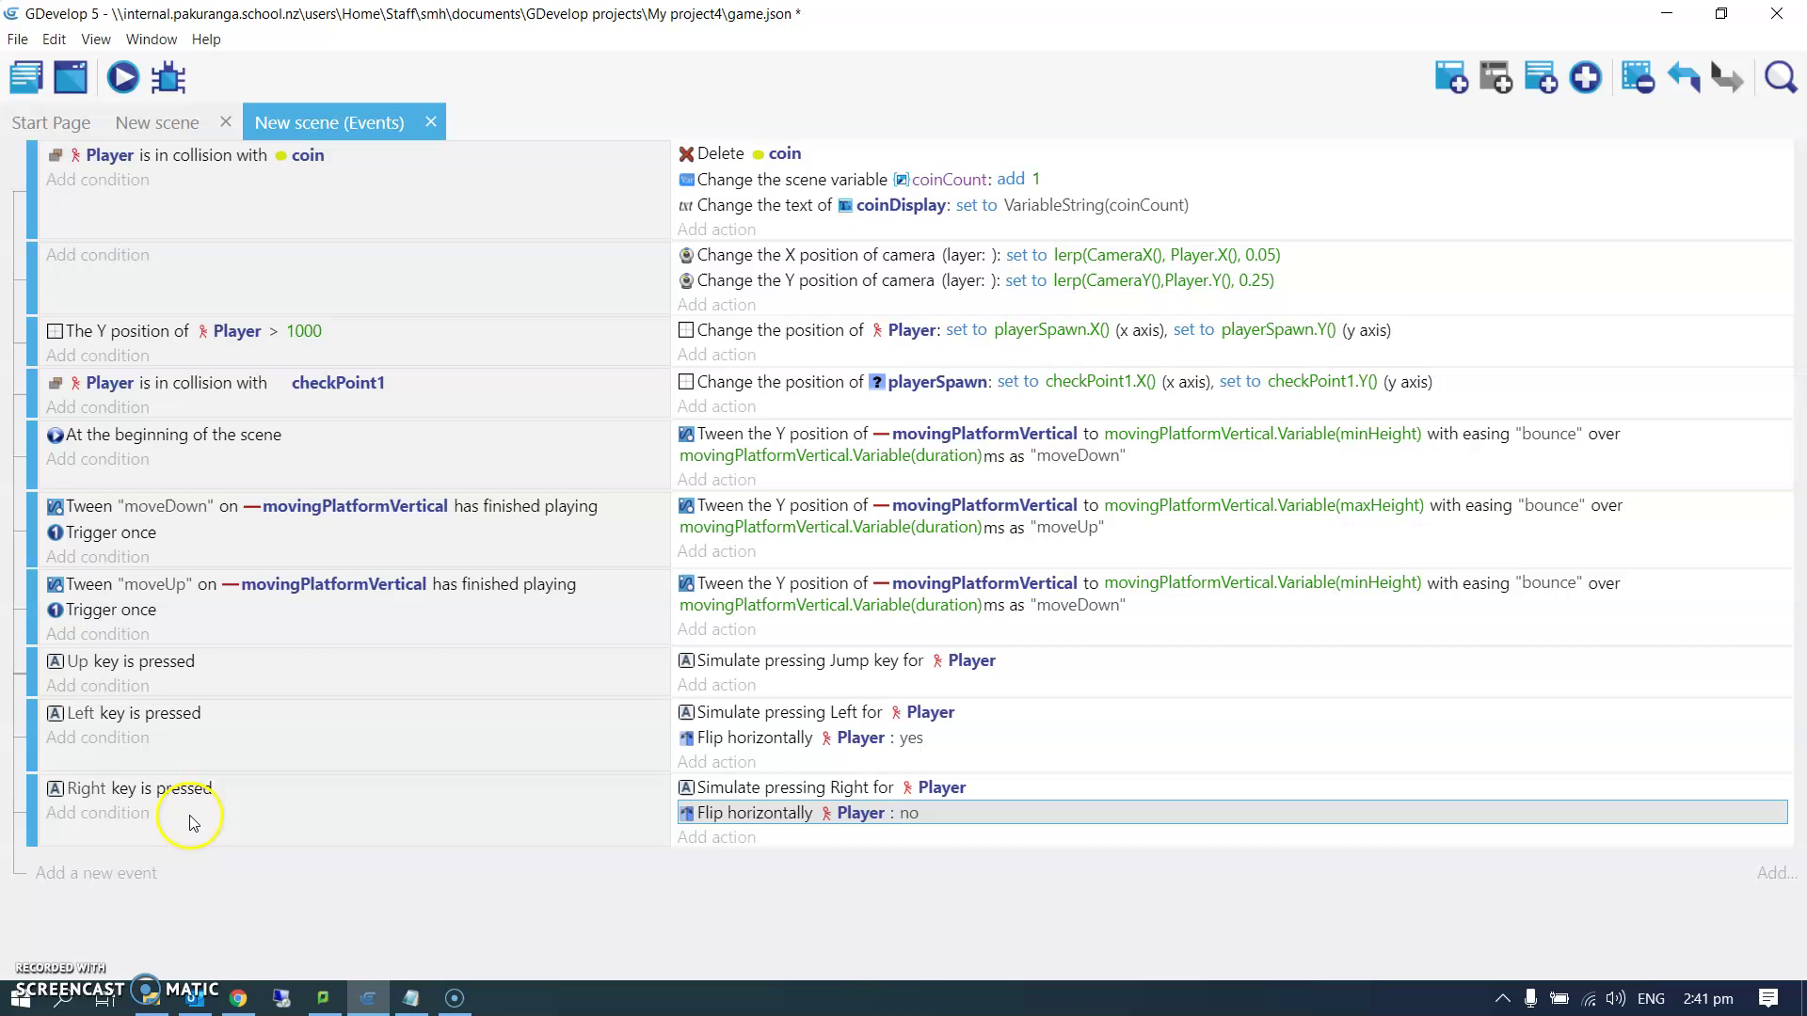
click(94, 873)
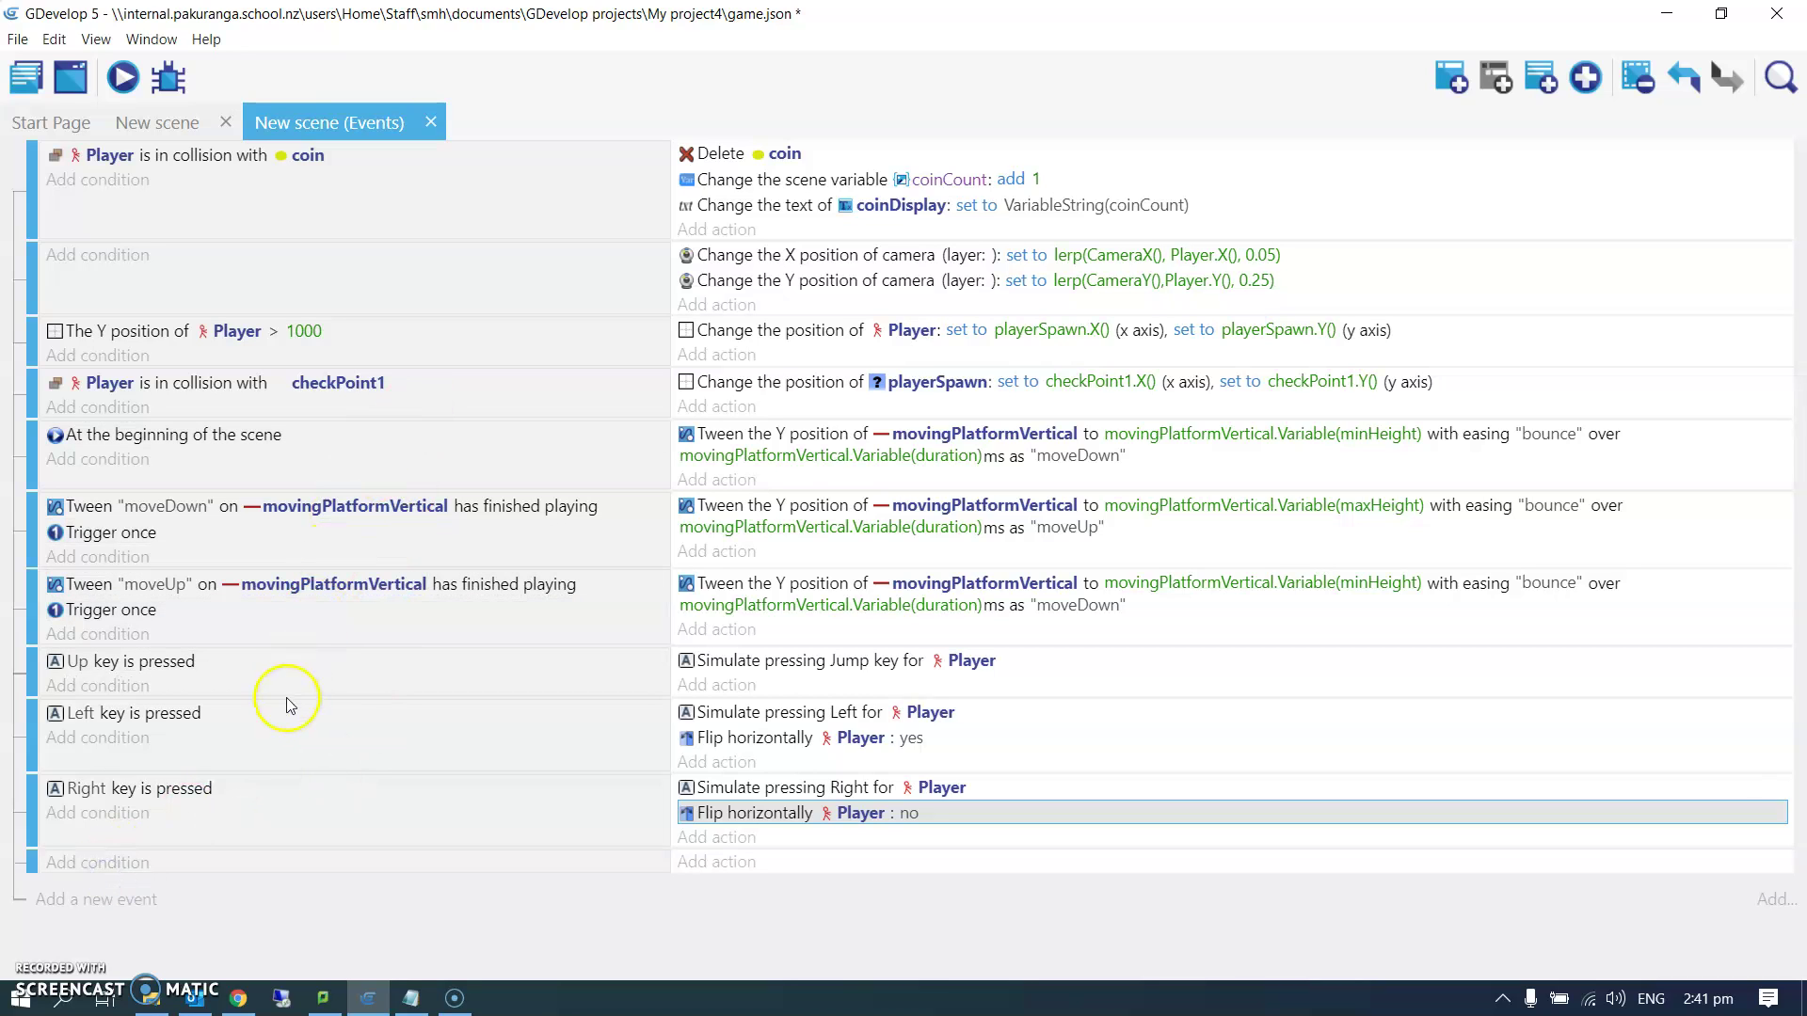
click(96, 863)
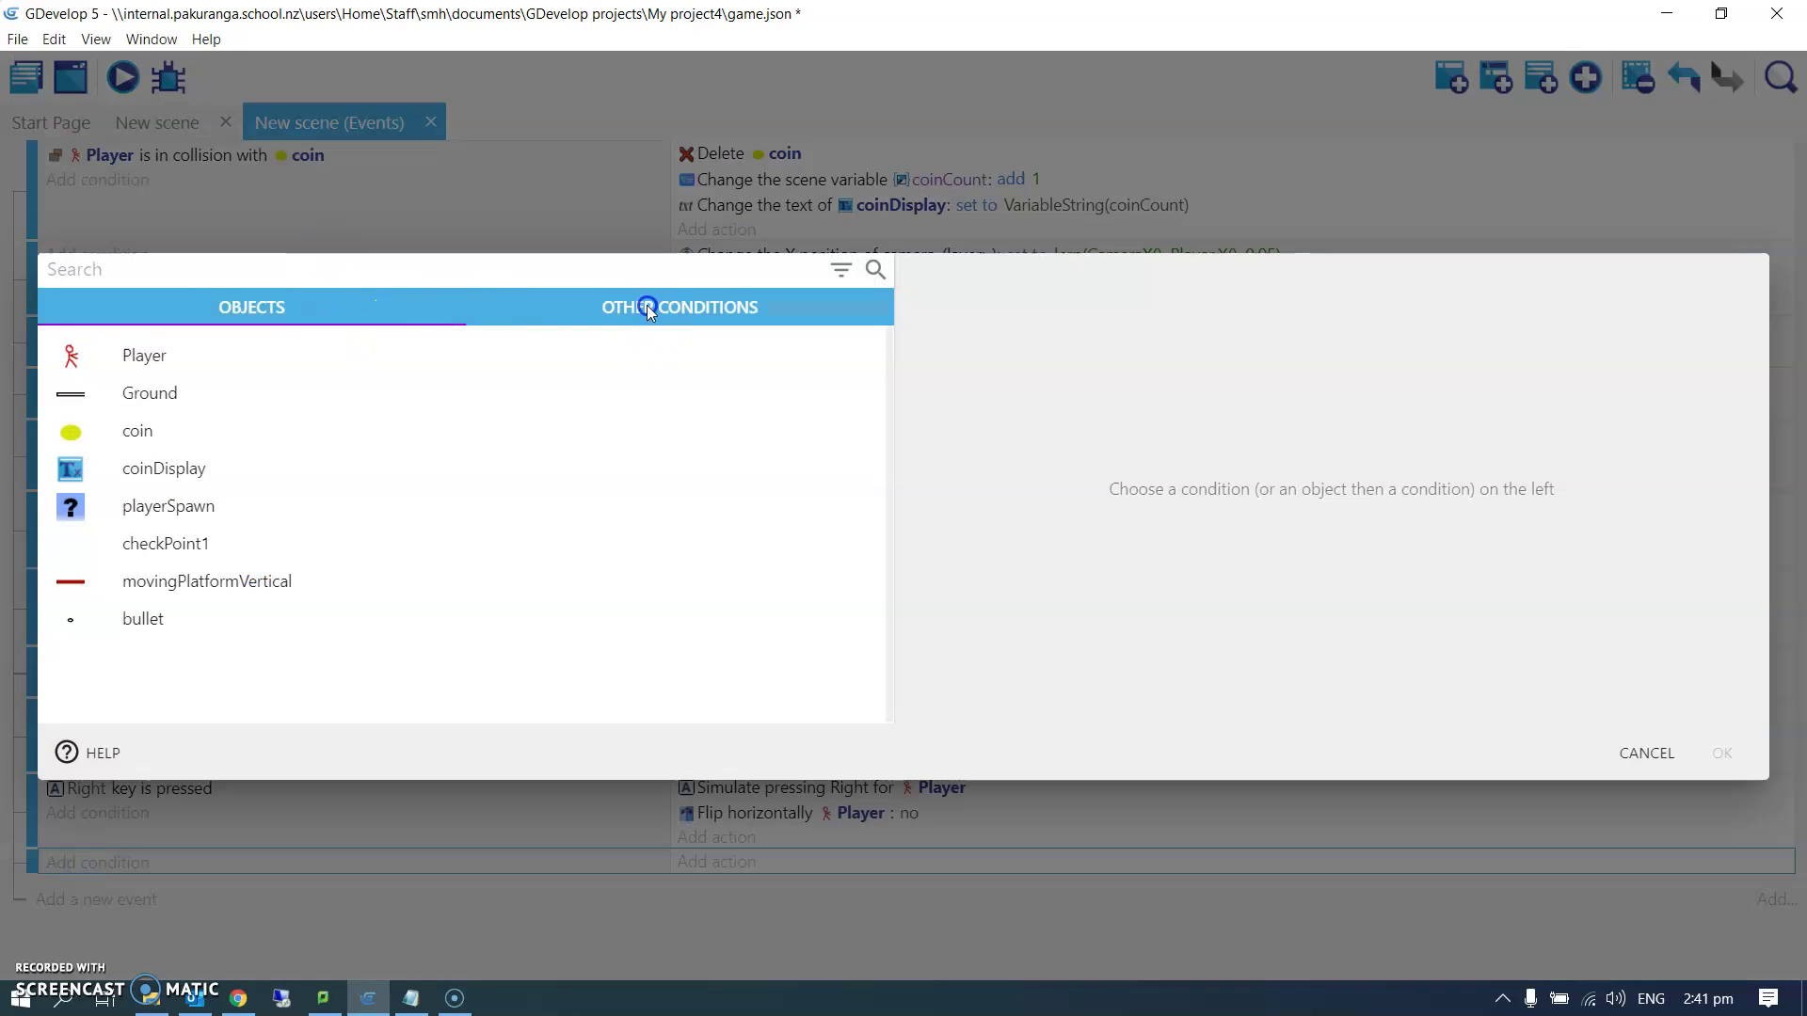
click(646, 306)
click(142, 340)
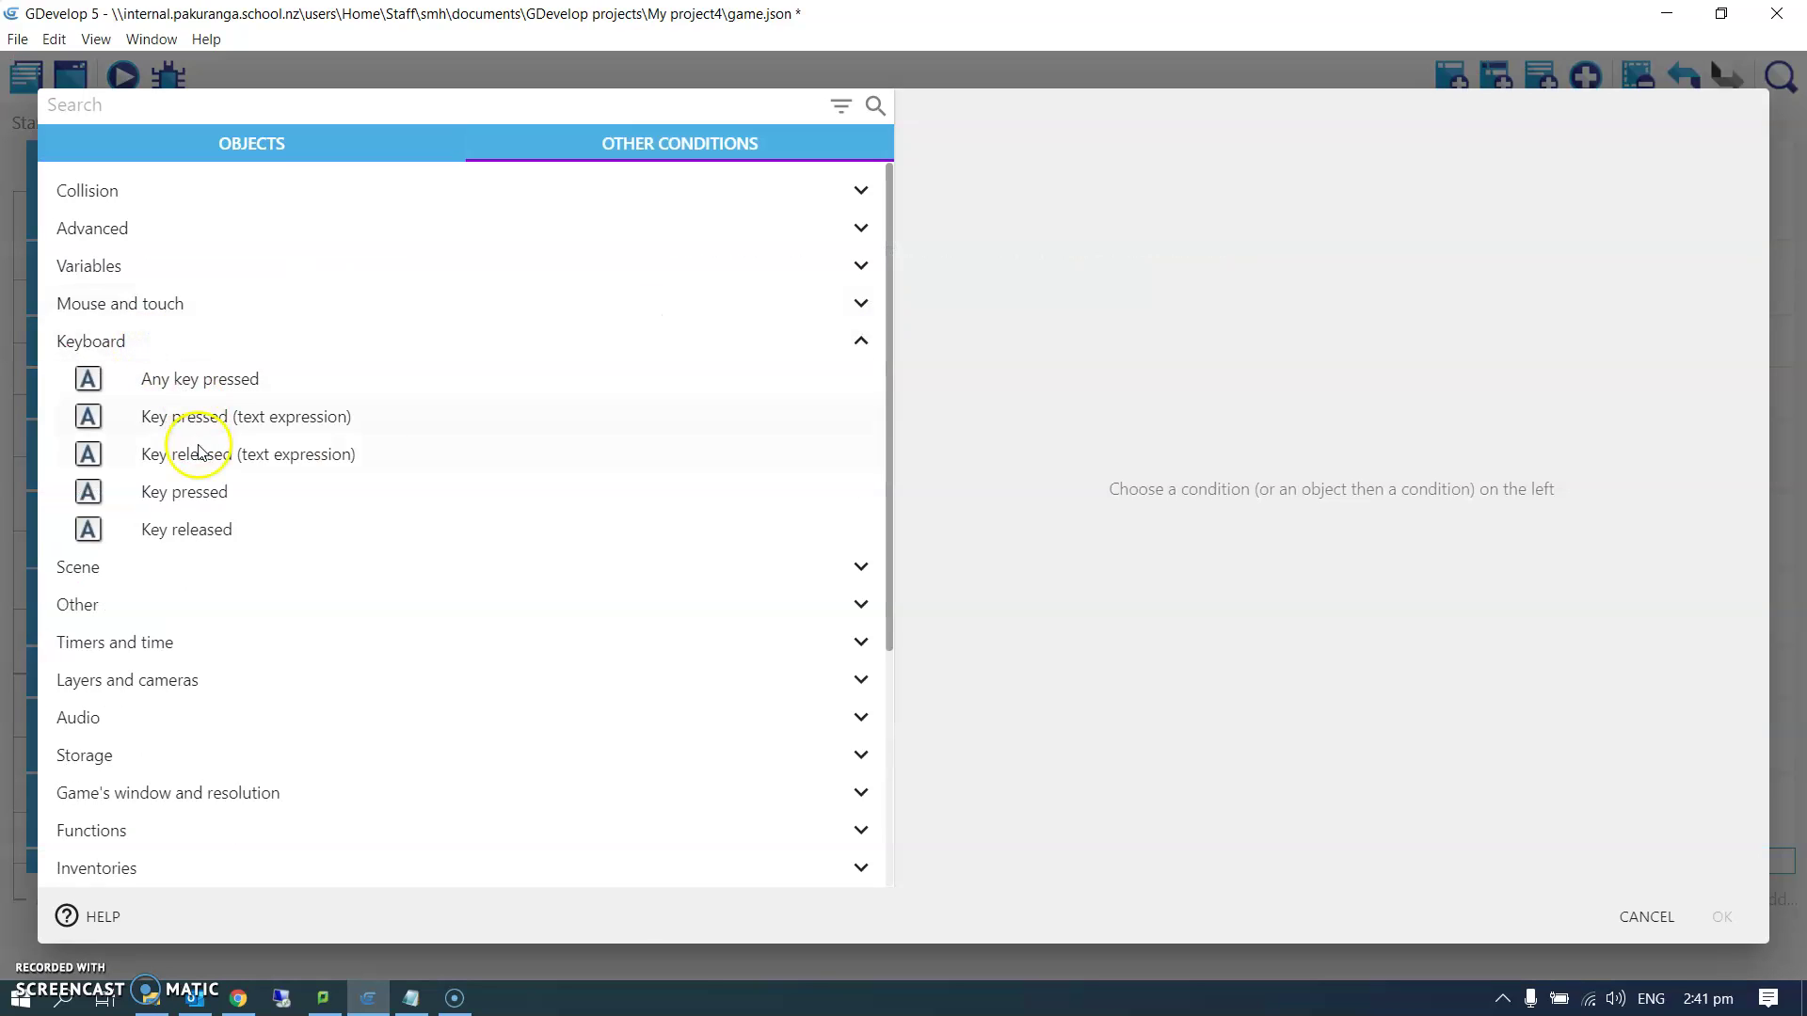
click(184, 492)
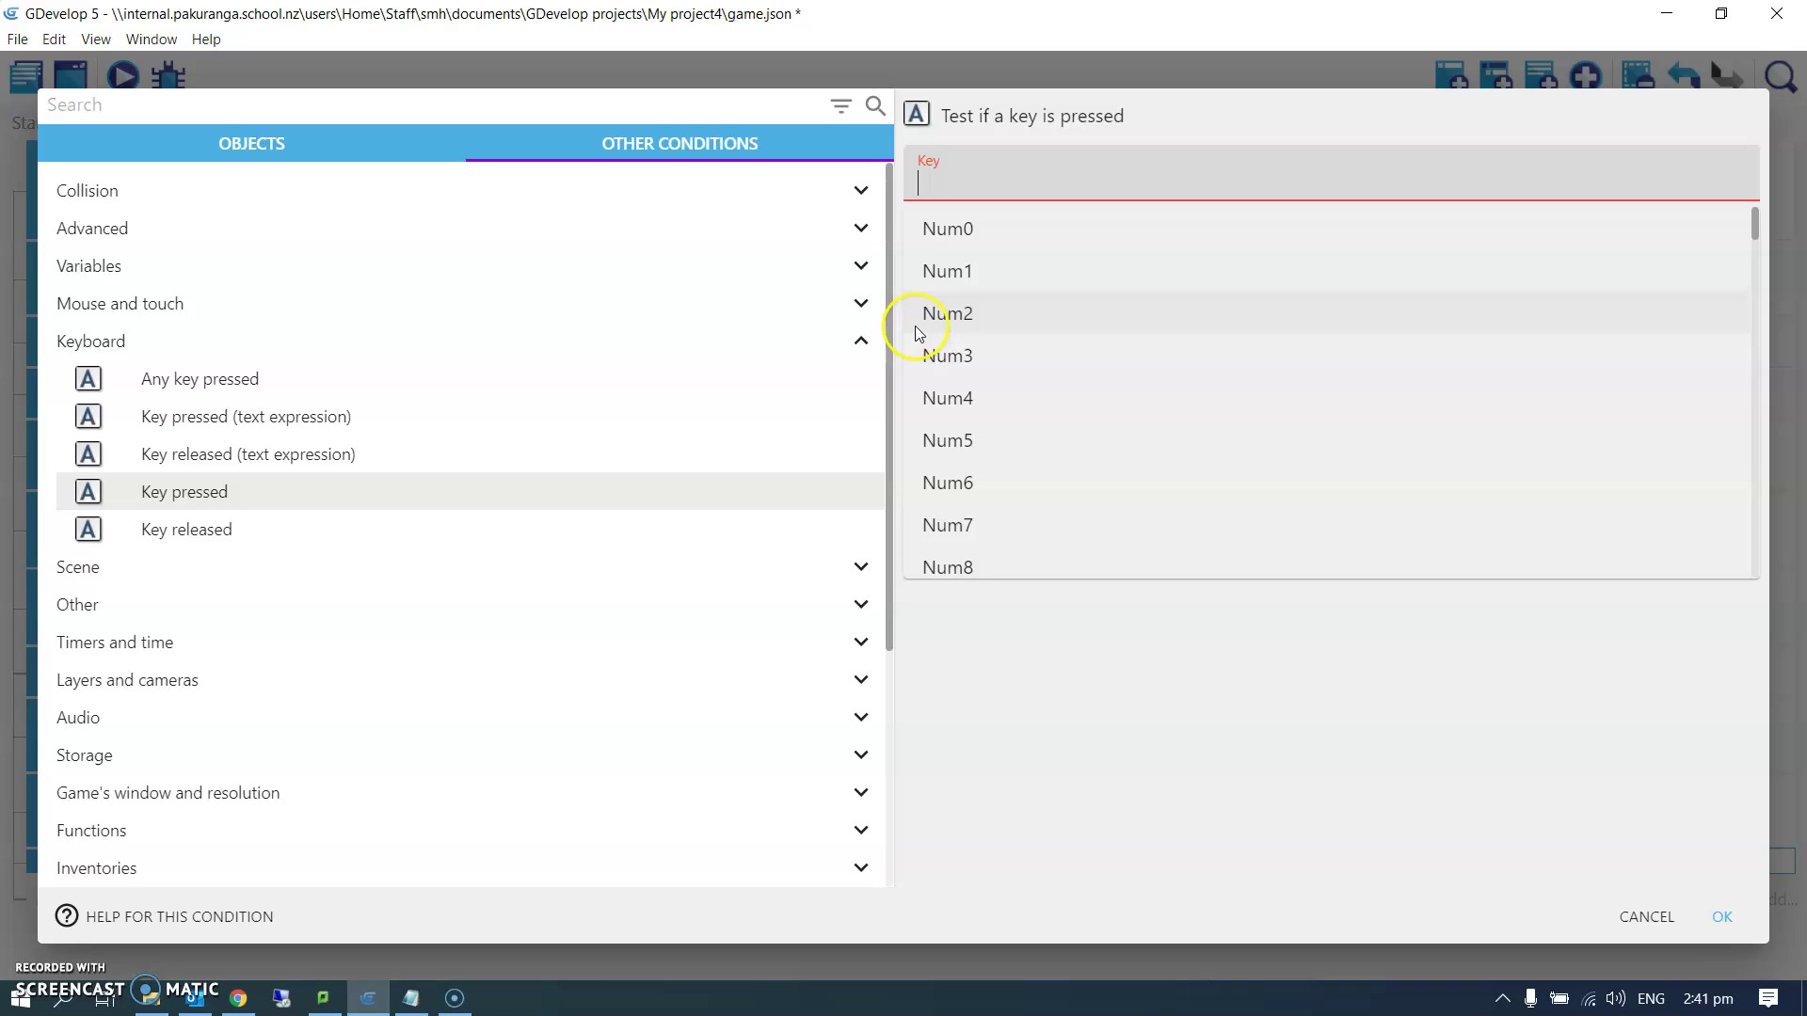
text(sp)
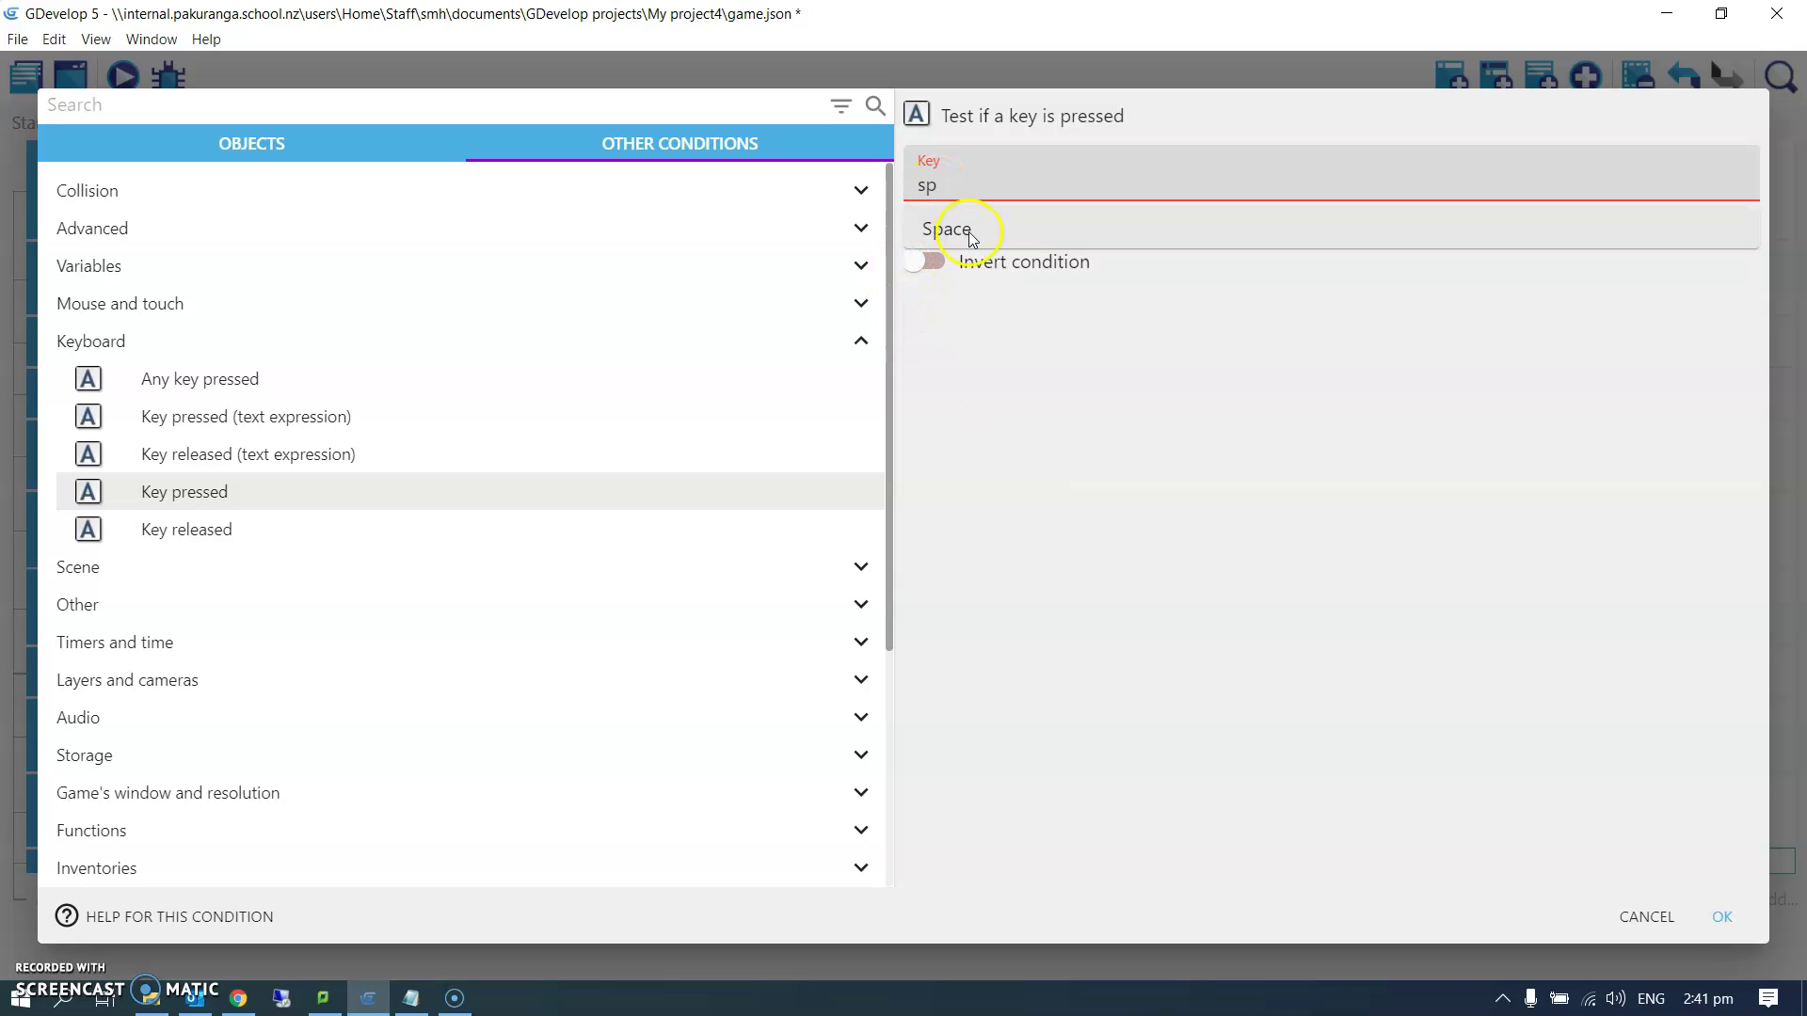
click(950, 242)
click(1724, 916)
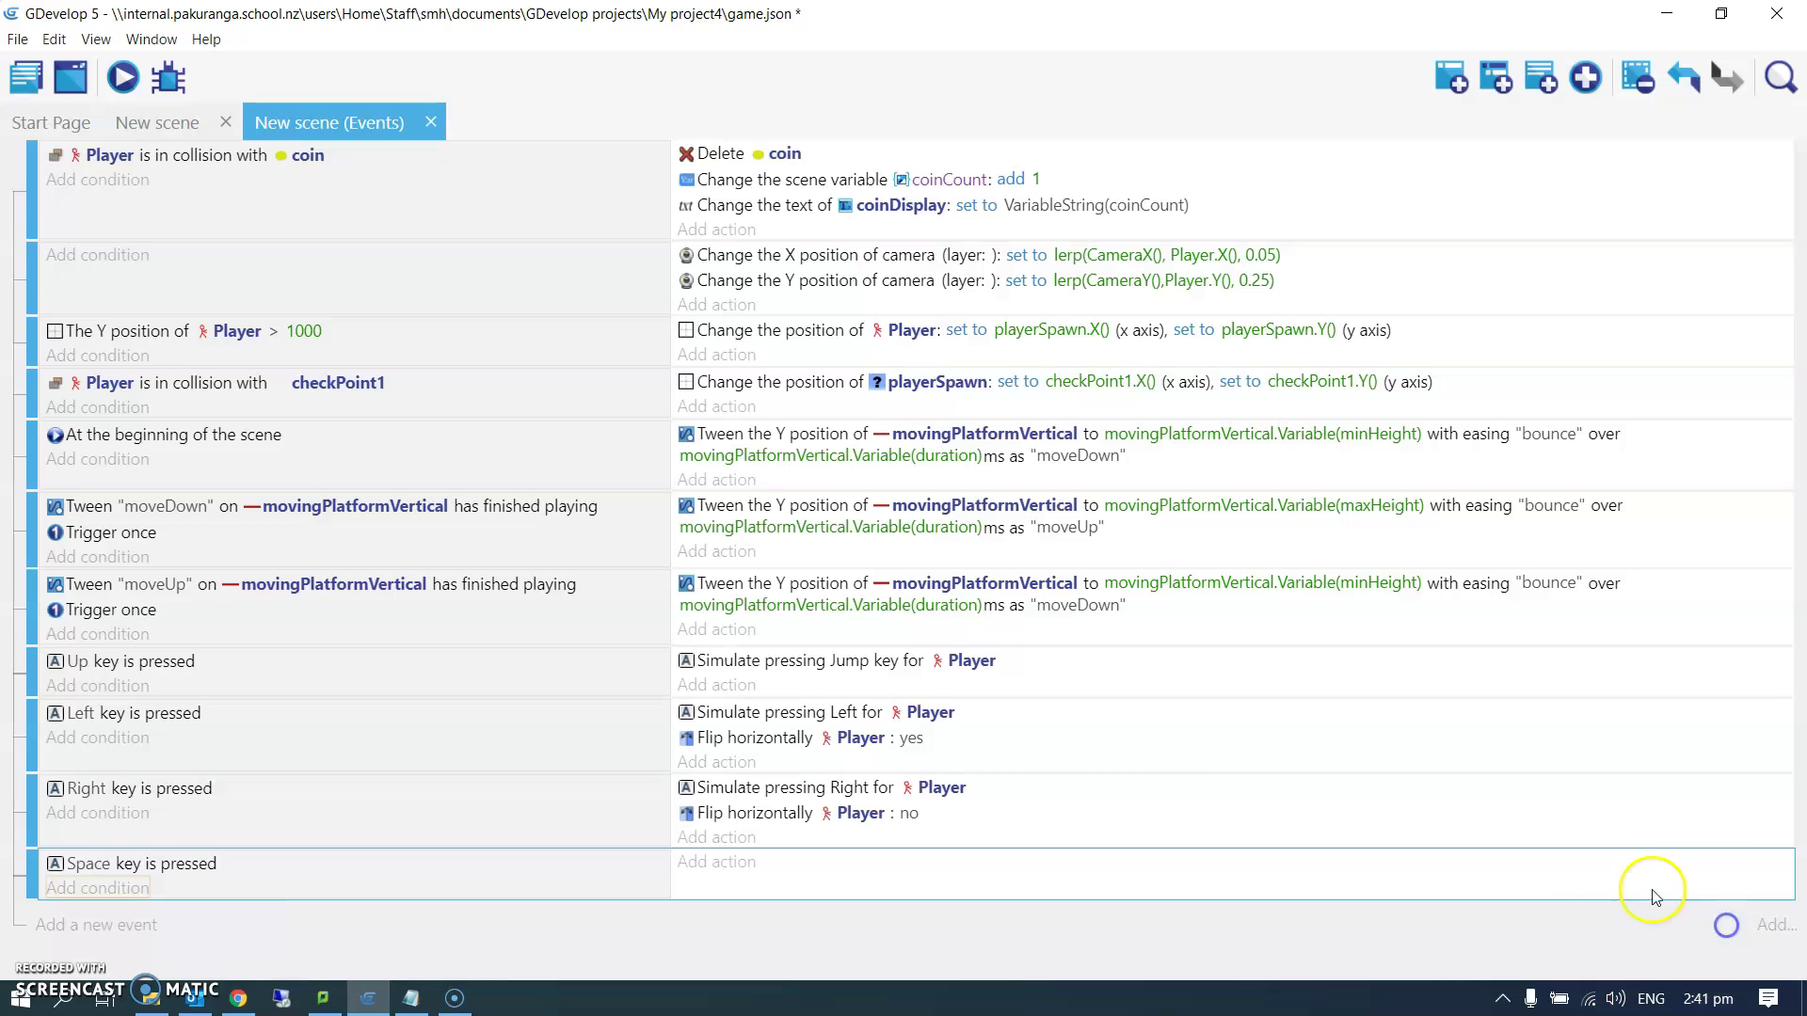
- Add a Create object action at position Player.X(); Player.Y() to the Space event
click(717, 864)
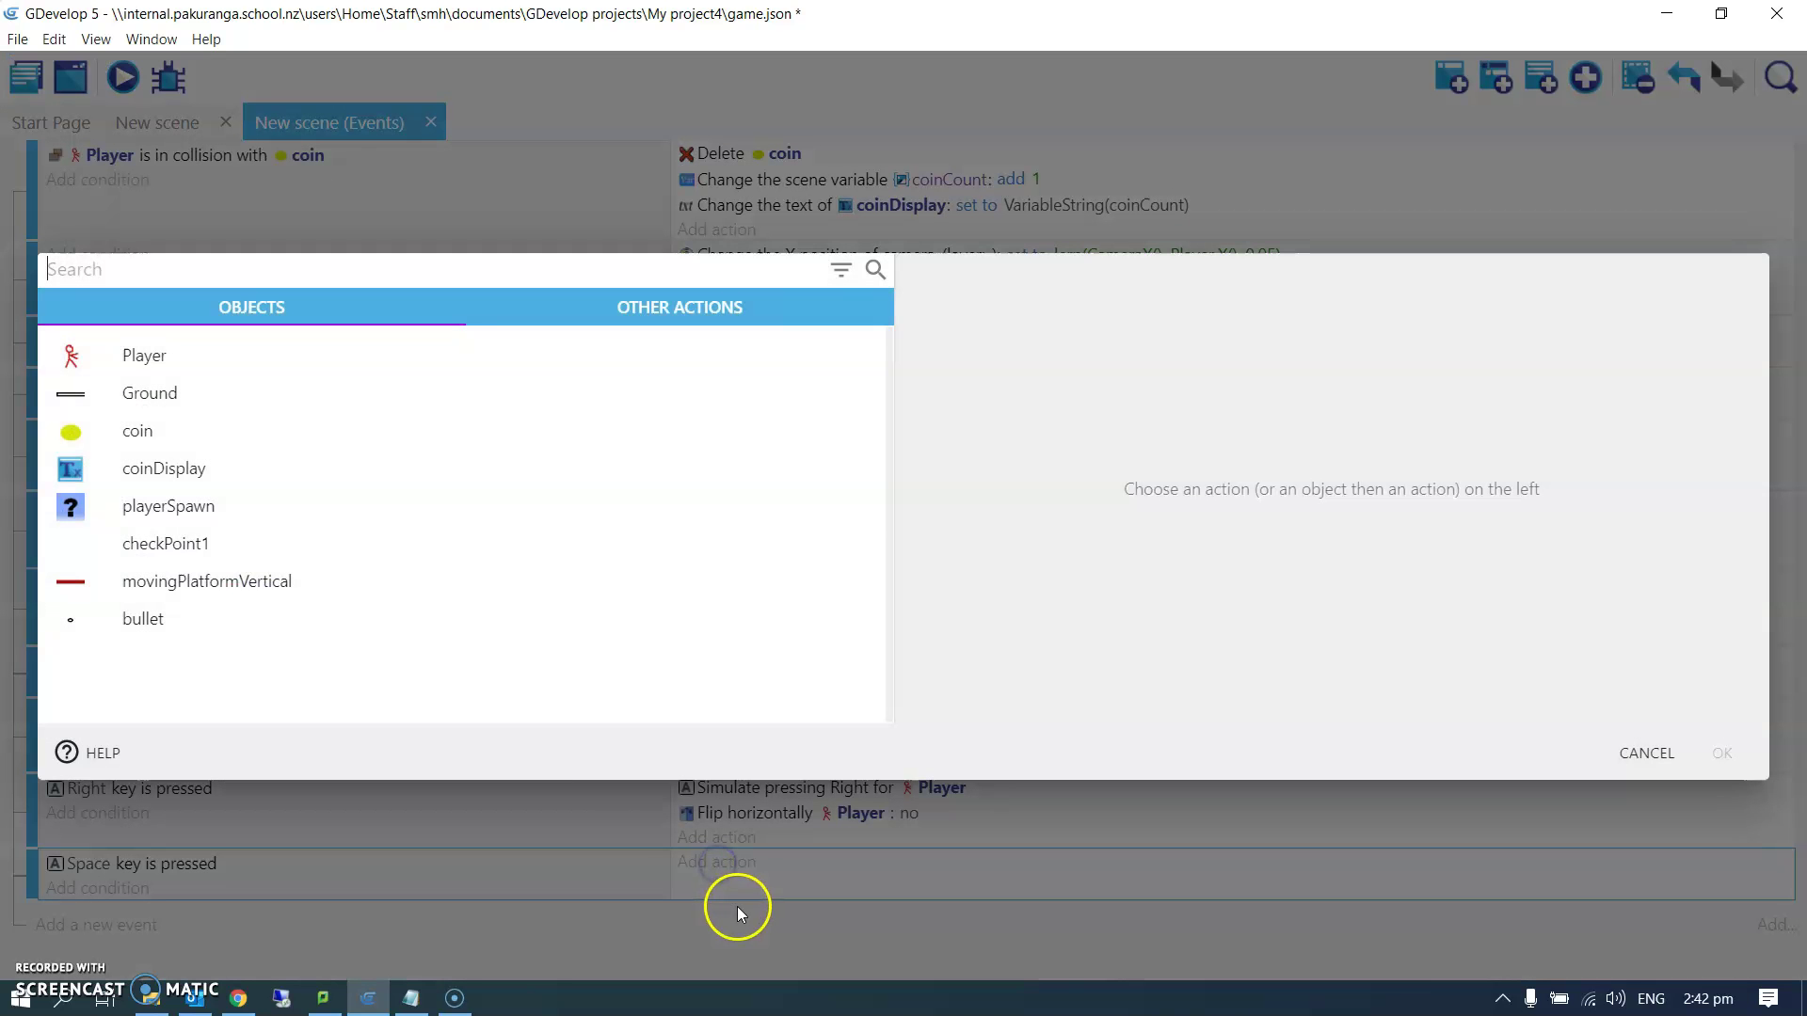
click(144, 356)
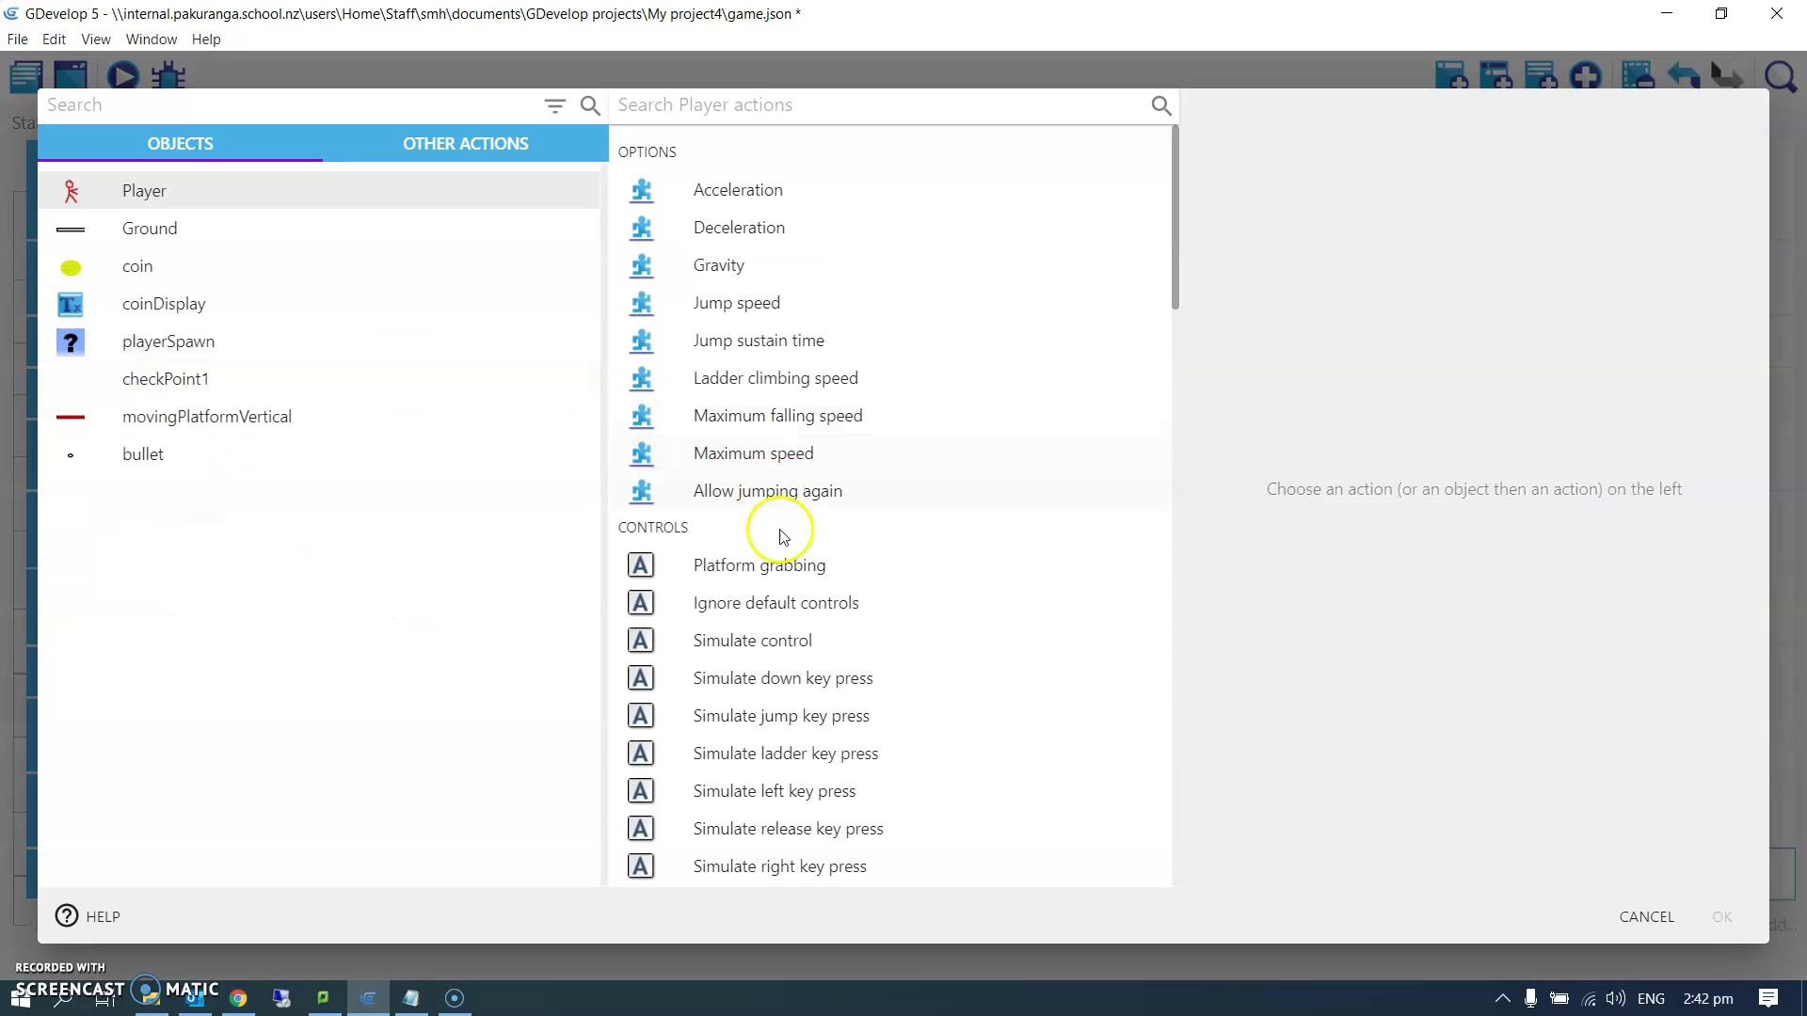
scroll(849, 723, down, 1)
scroll(849, 723, down, 3)
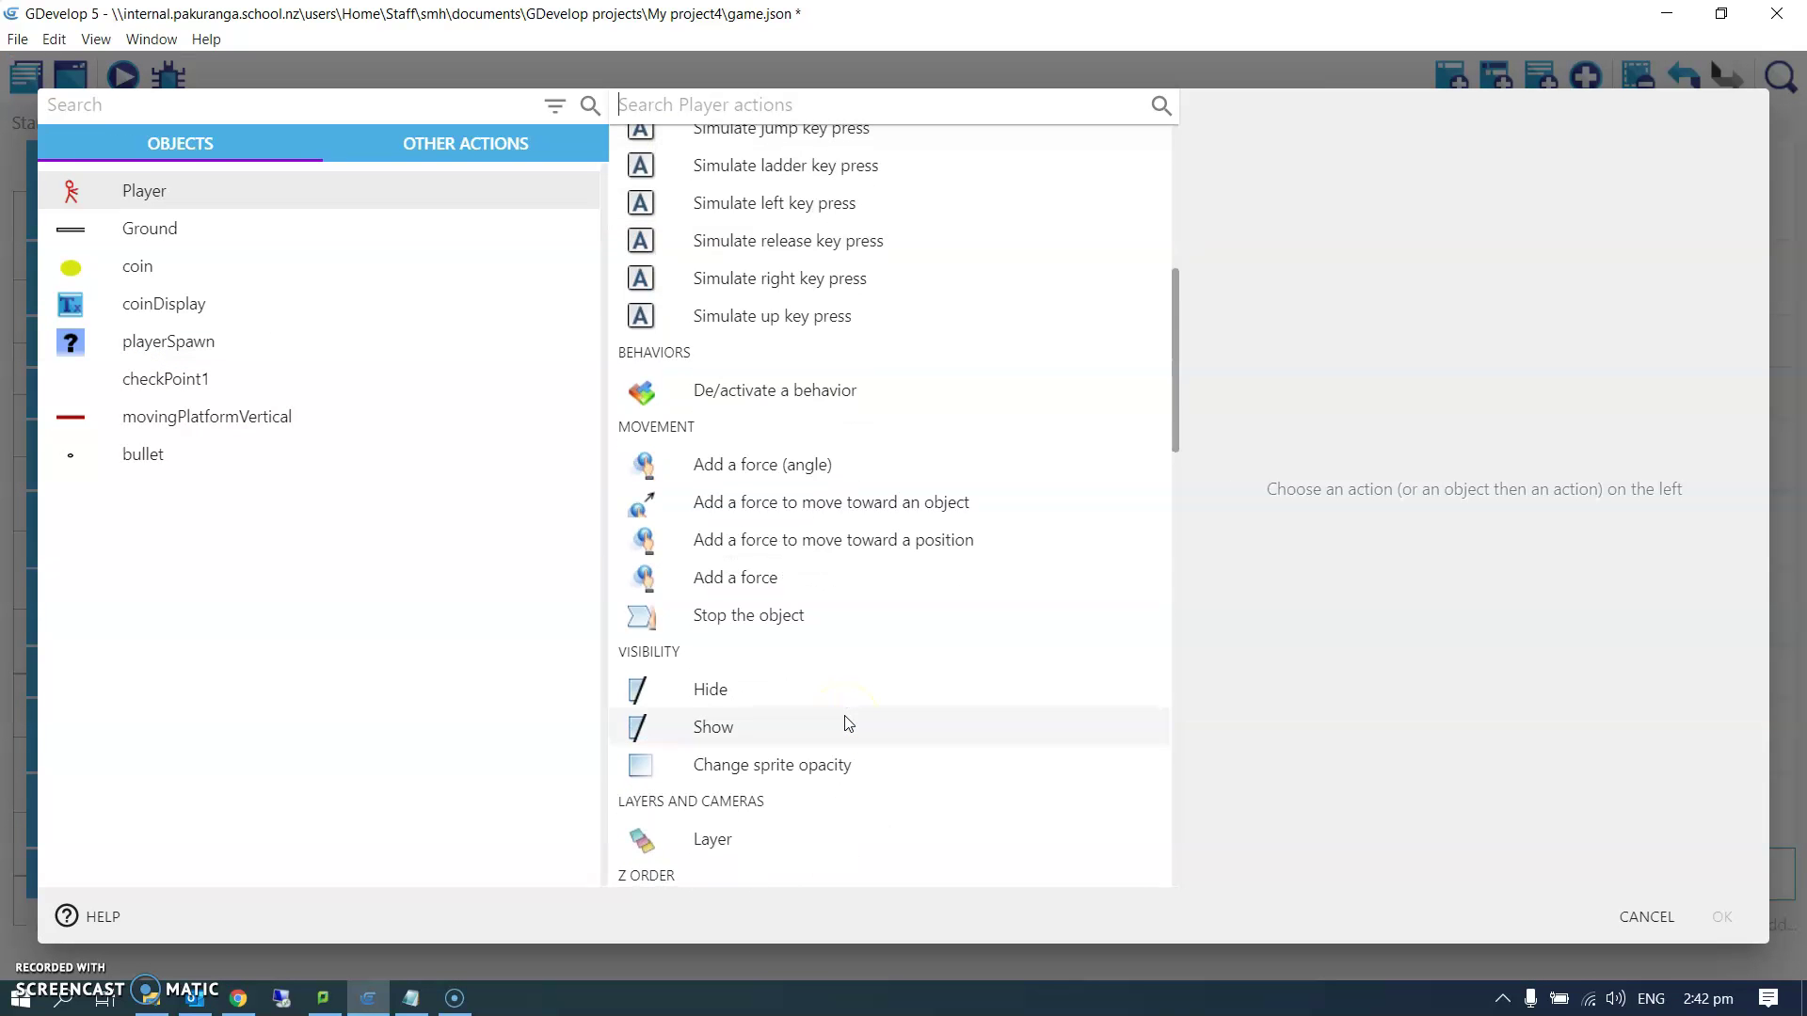
scroll(849, 723, down, 3)
click(798, 714)
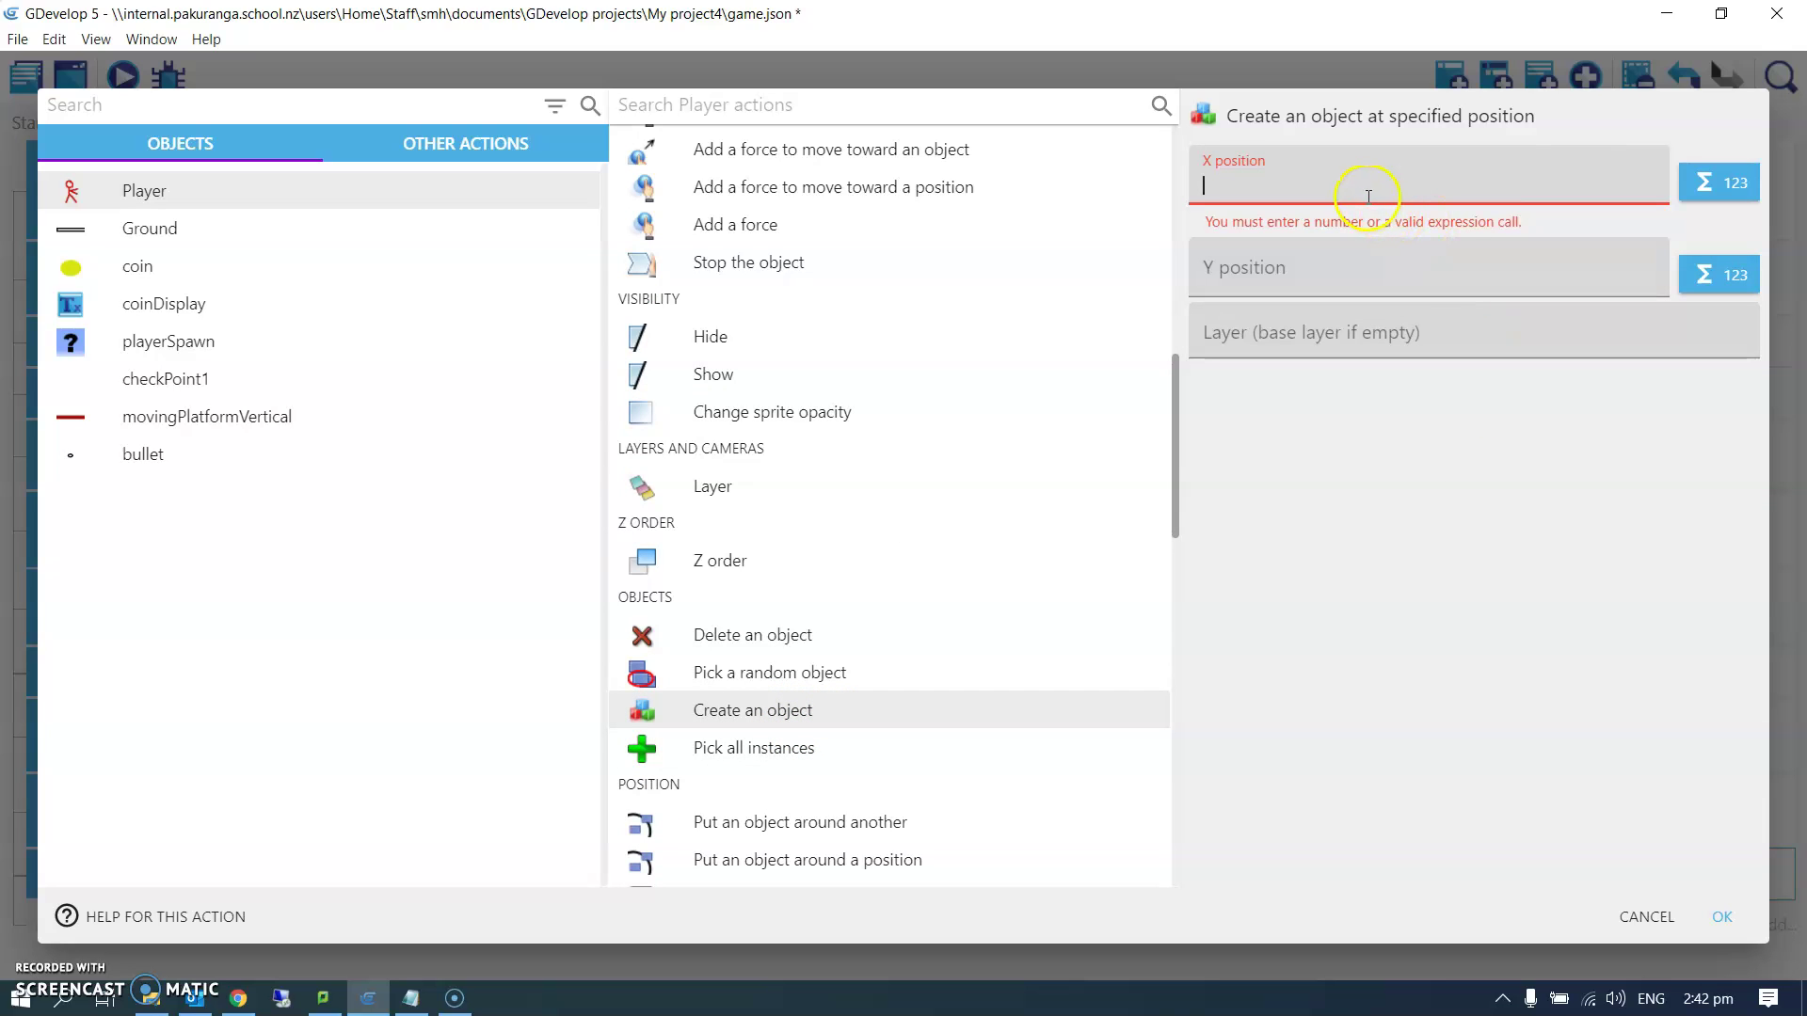
text(player.)
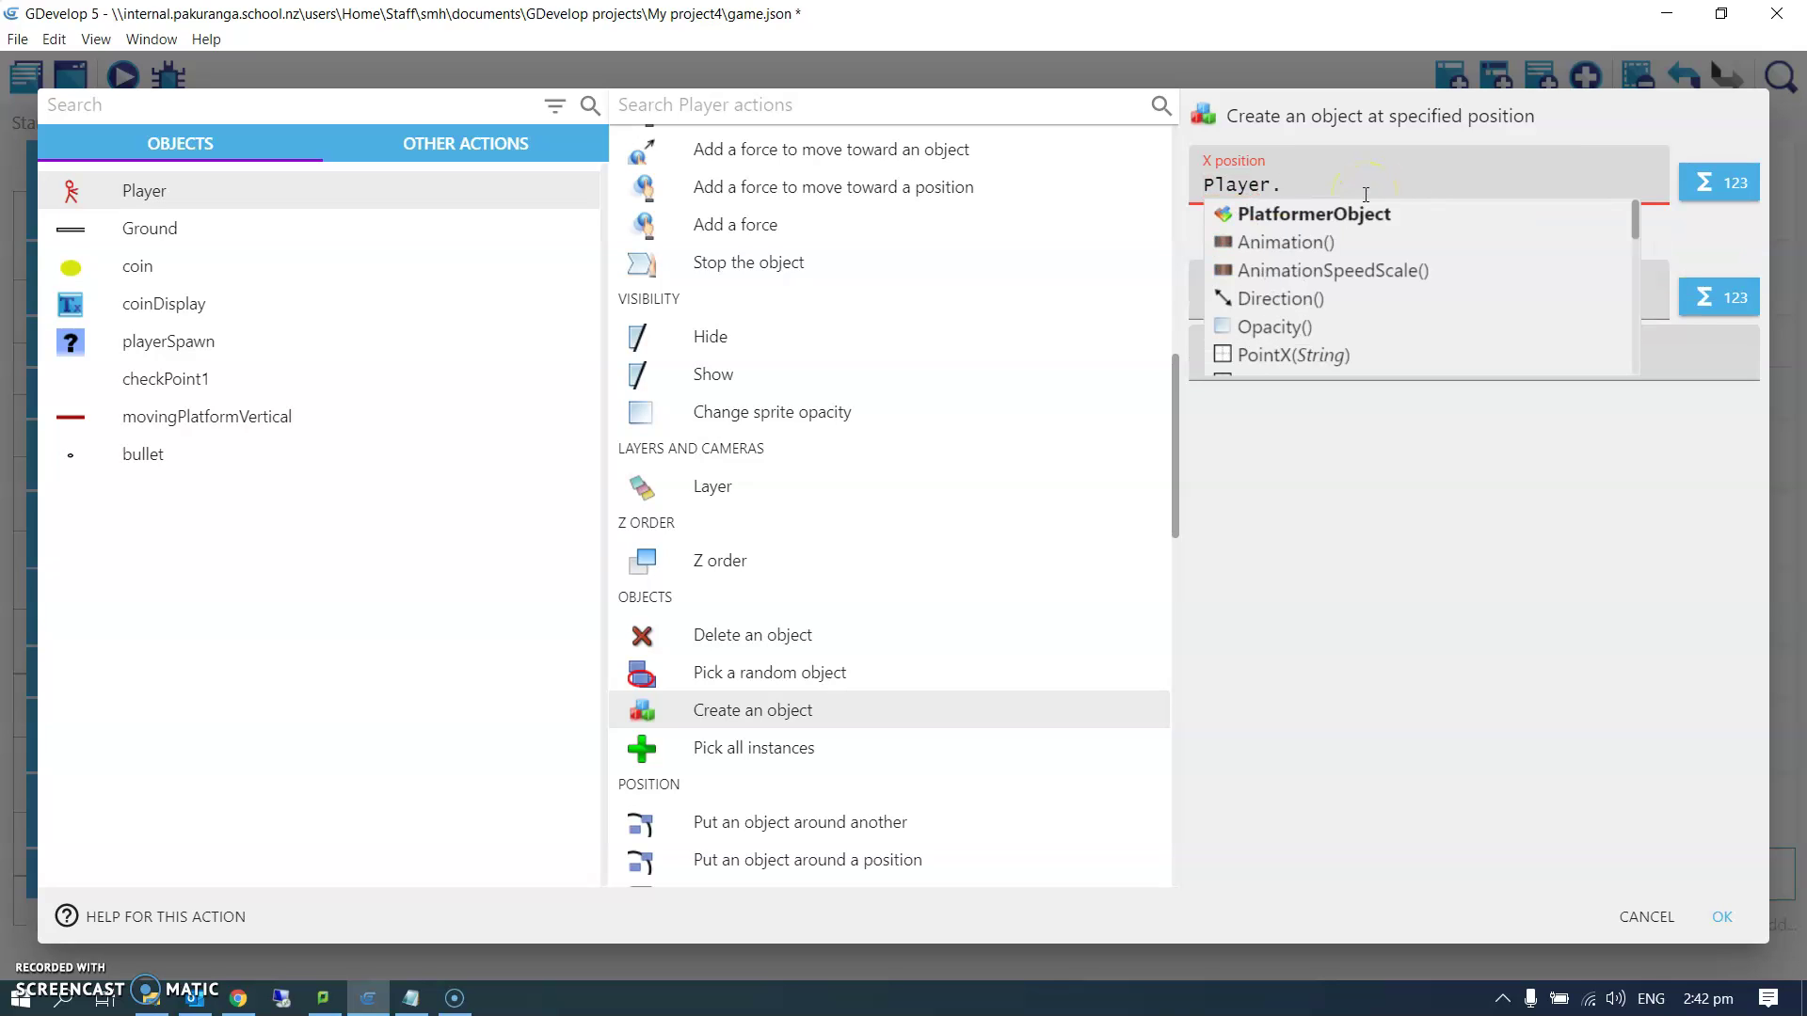
text(X())
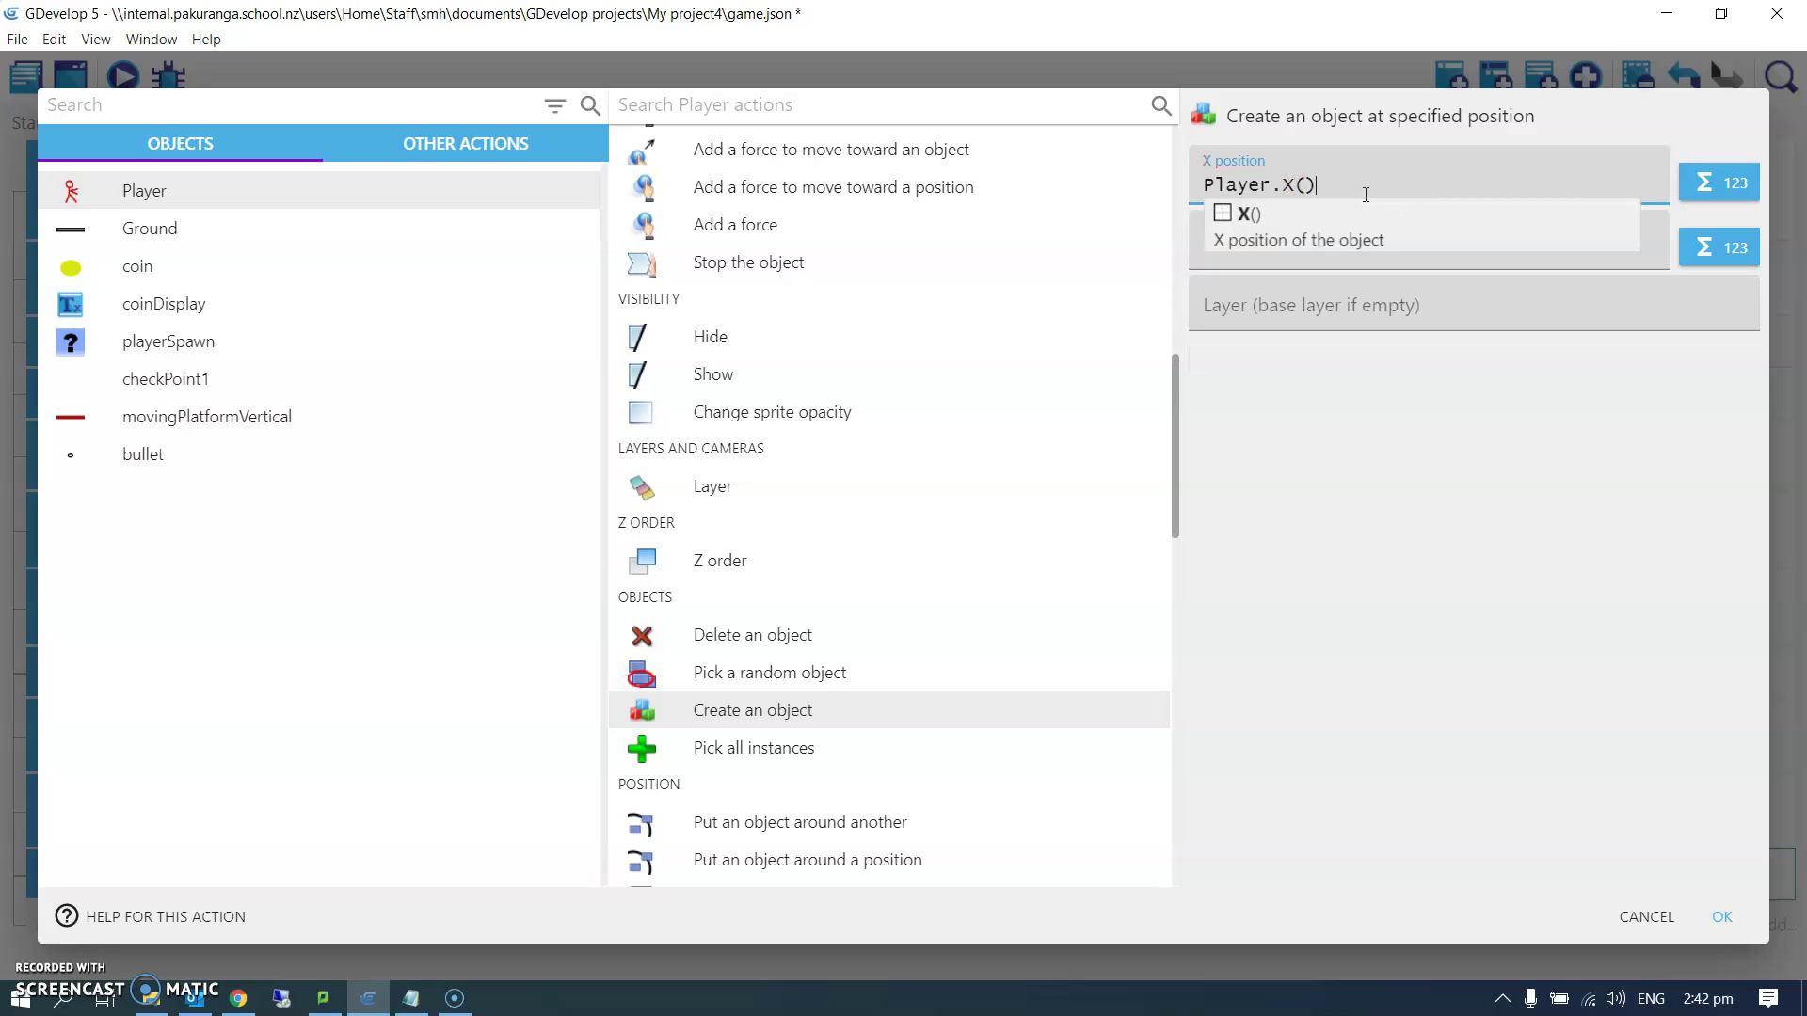
key(Escape)
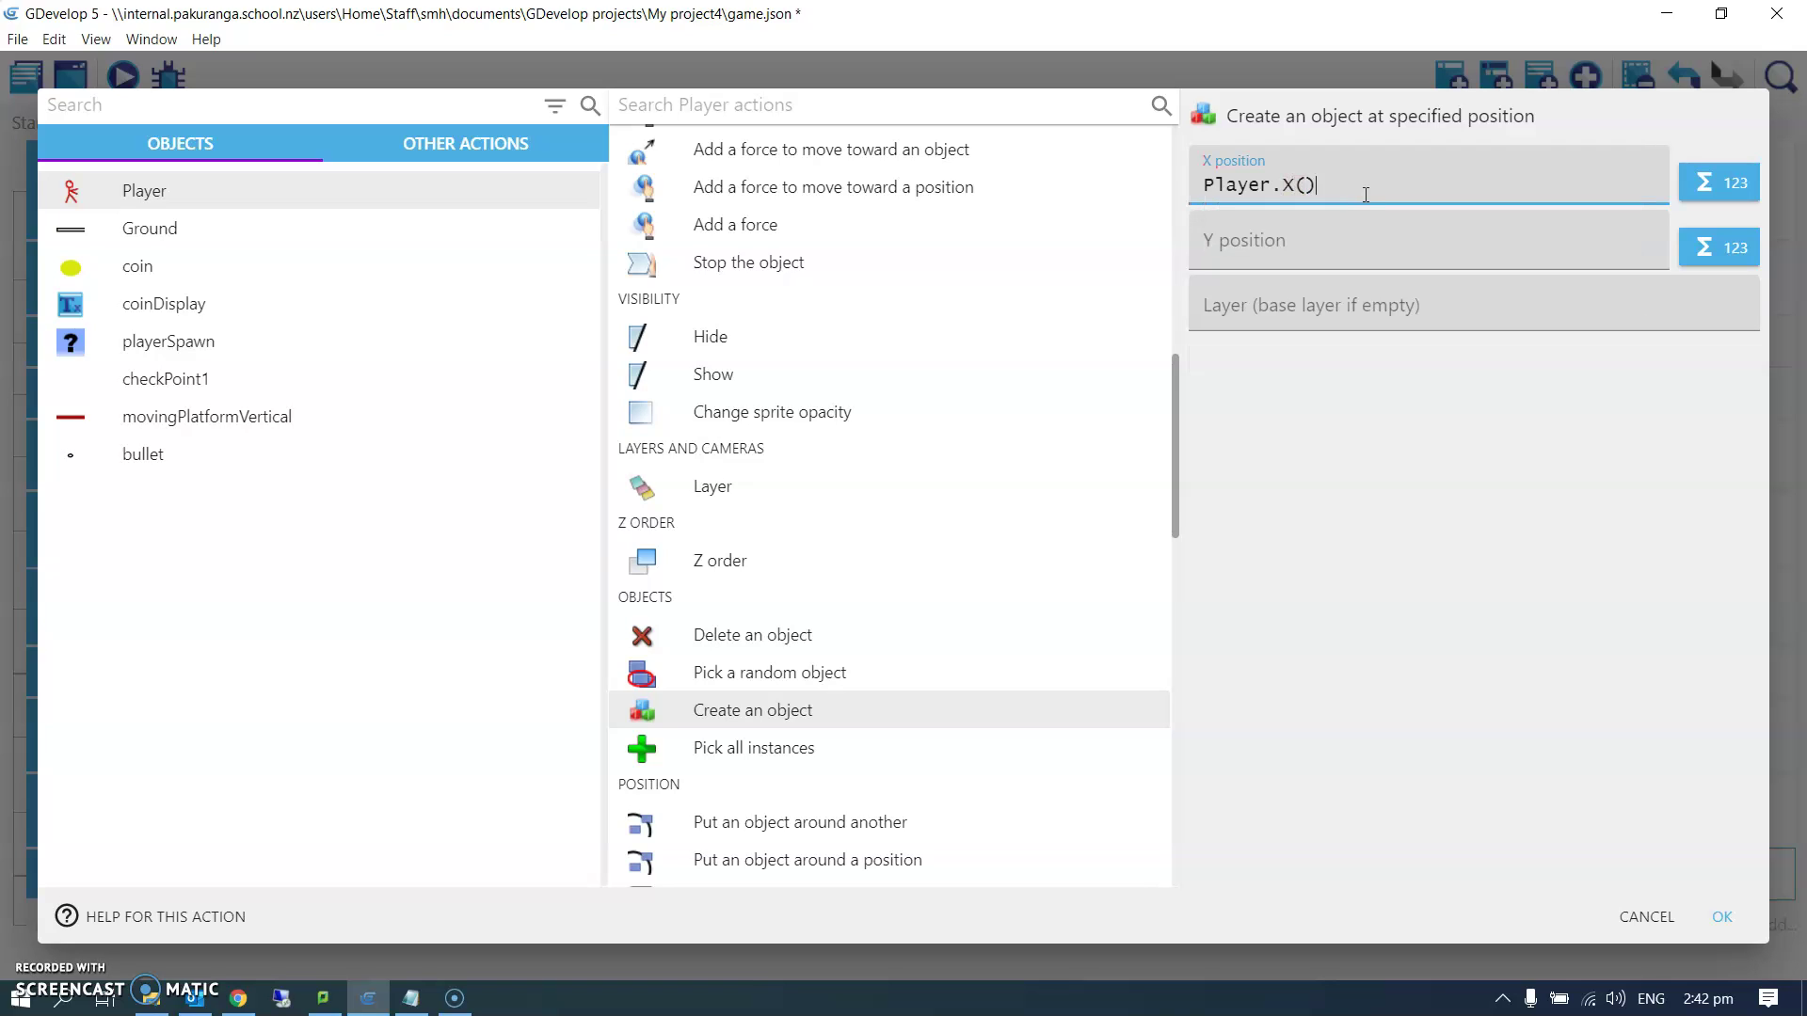
key(Tab)
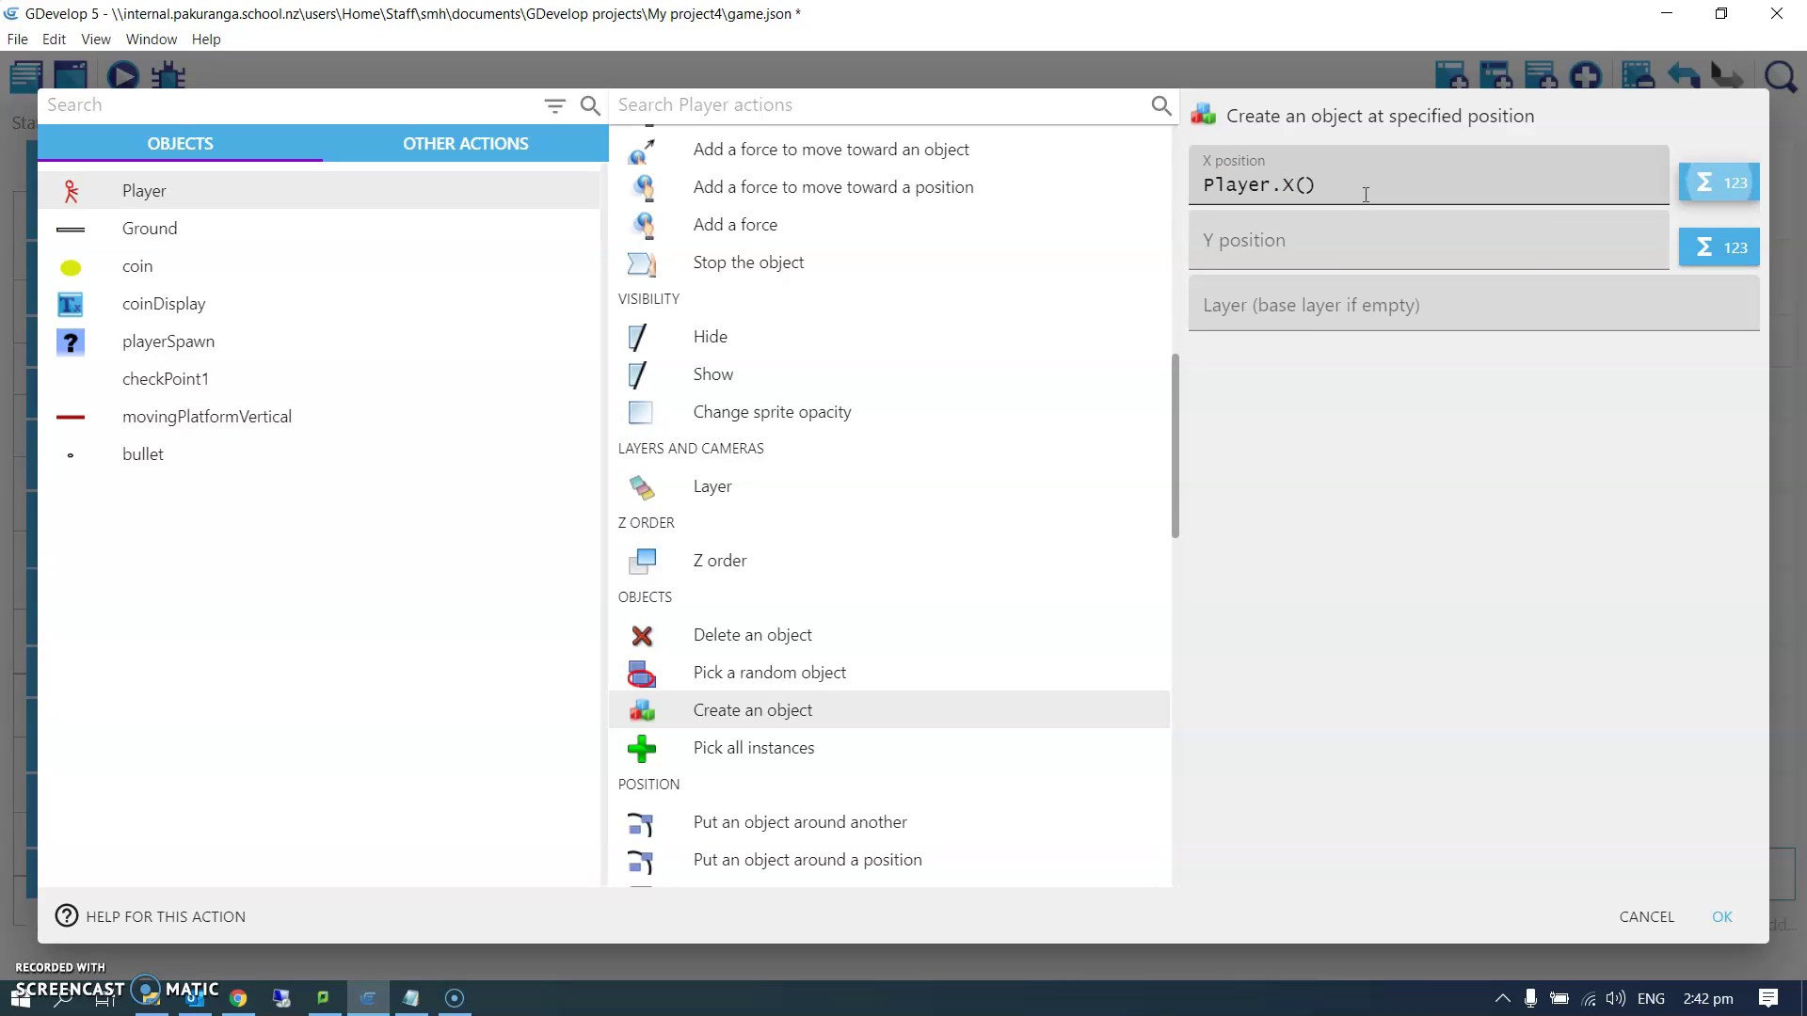
key(Tab)
text(Player.)
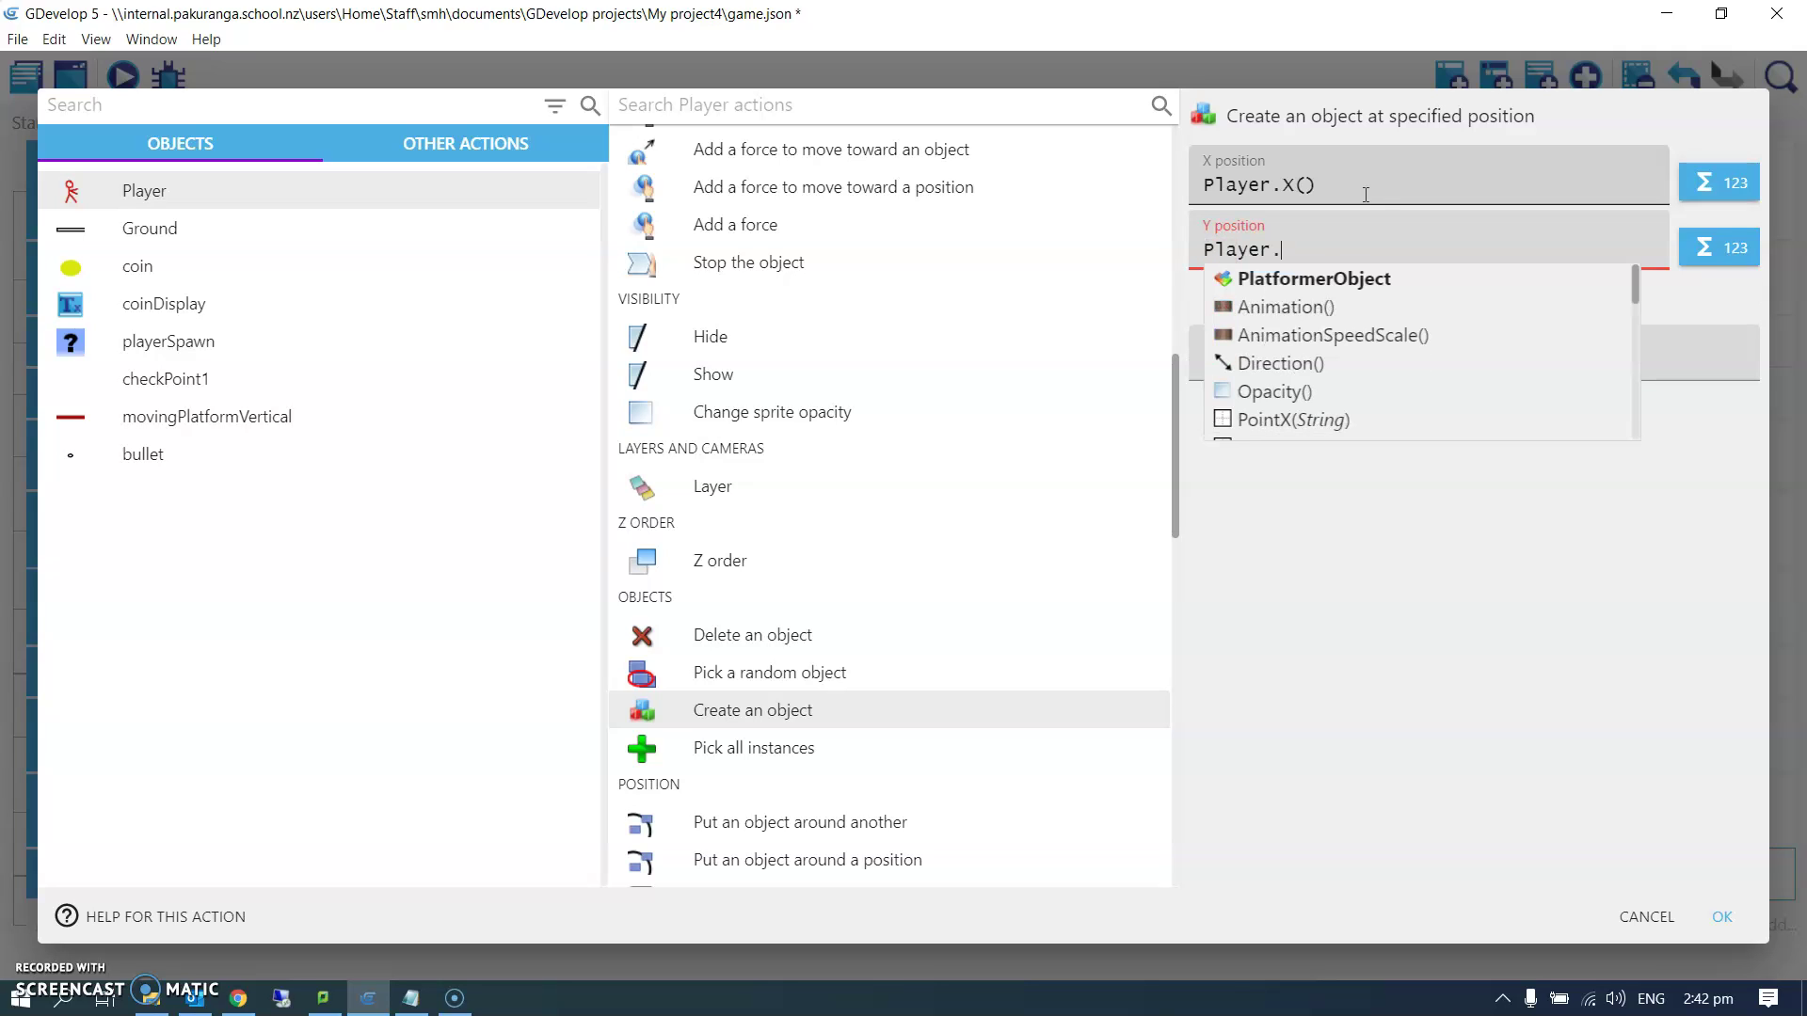
text(Y())
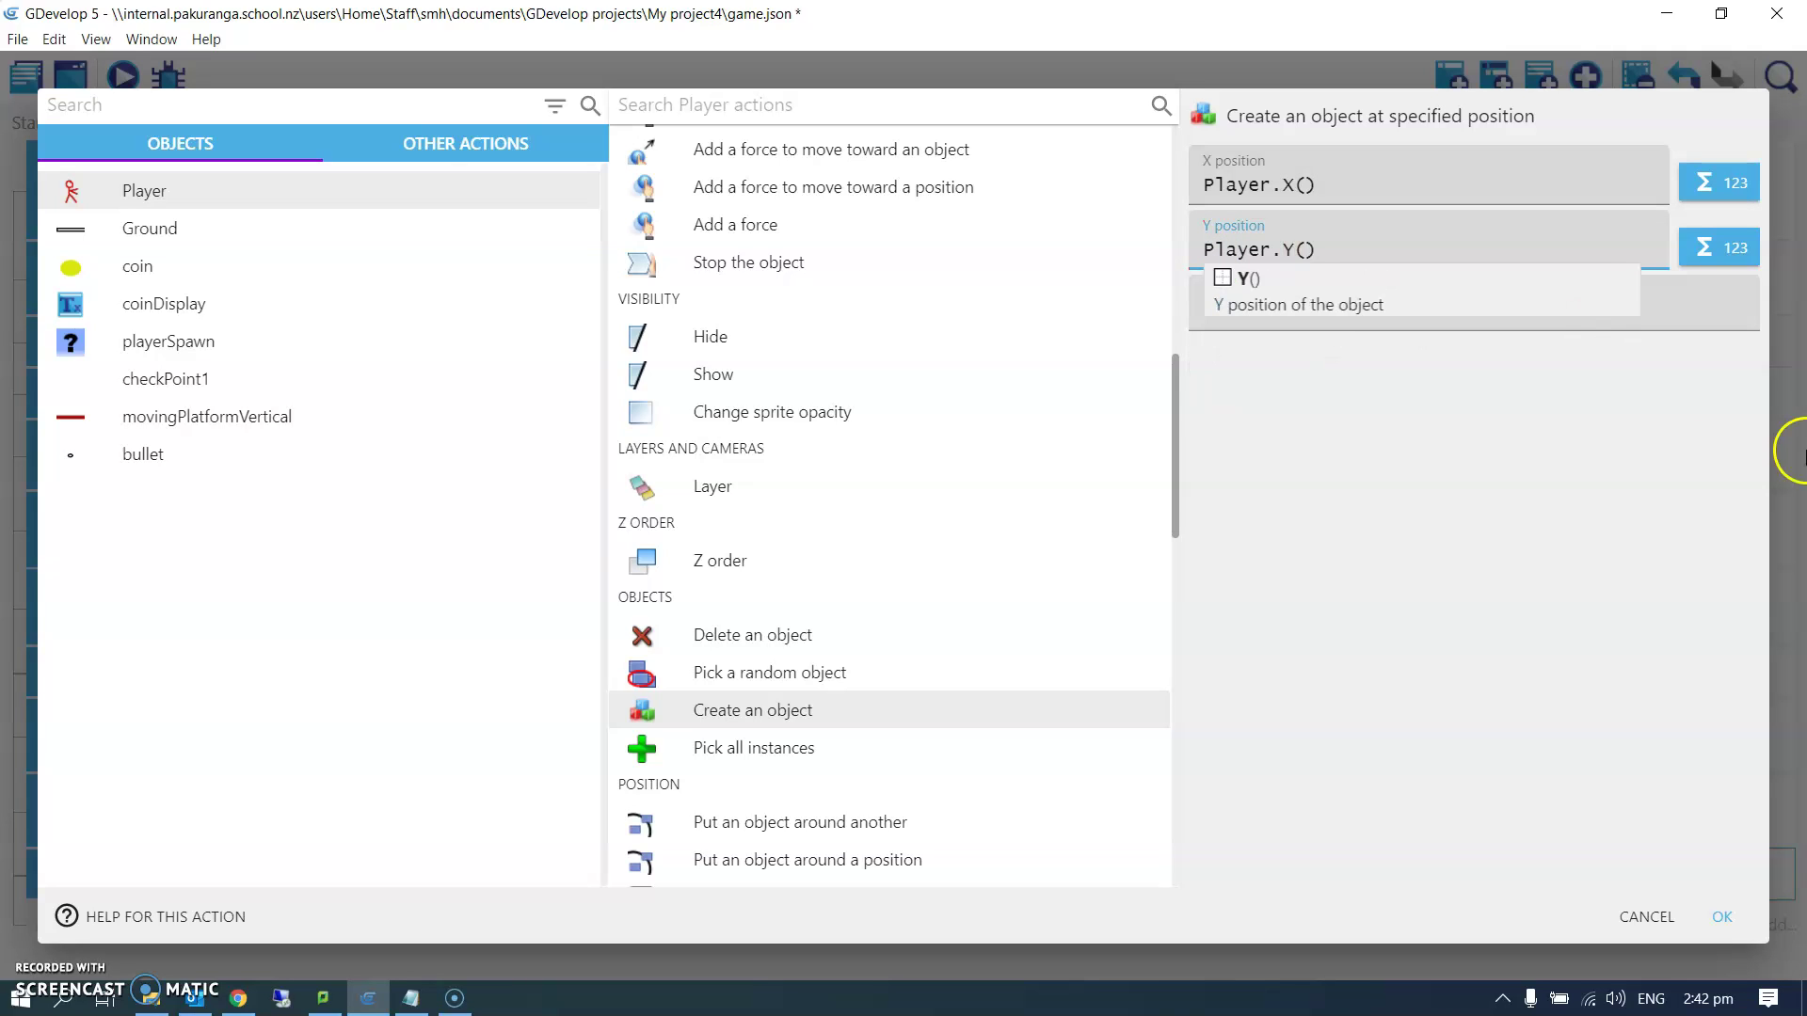
click(1397, 214)
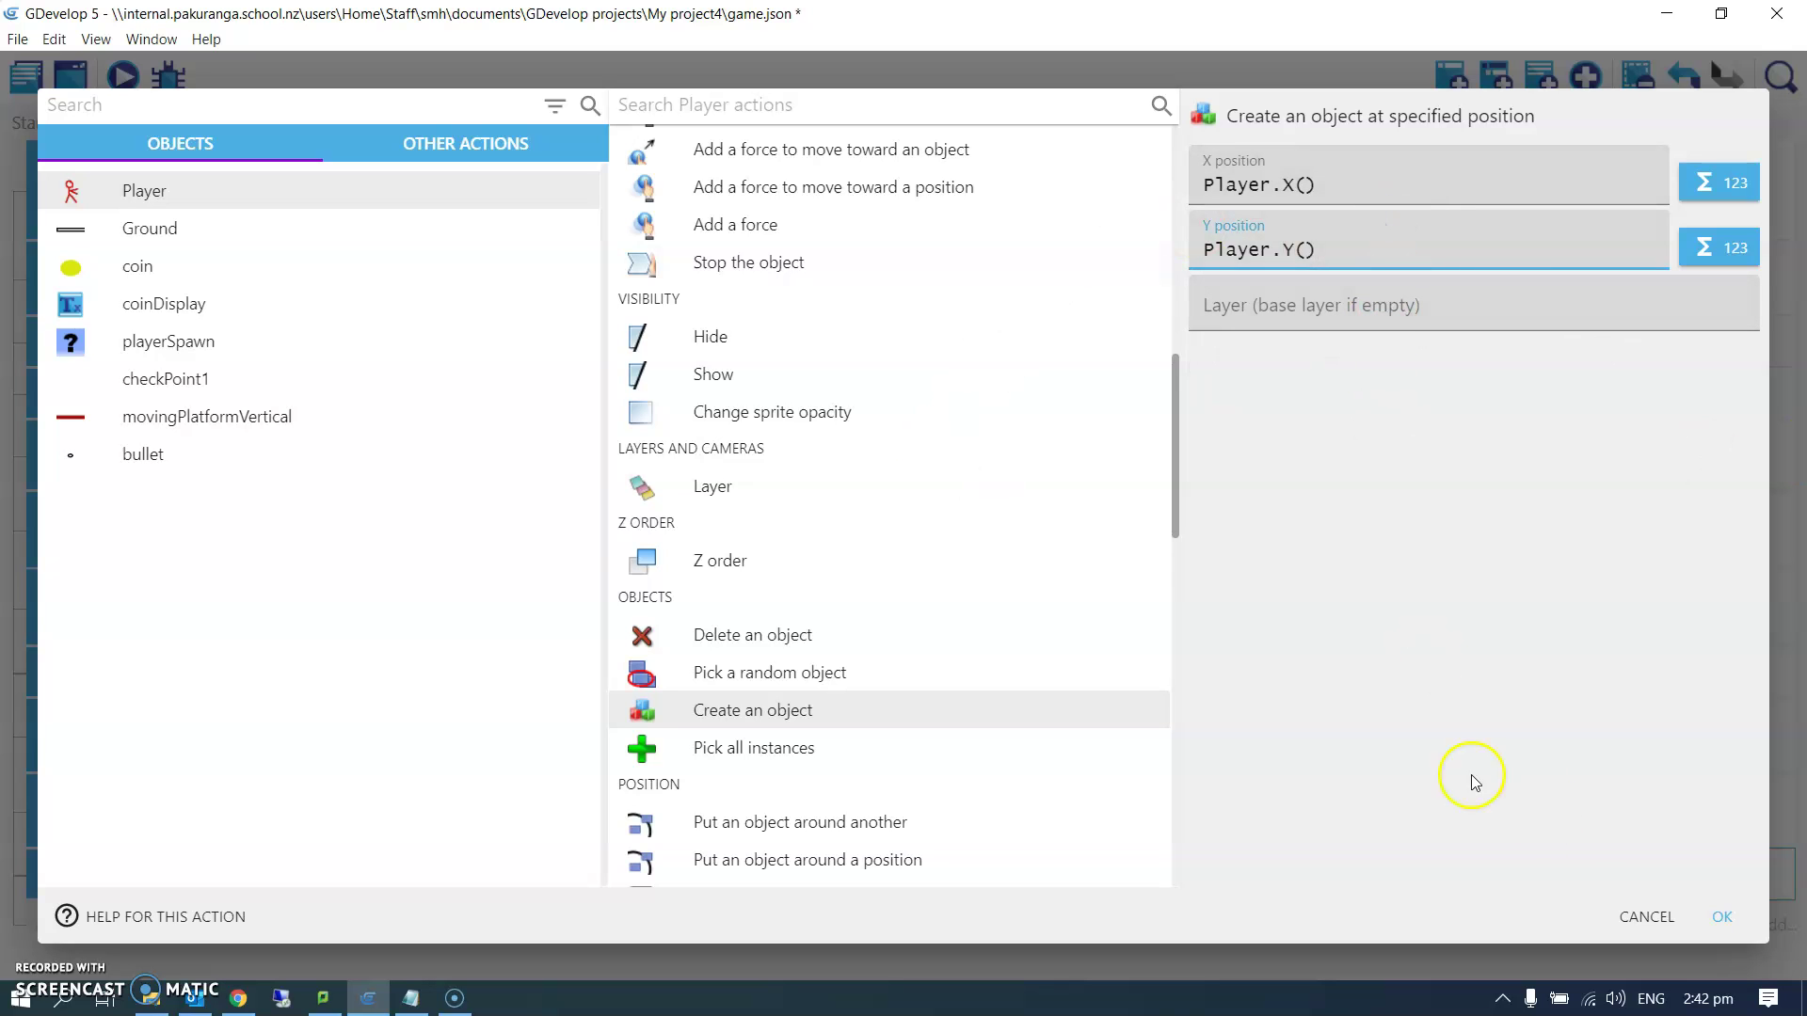
click(1720, 919)
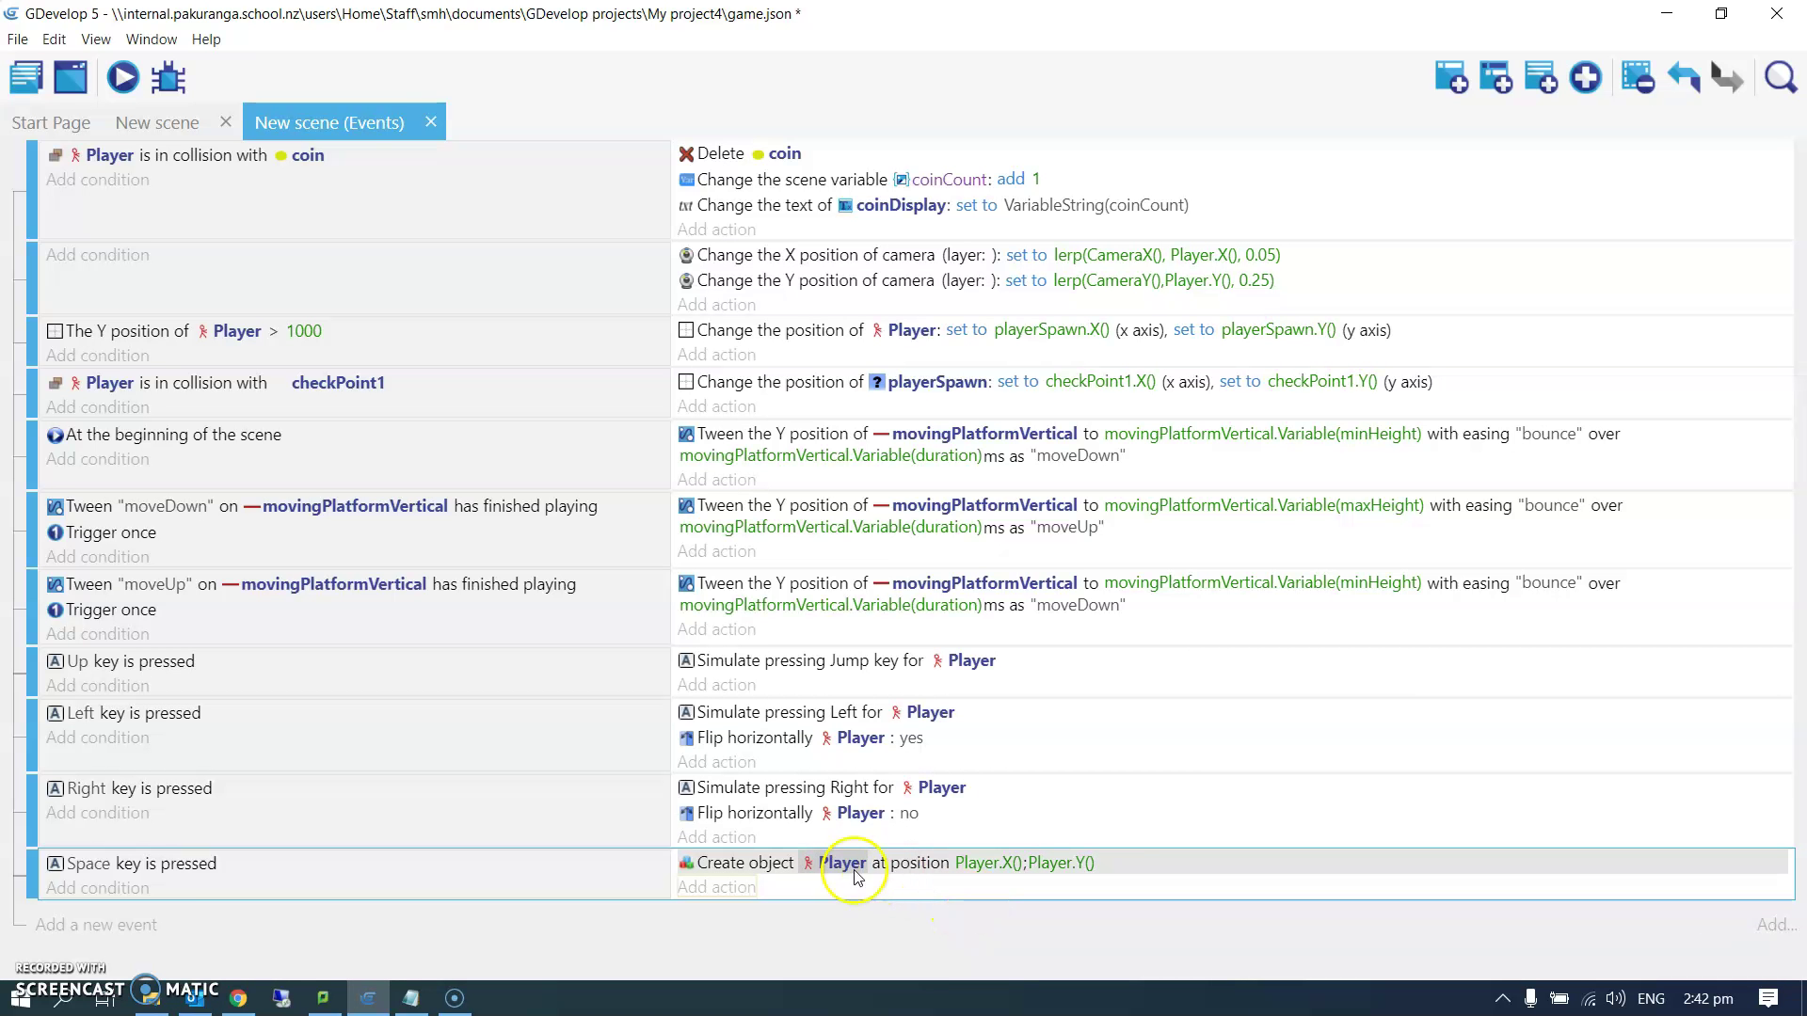
- Change the created object from Player to bullet
click(813, 866)
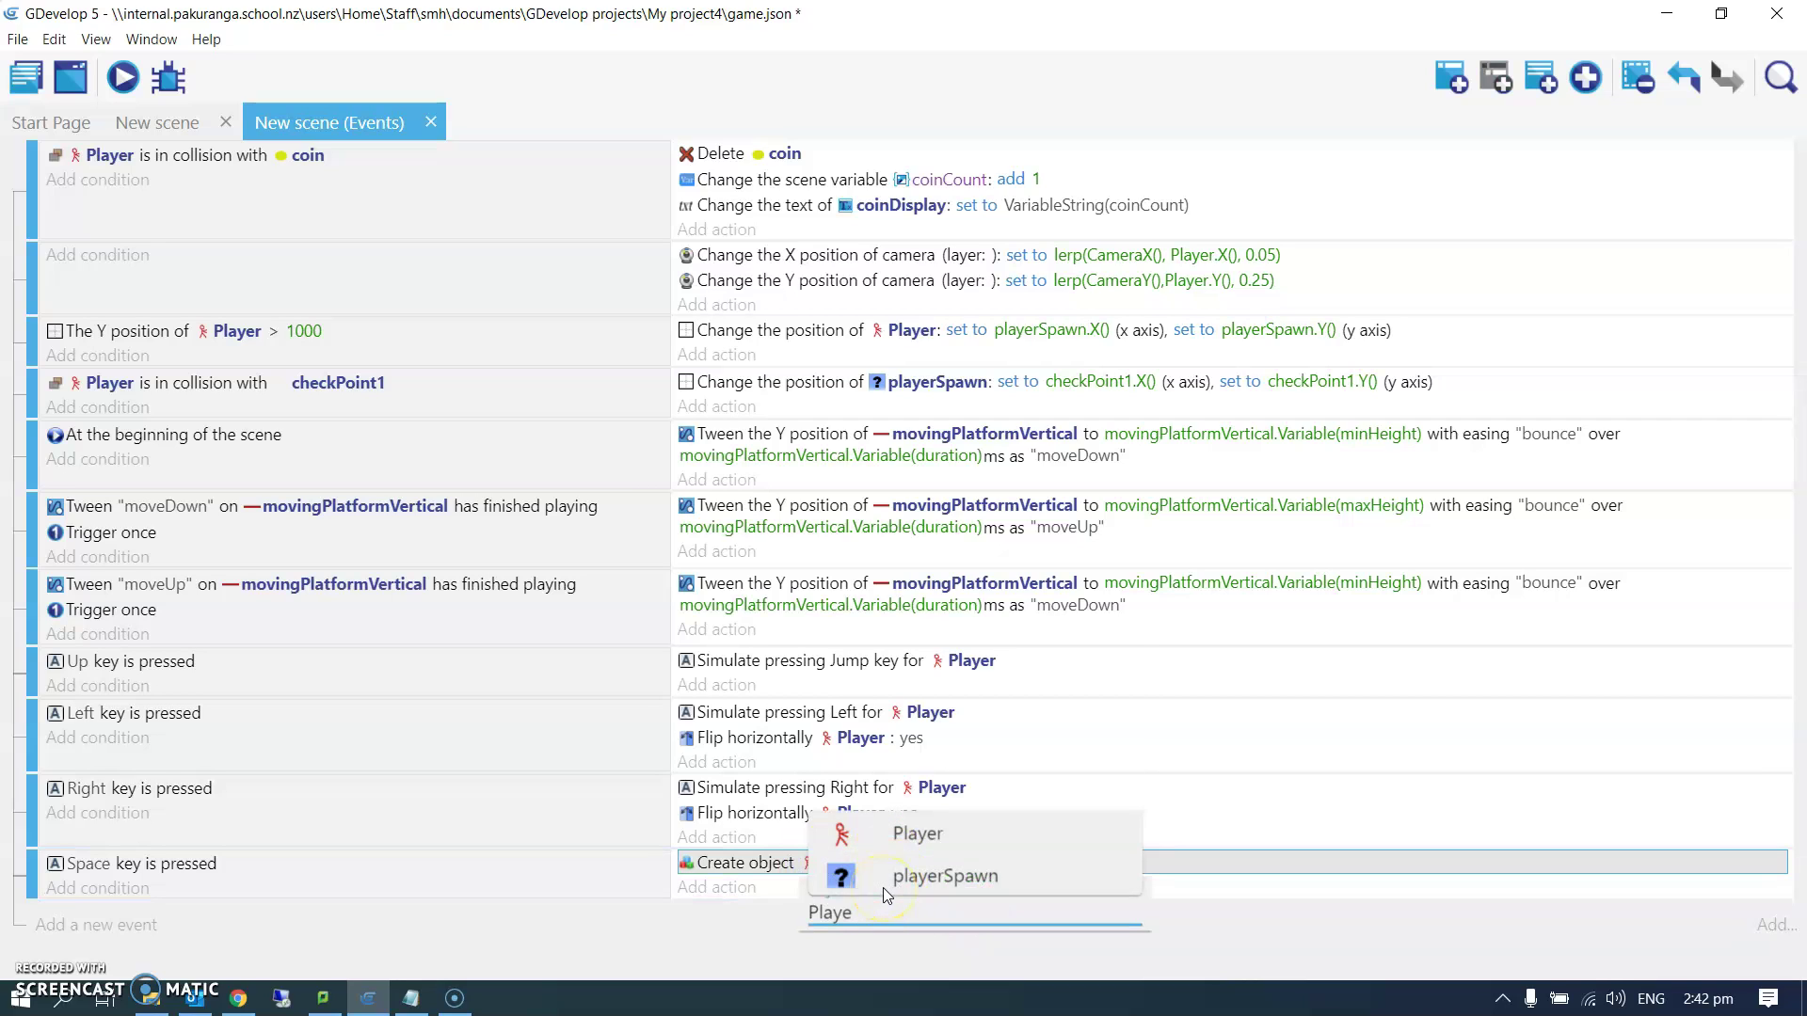
key(ctrl+a)
key(BackSpace)
text(bull)
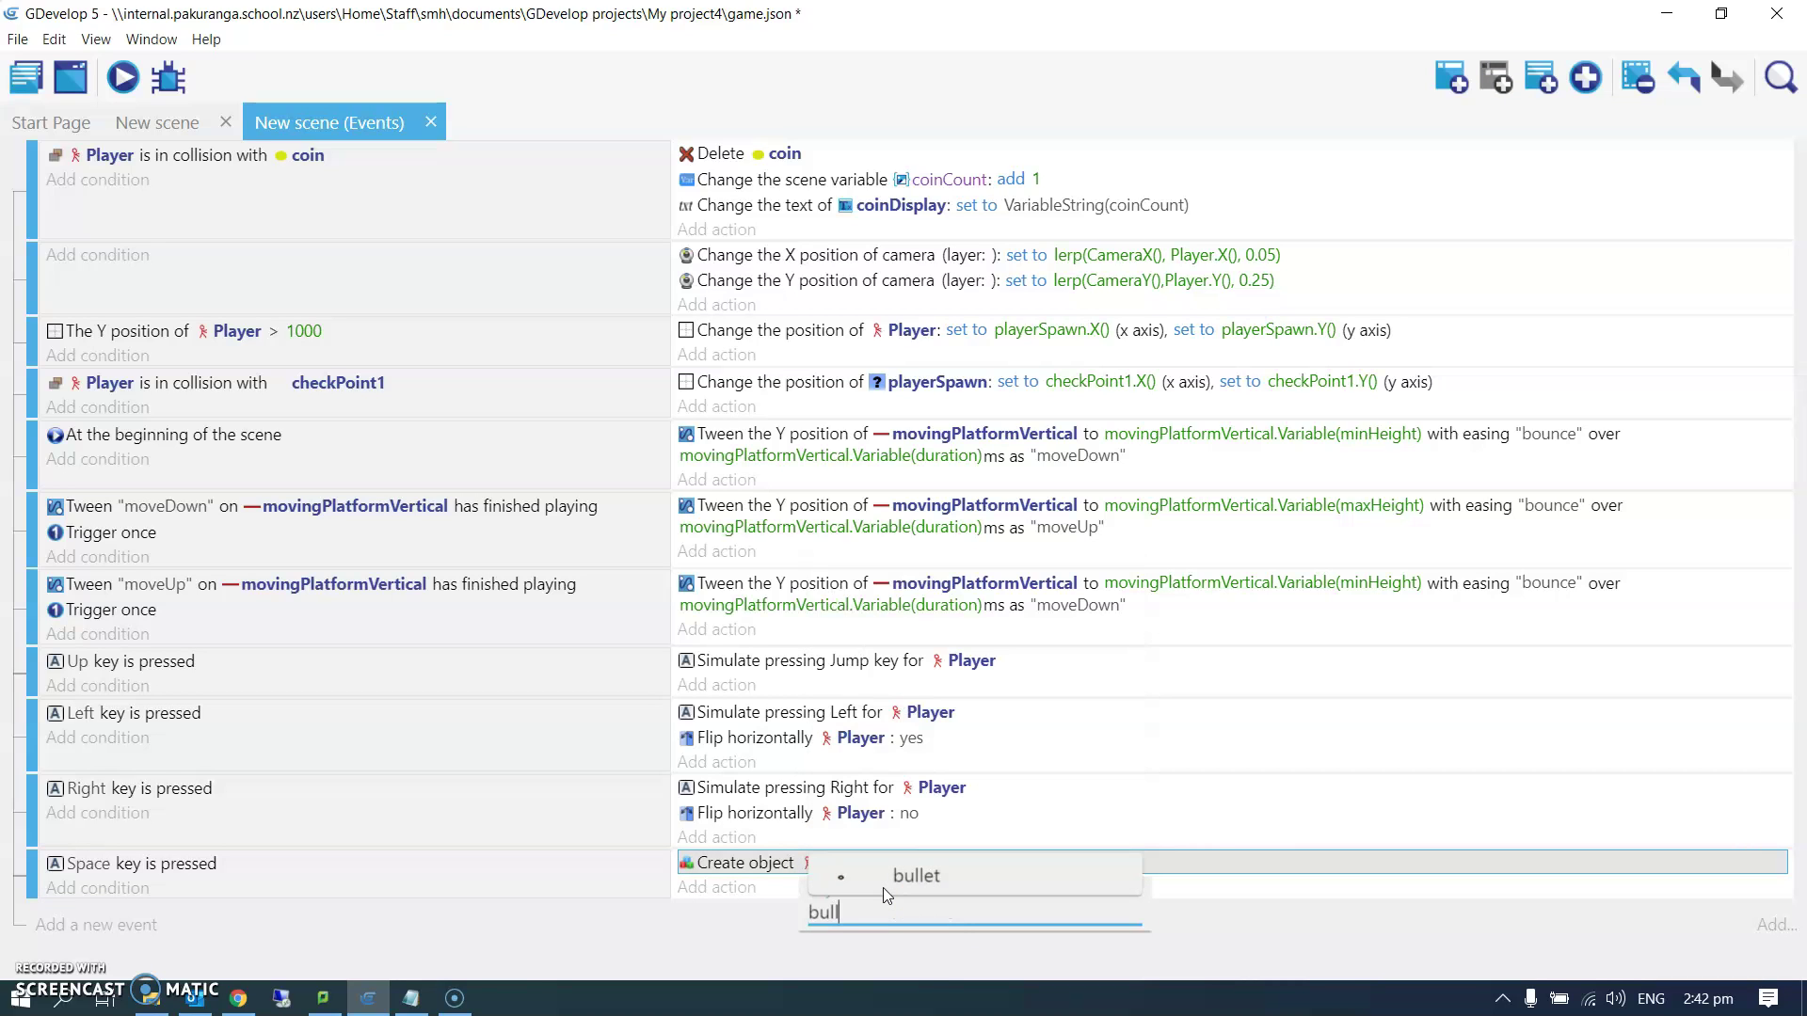
click(904, 876)
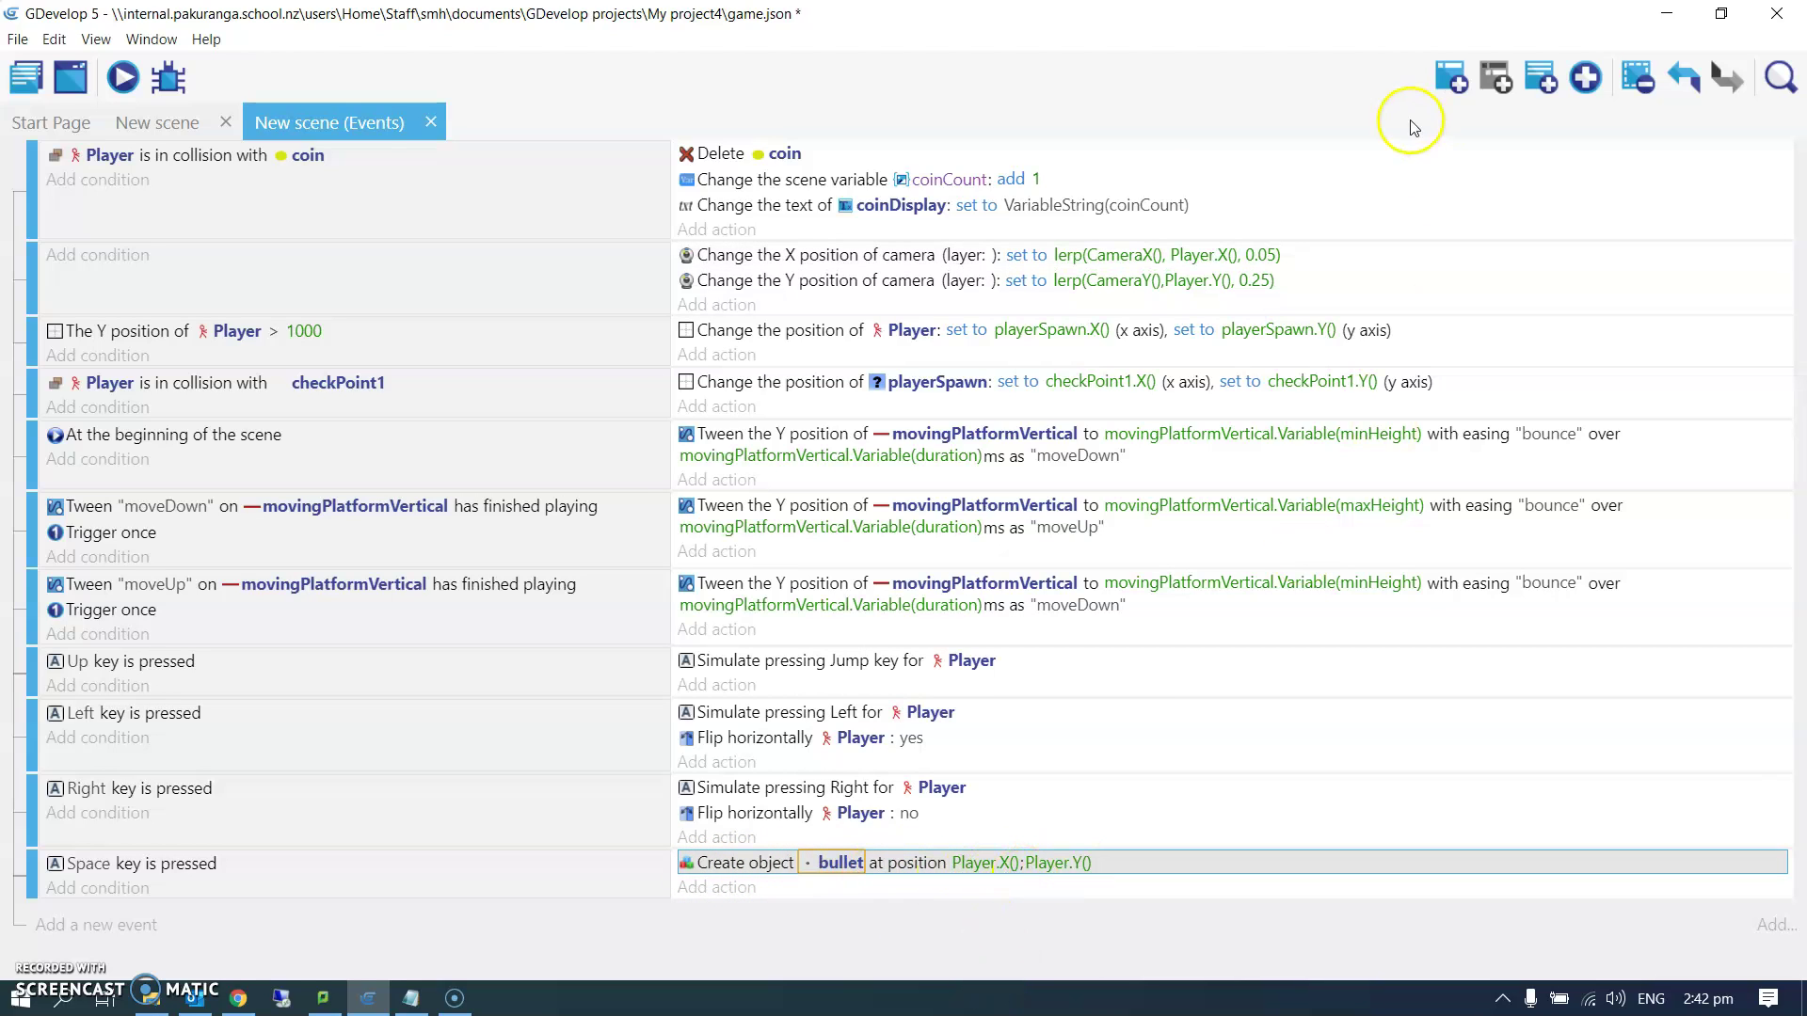
- Preview the scene and move left, jump and move right to test firing
click(121, 80)
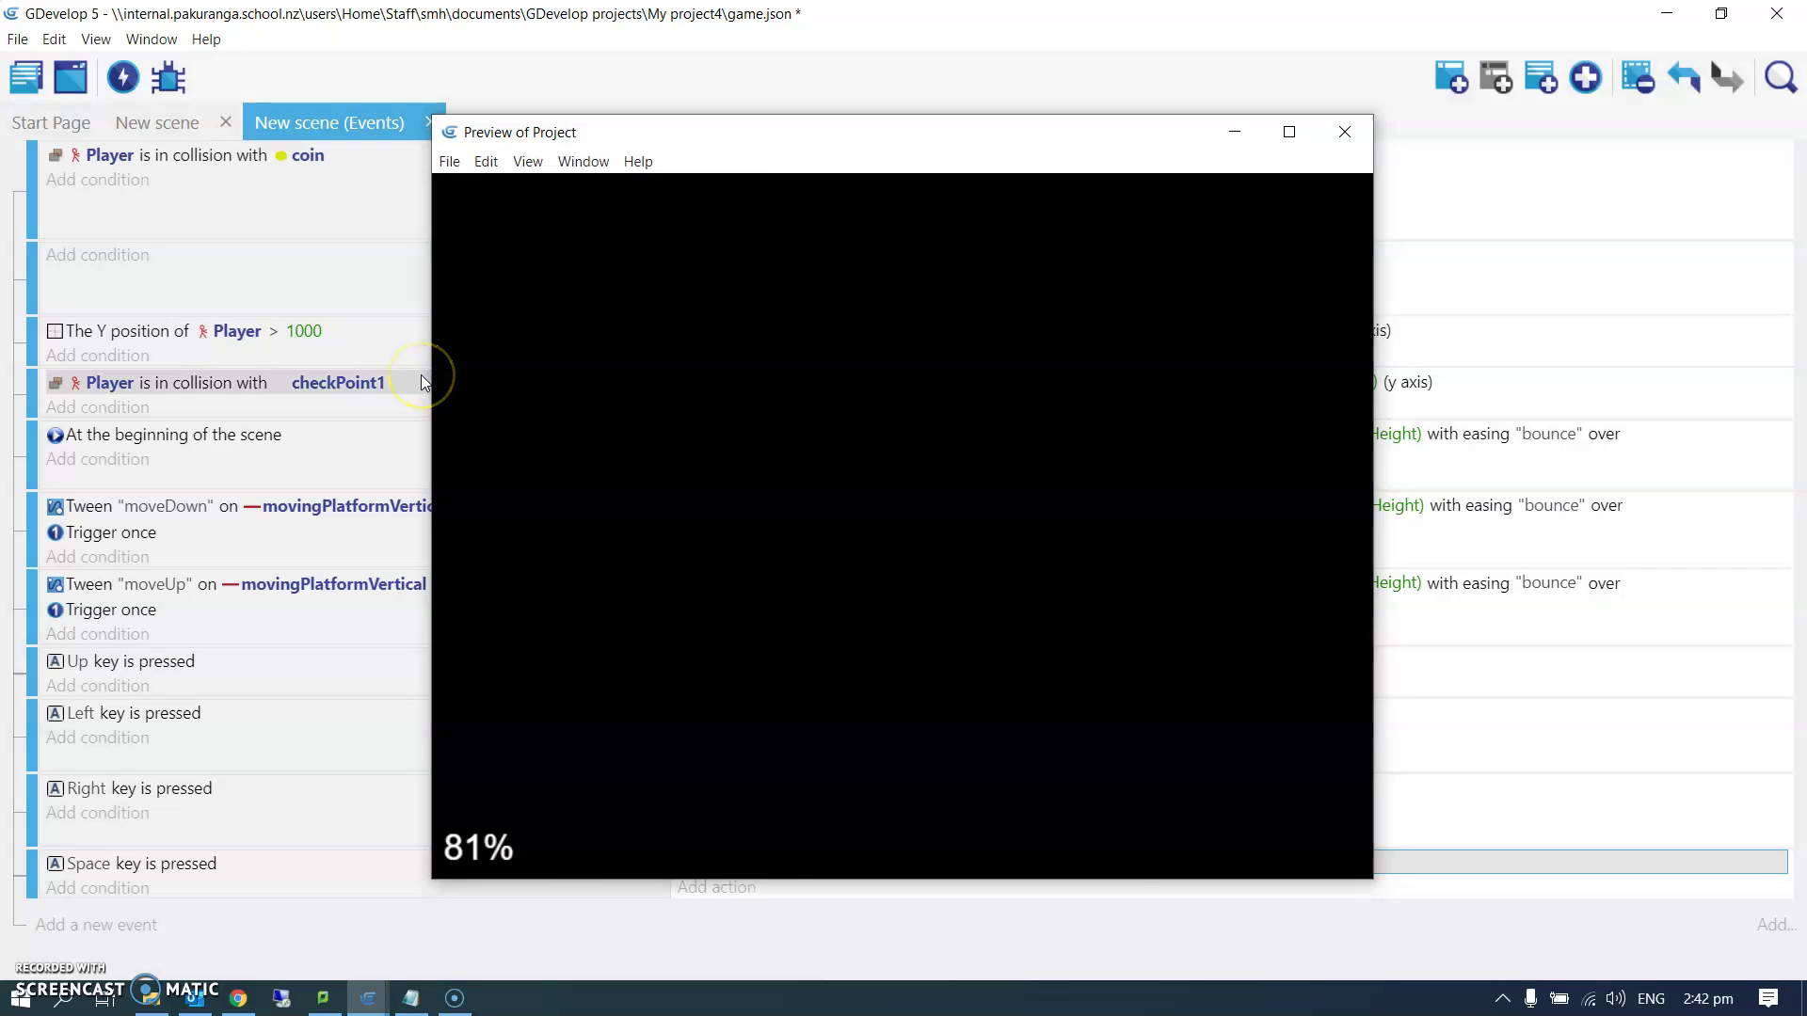
key(Left)
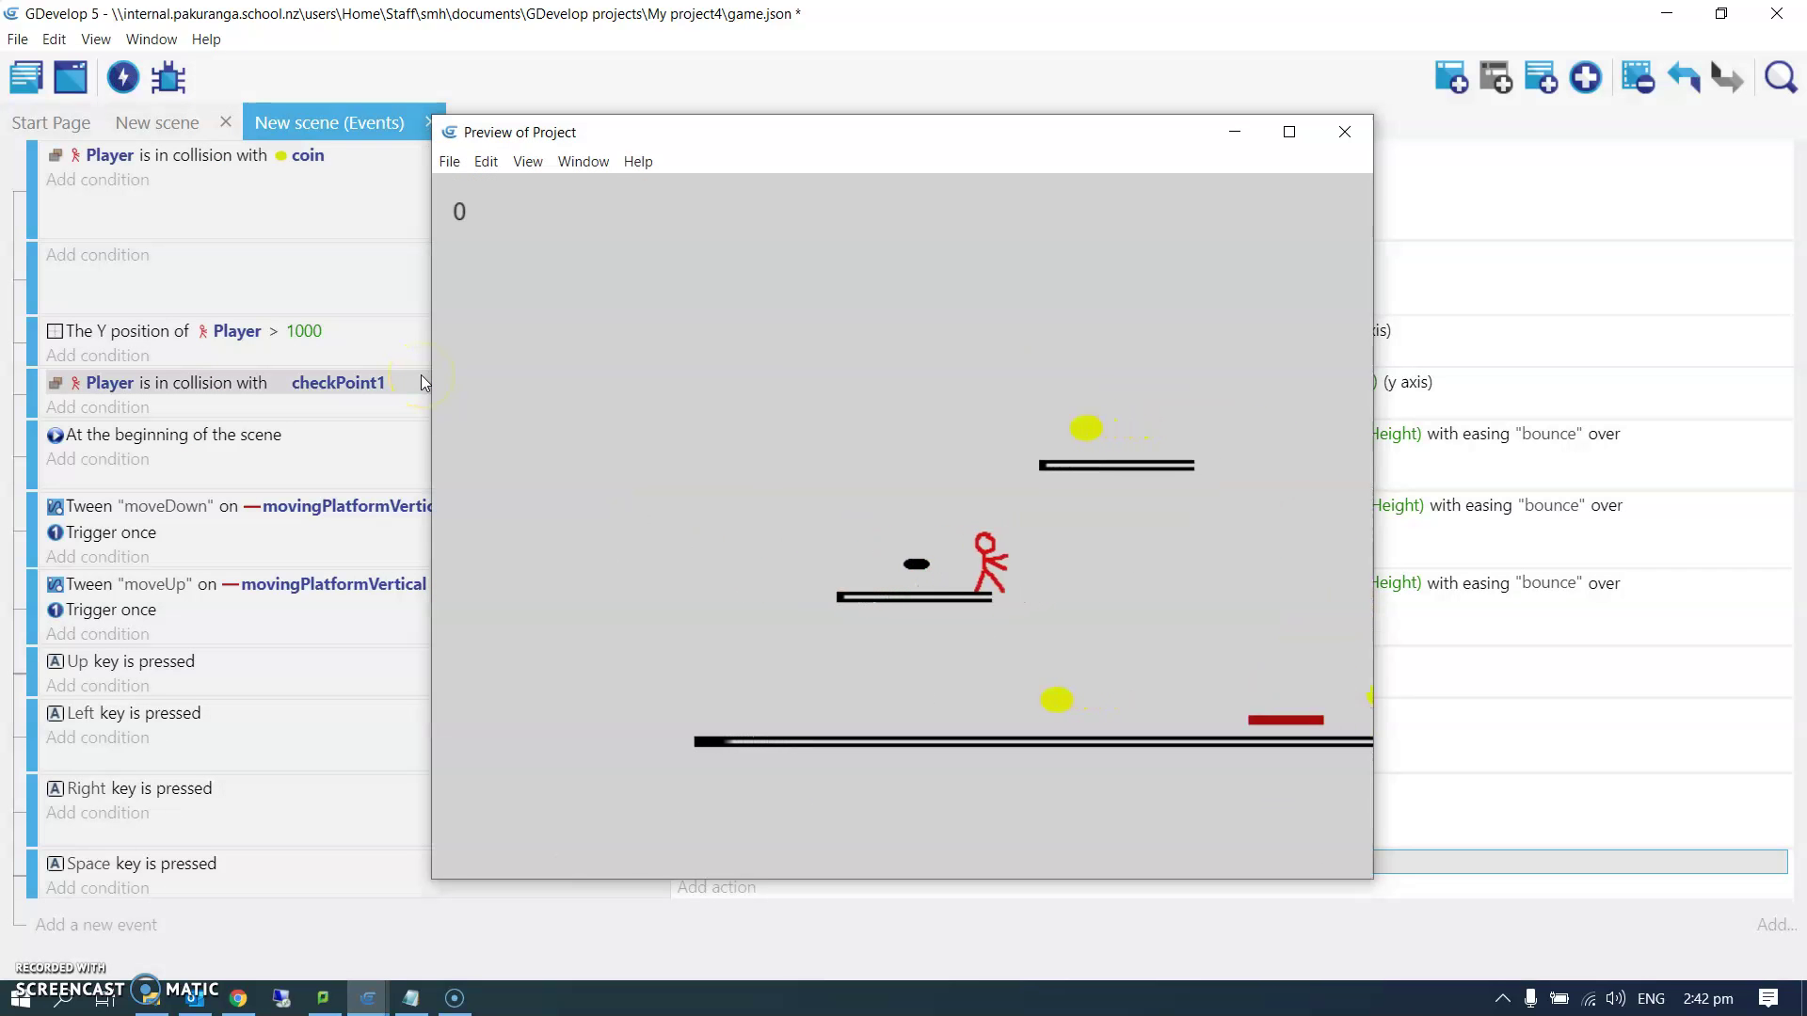
key(Up)
key(Right)
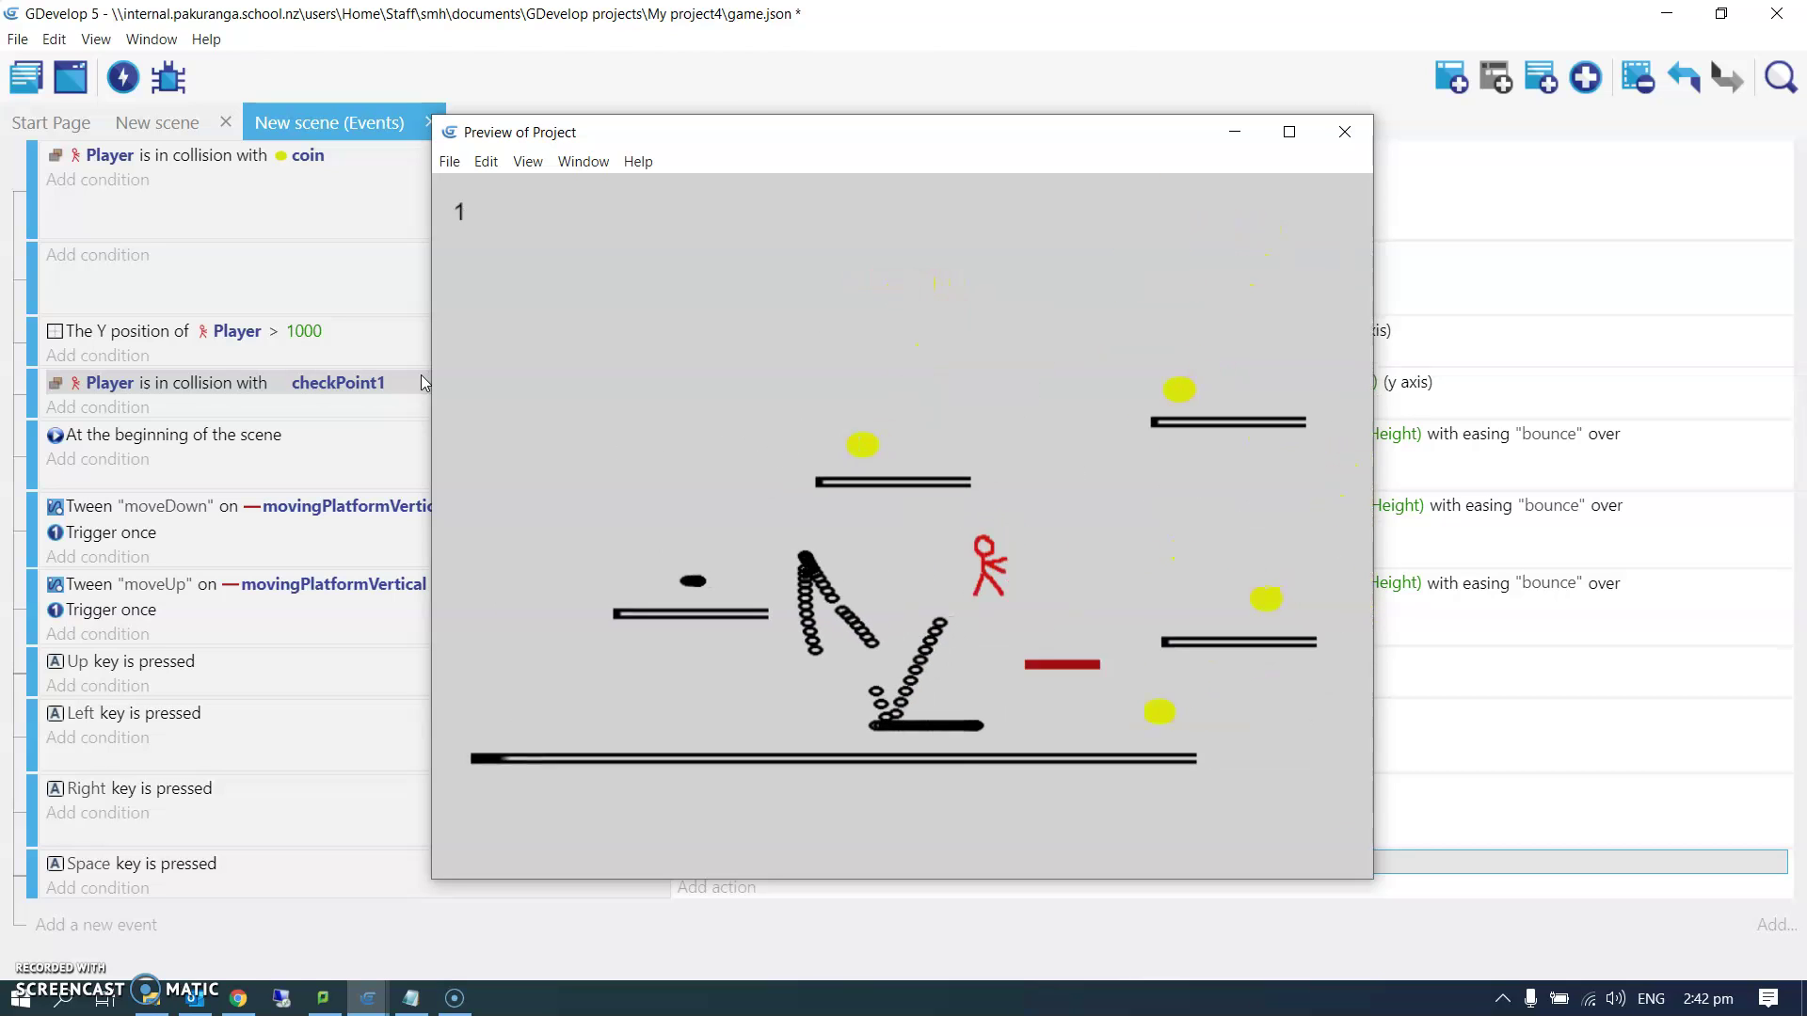
- Add a bullet action applying a permanent force of 400 p/s on X and 0 on Y
click(1344, 132)
click(735, 890)
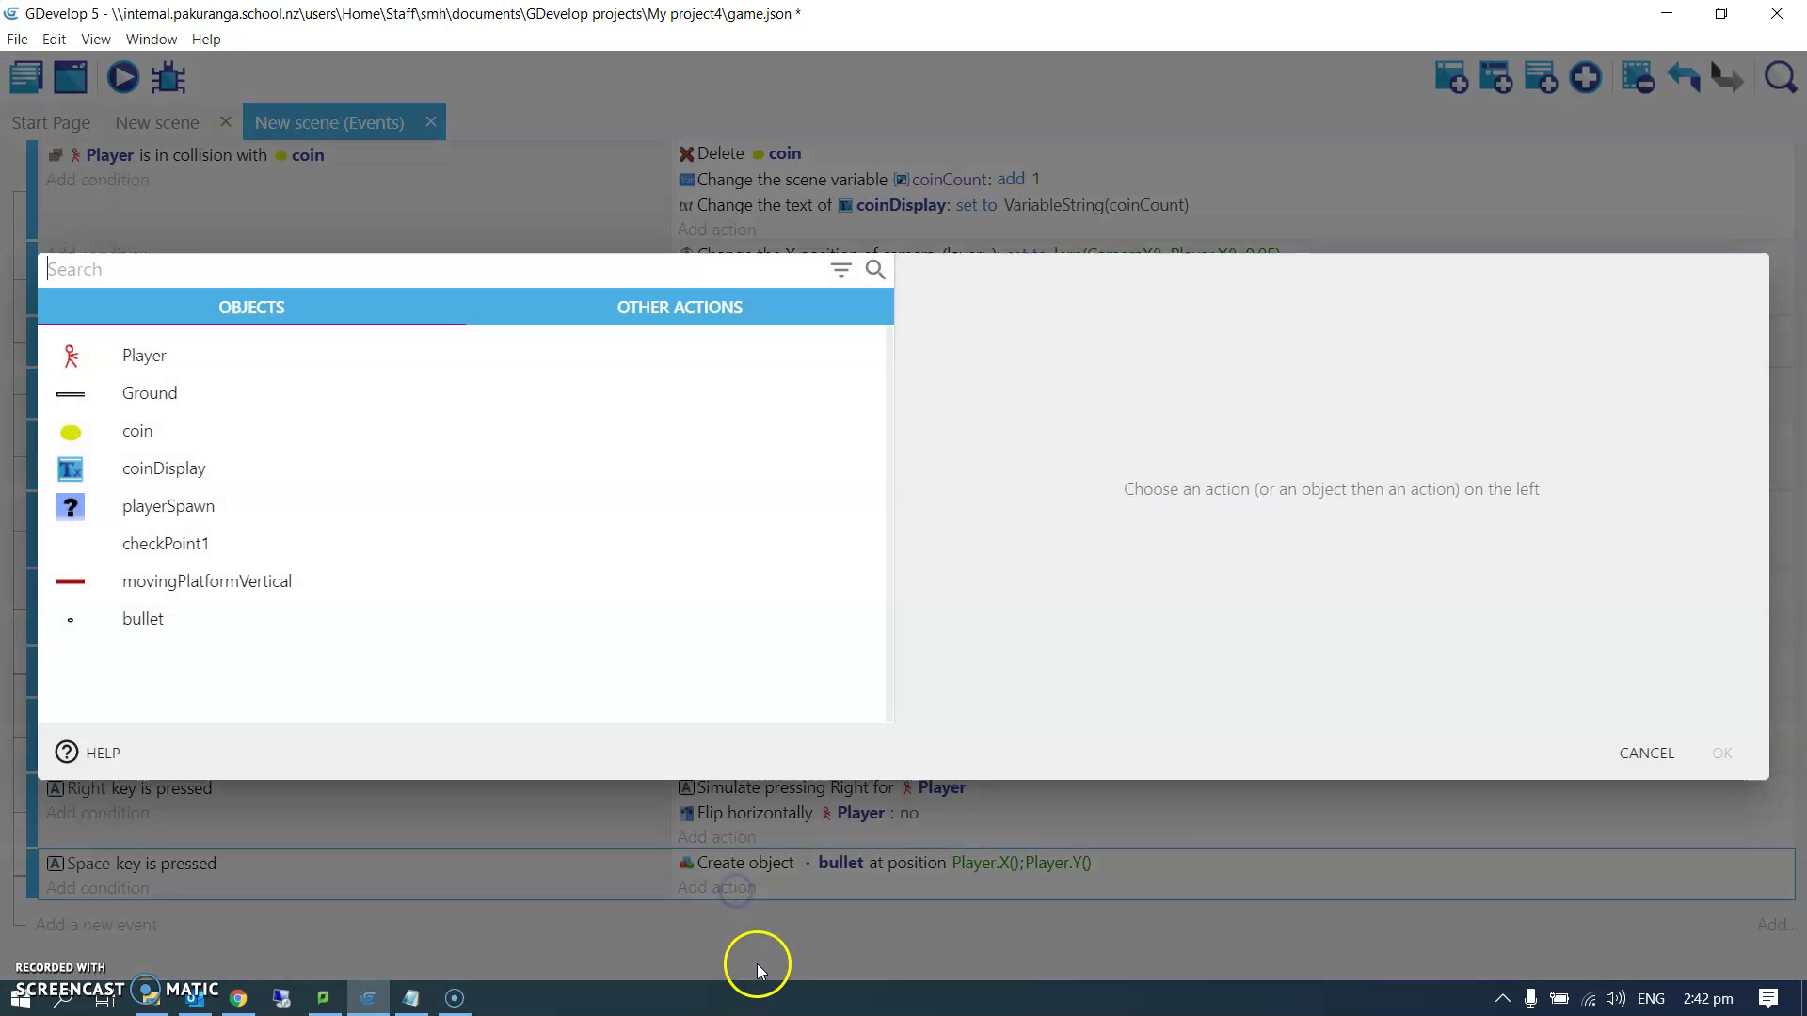
click(142, 619)
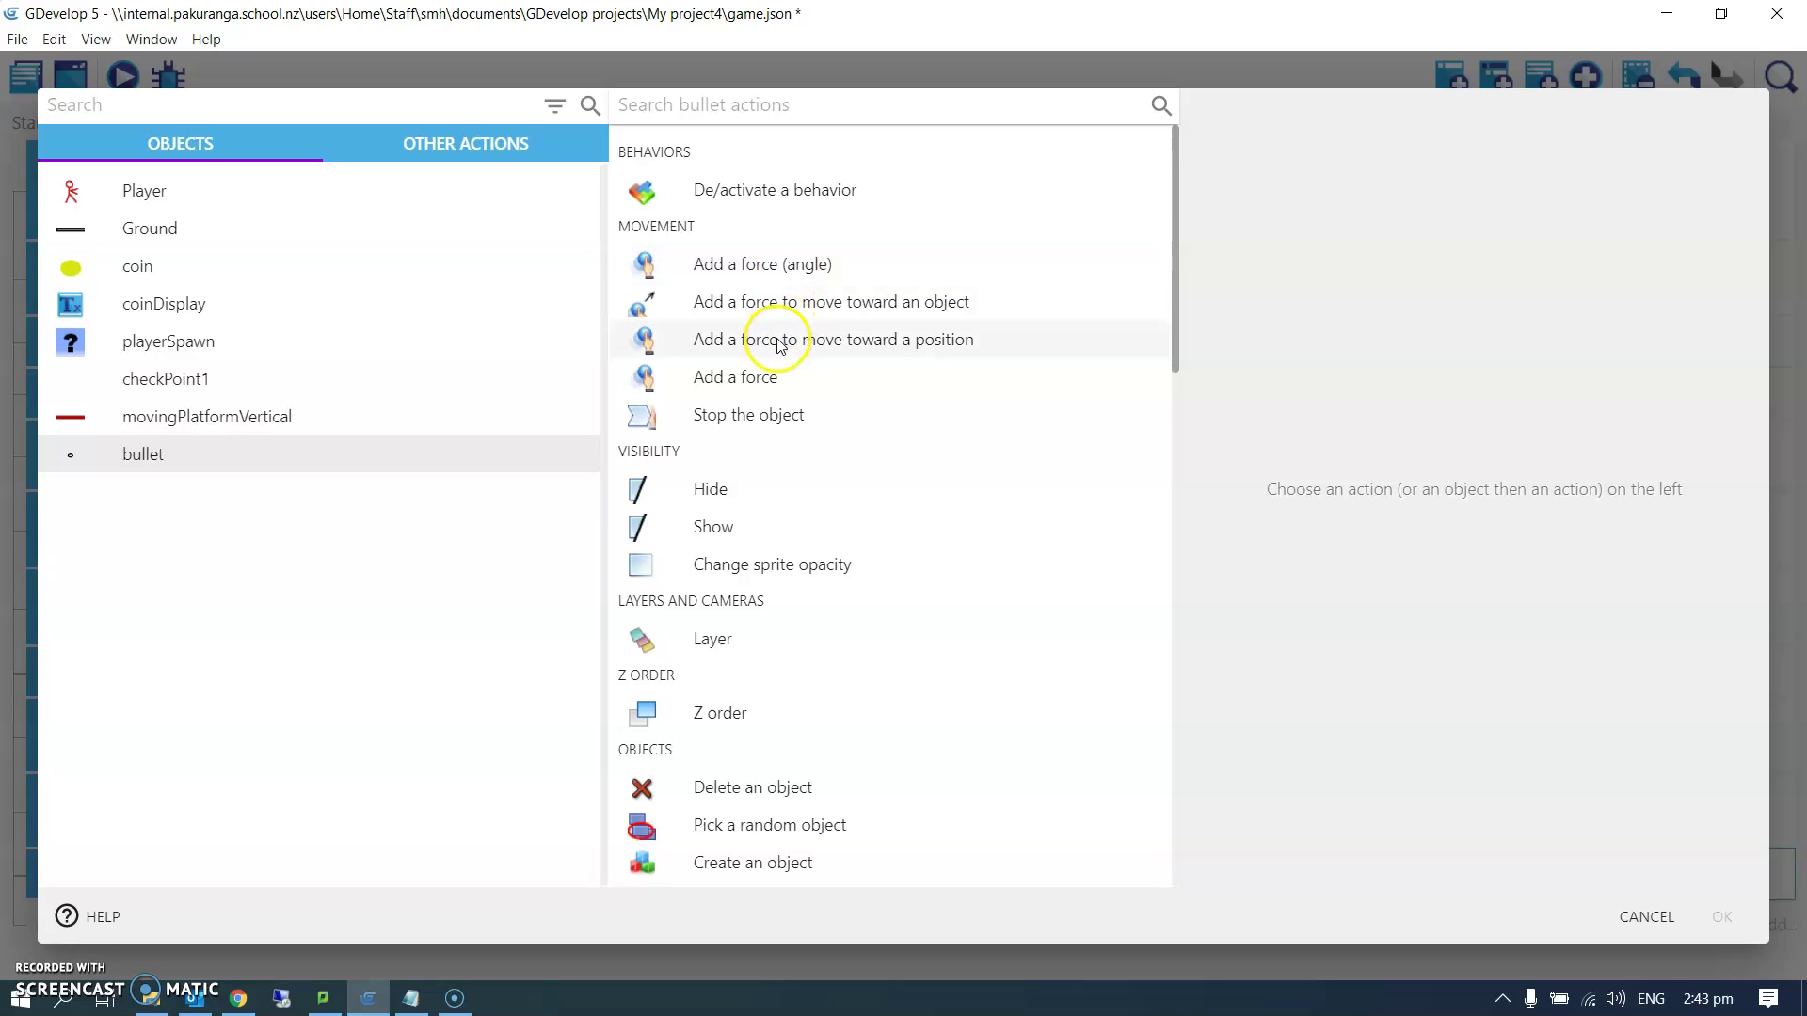
click(789, 268)
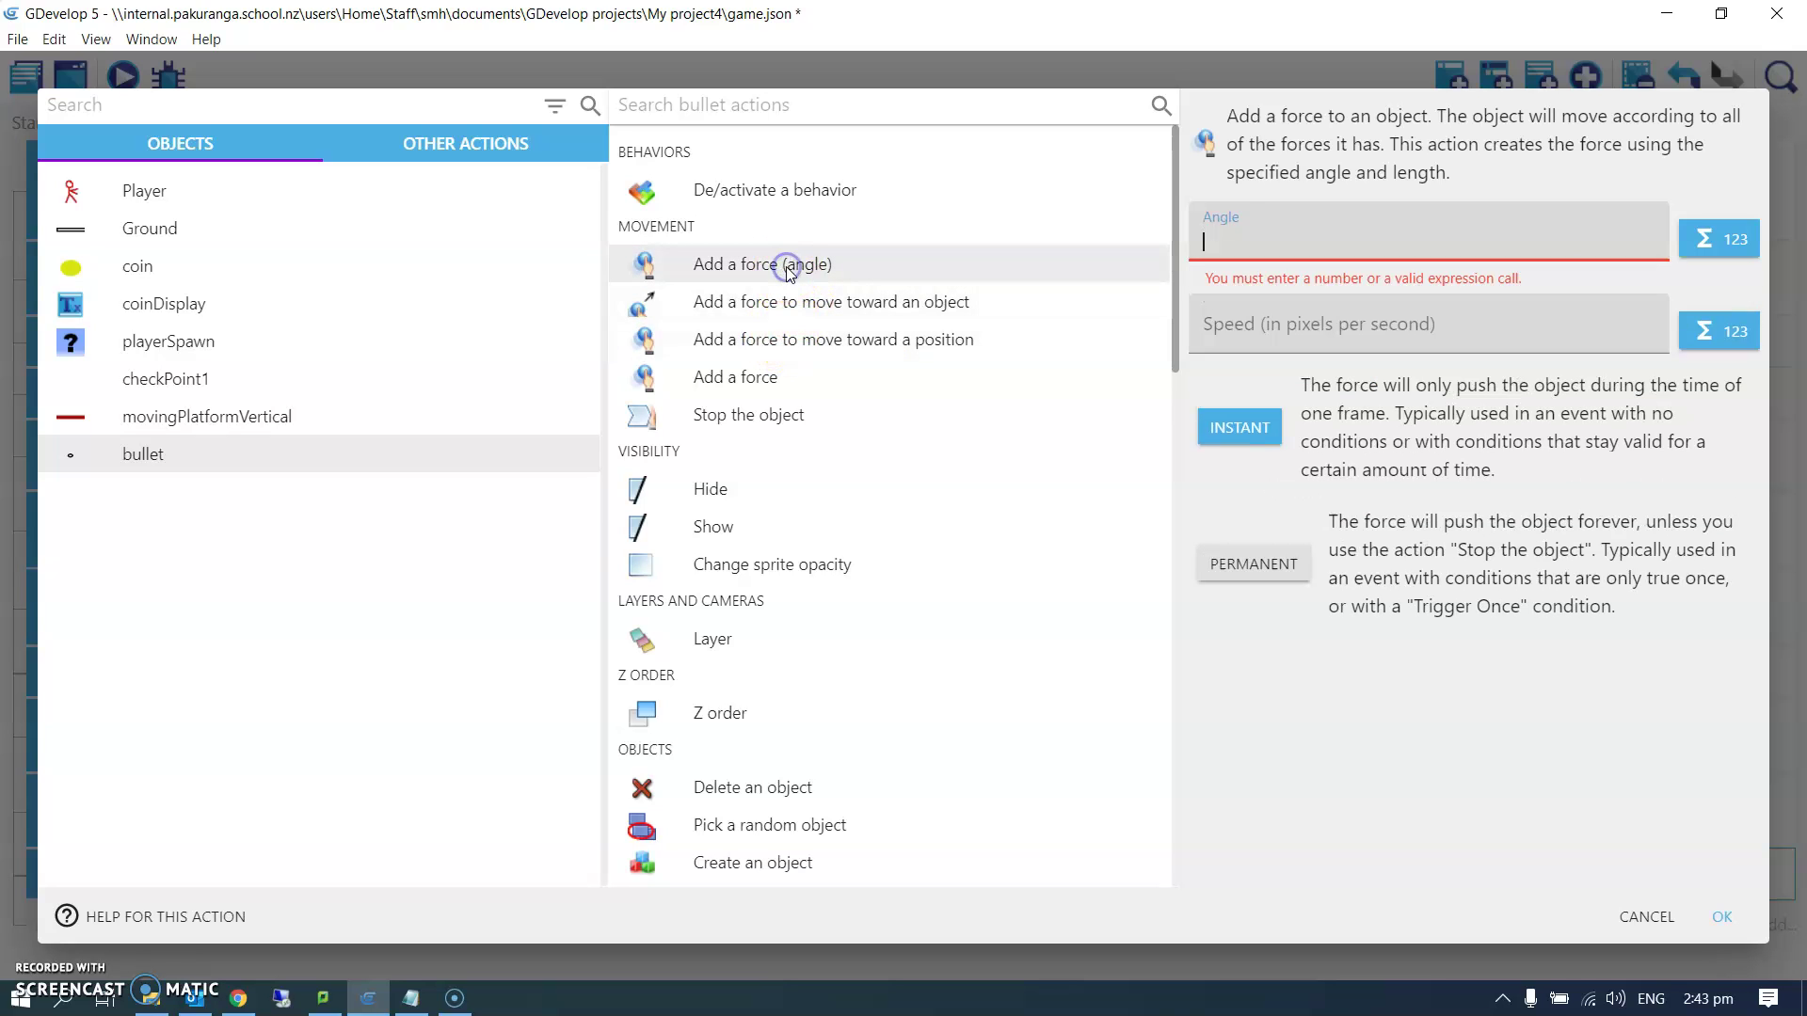
click(758, 377)
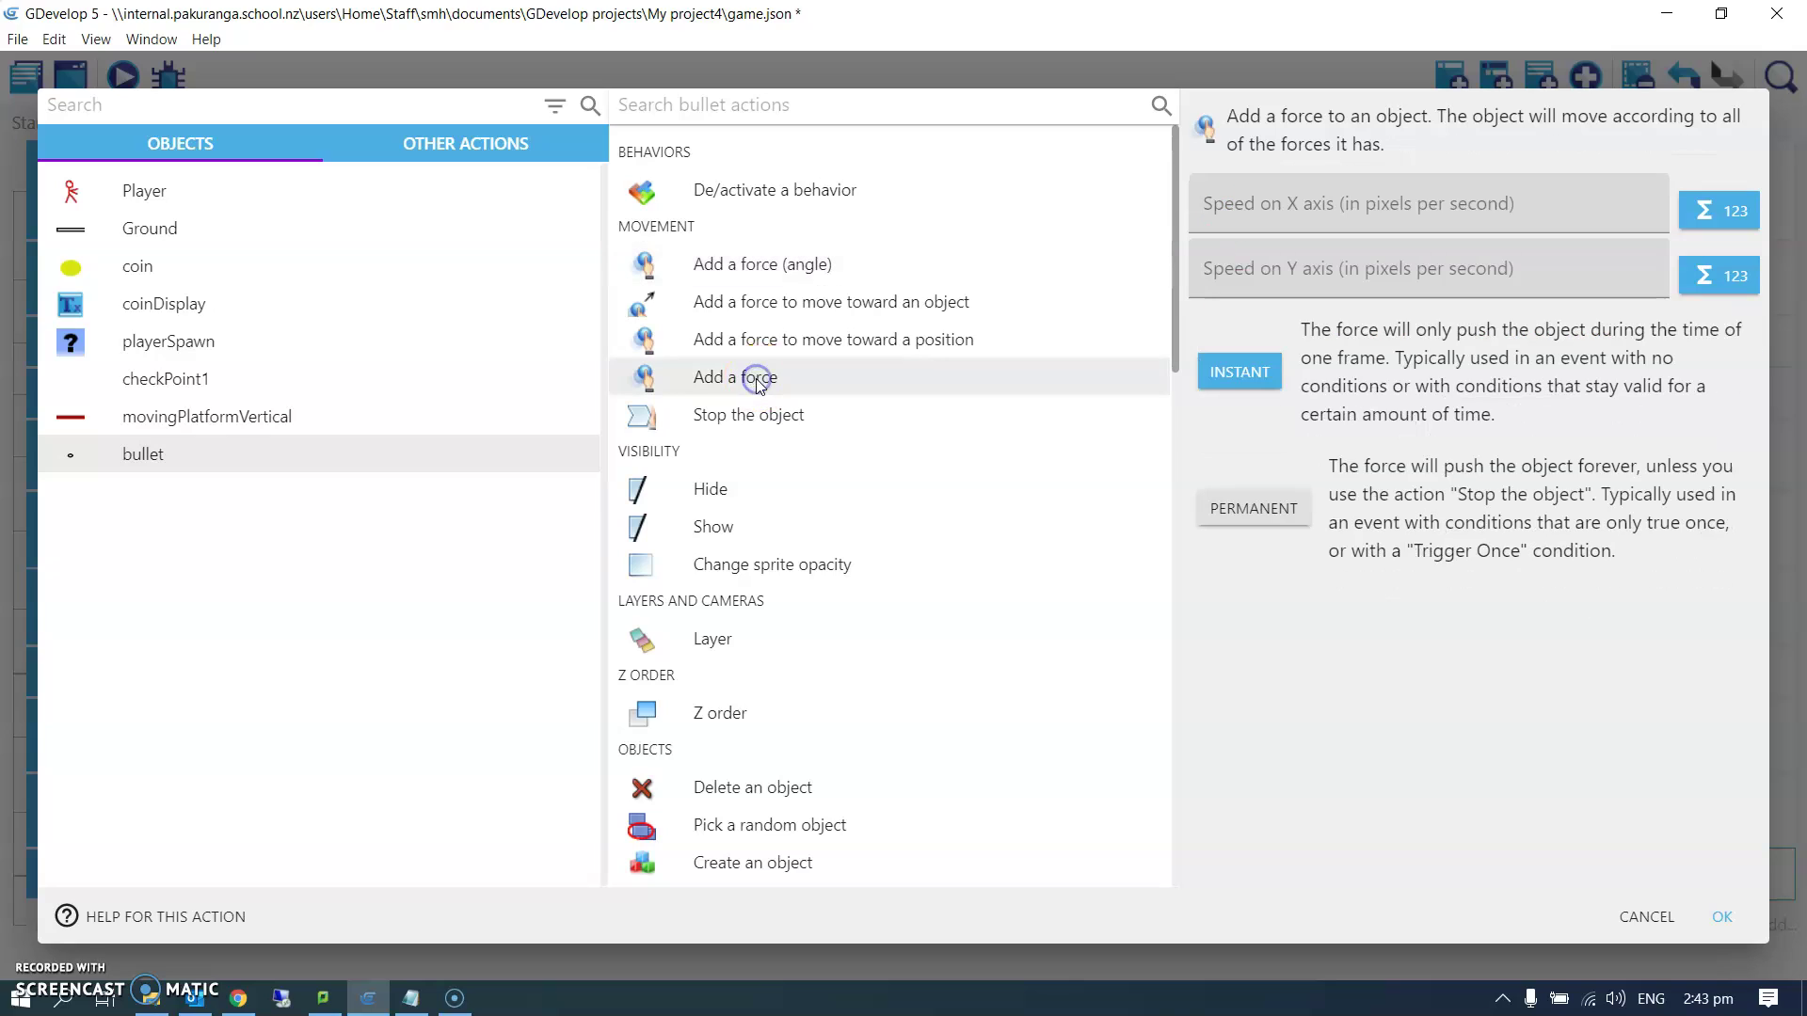
click(1324, 205)
text(400)
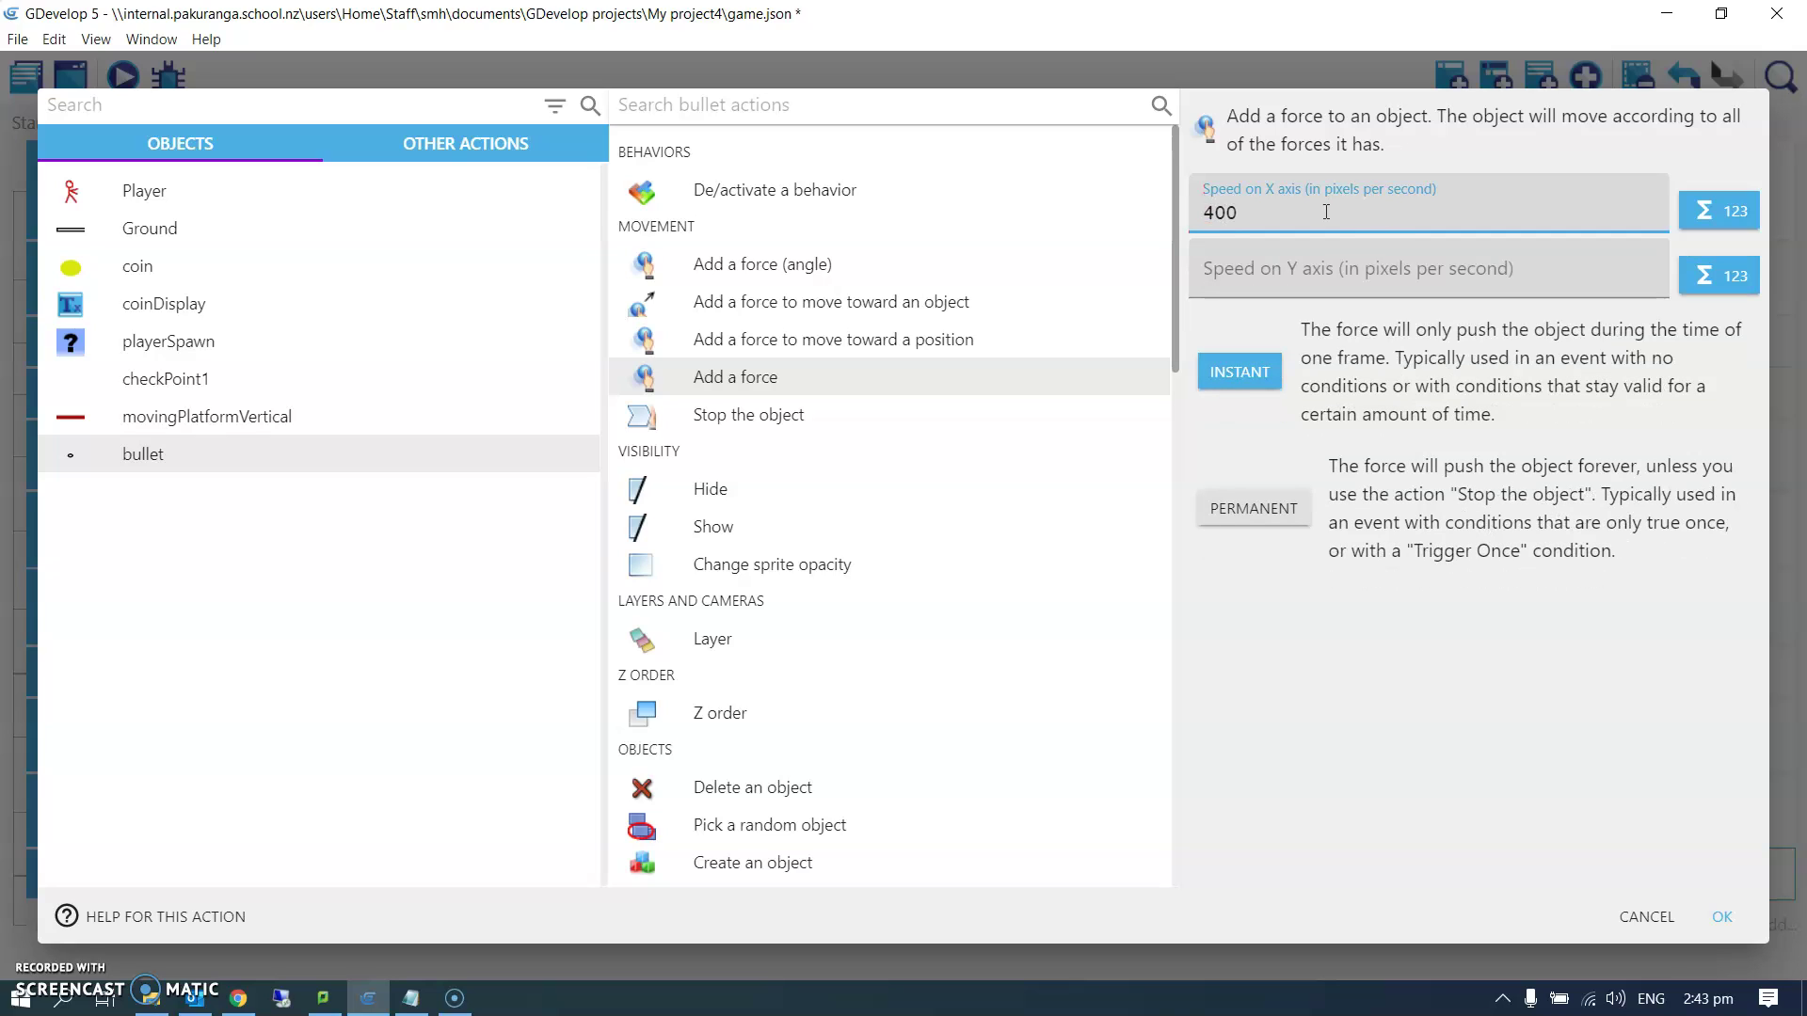
click(1349, 276)
text(0)
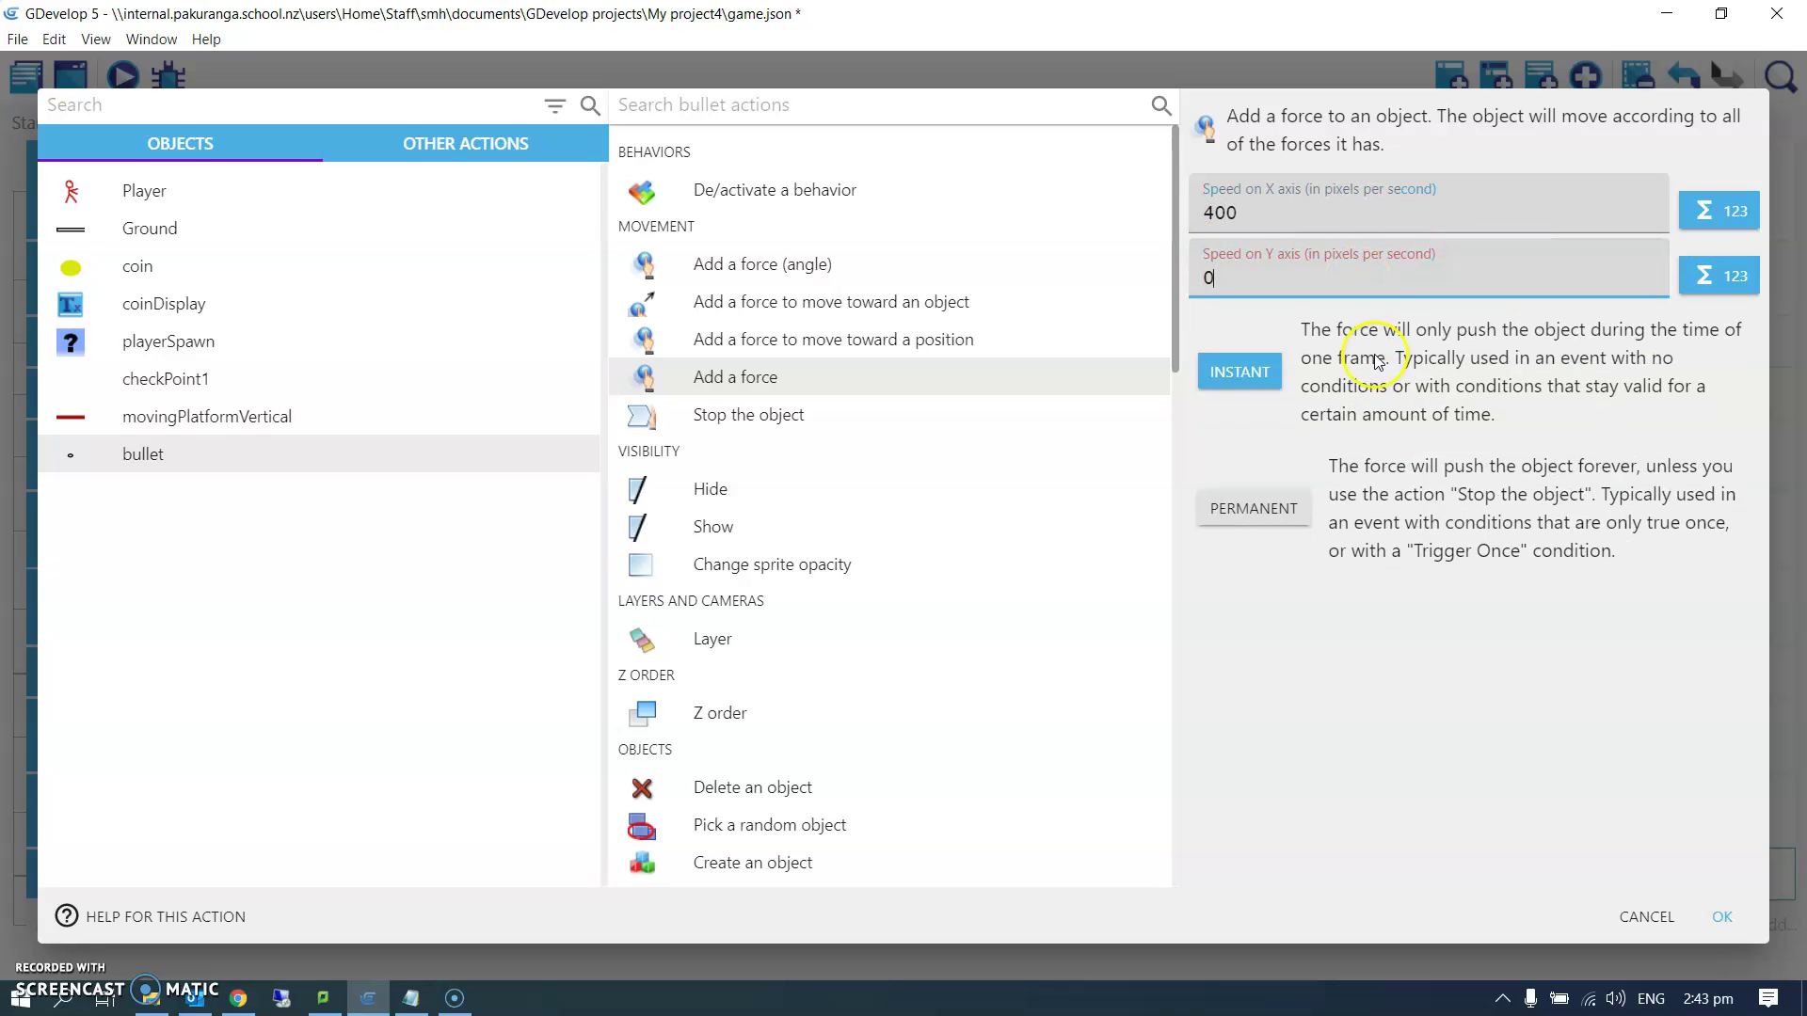
click(1255, 508)
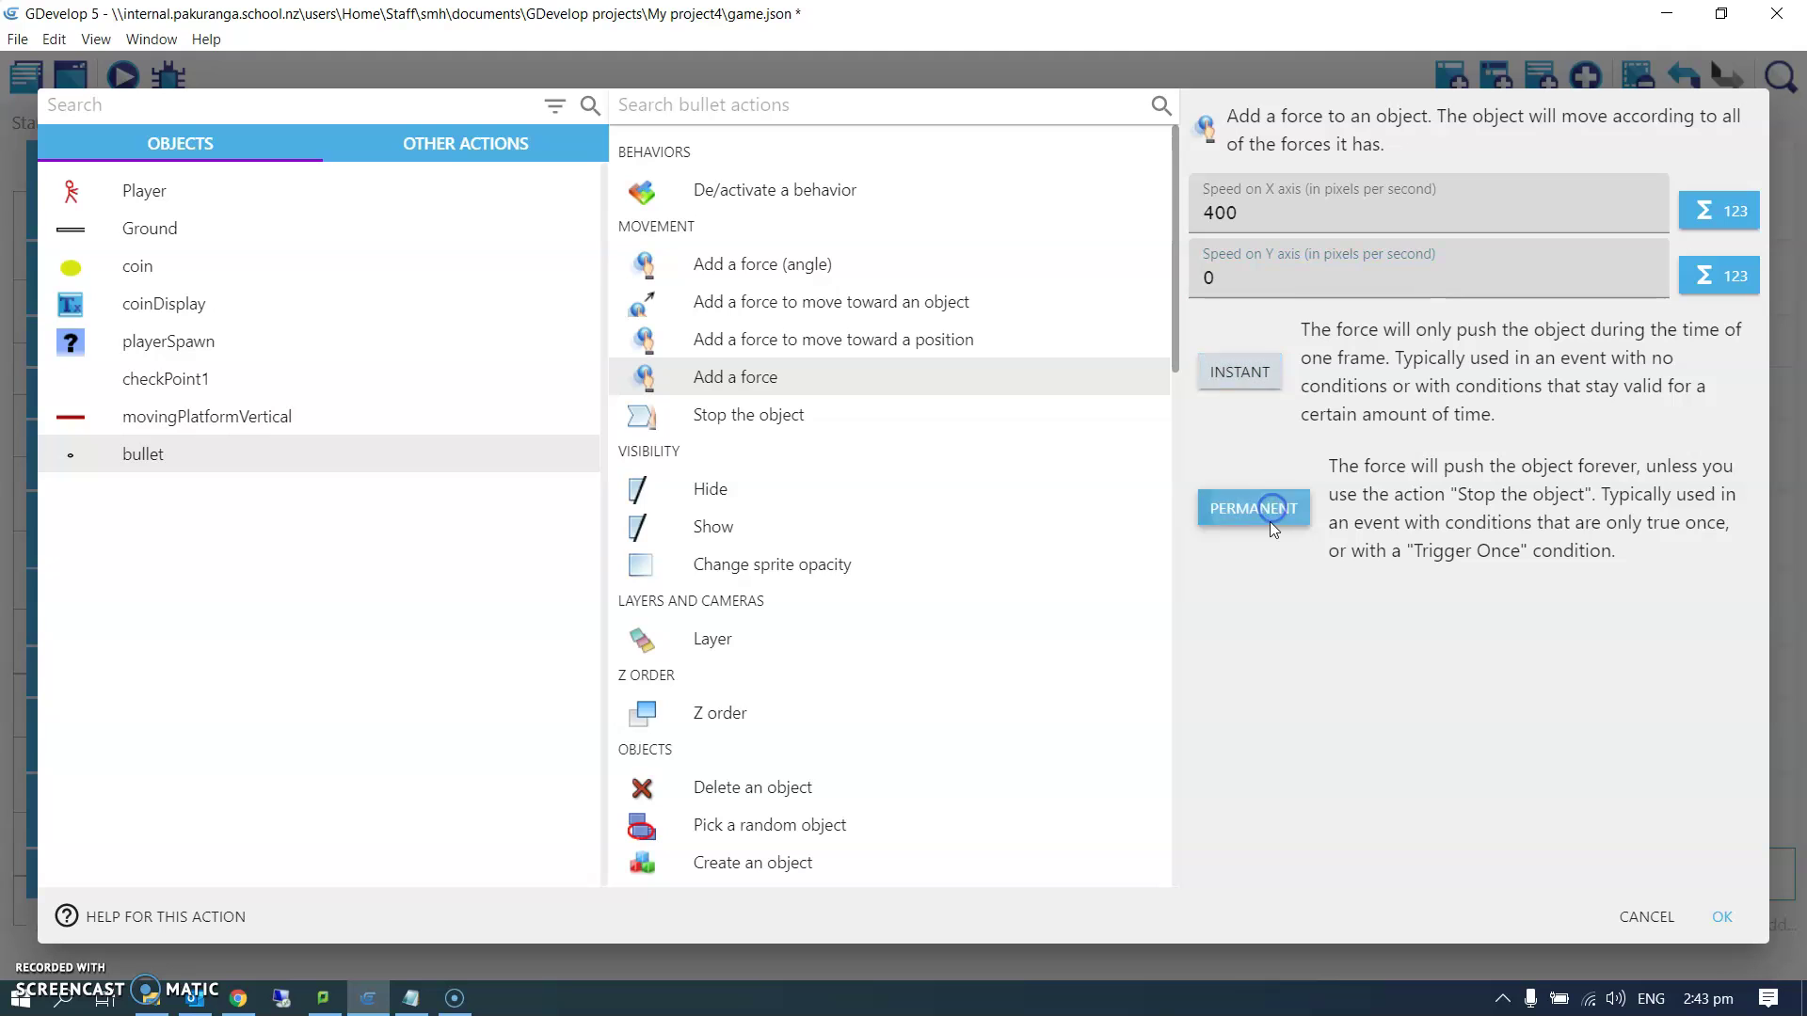
click(1704, 915)
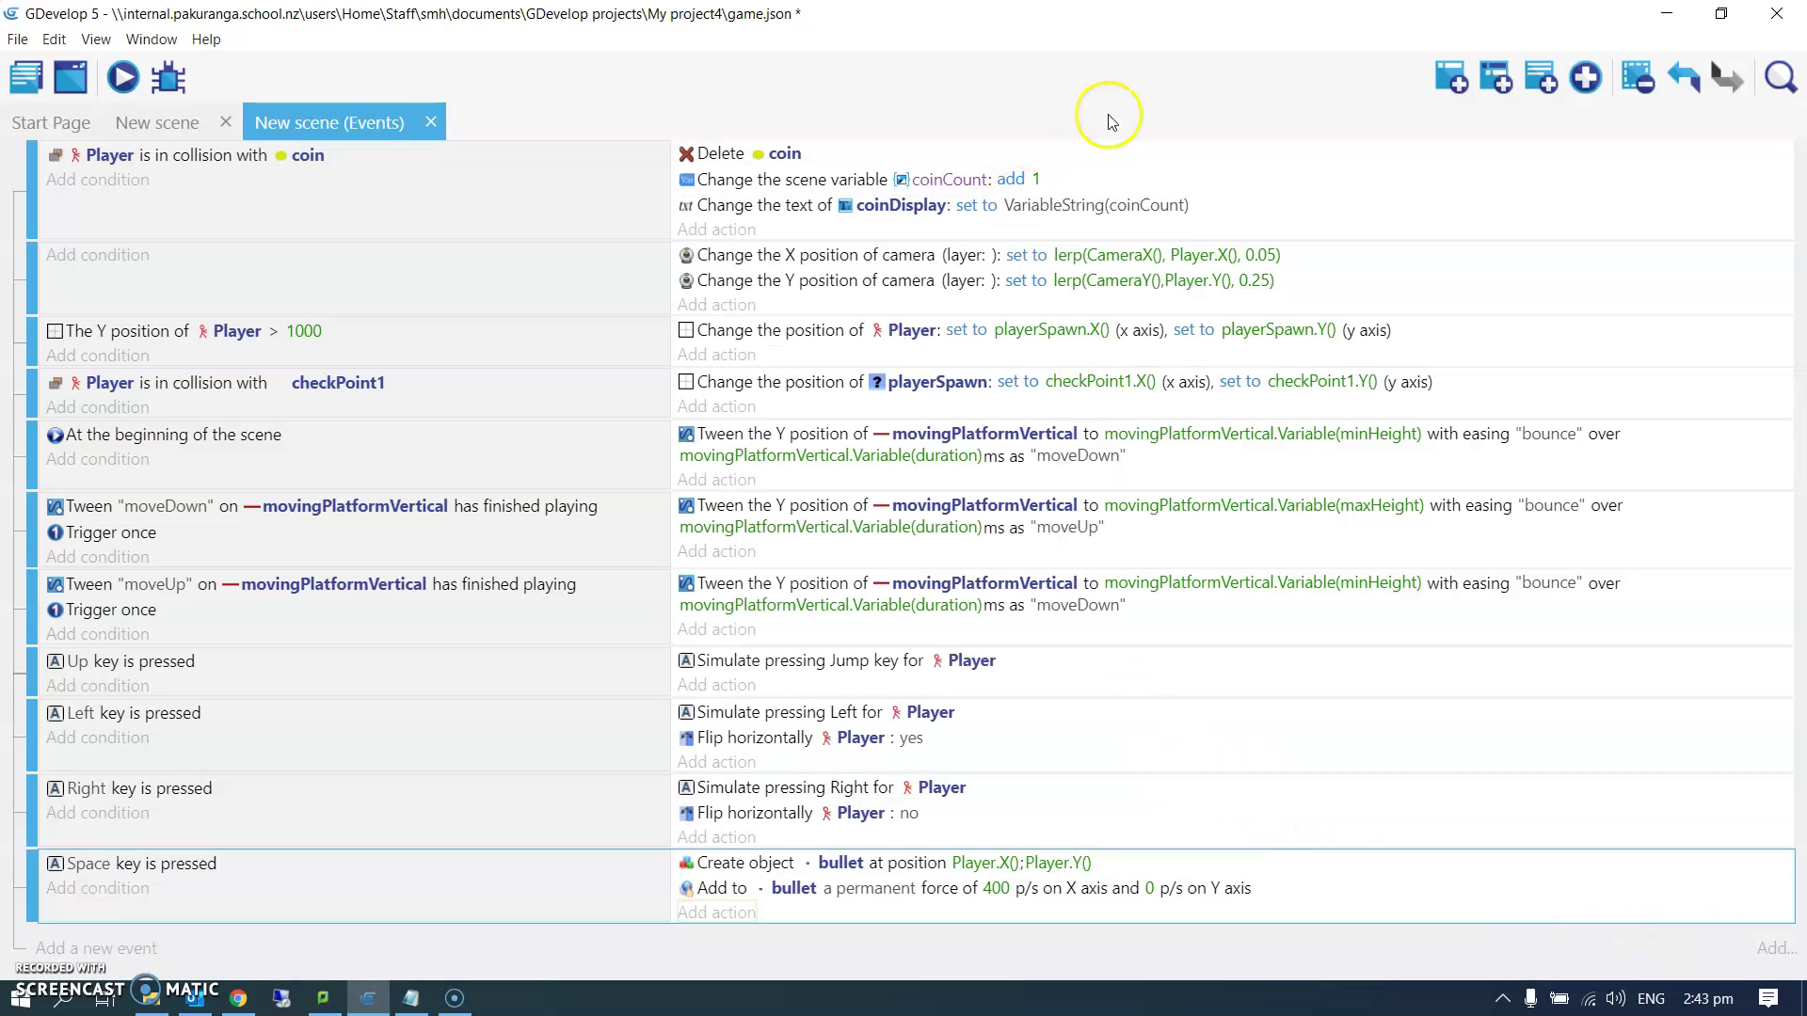
click(124, 79)
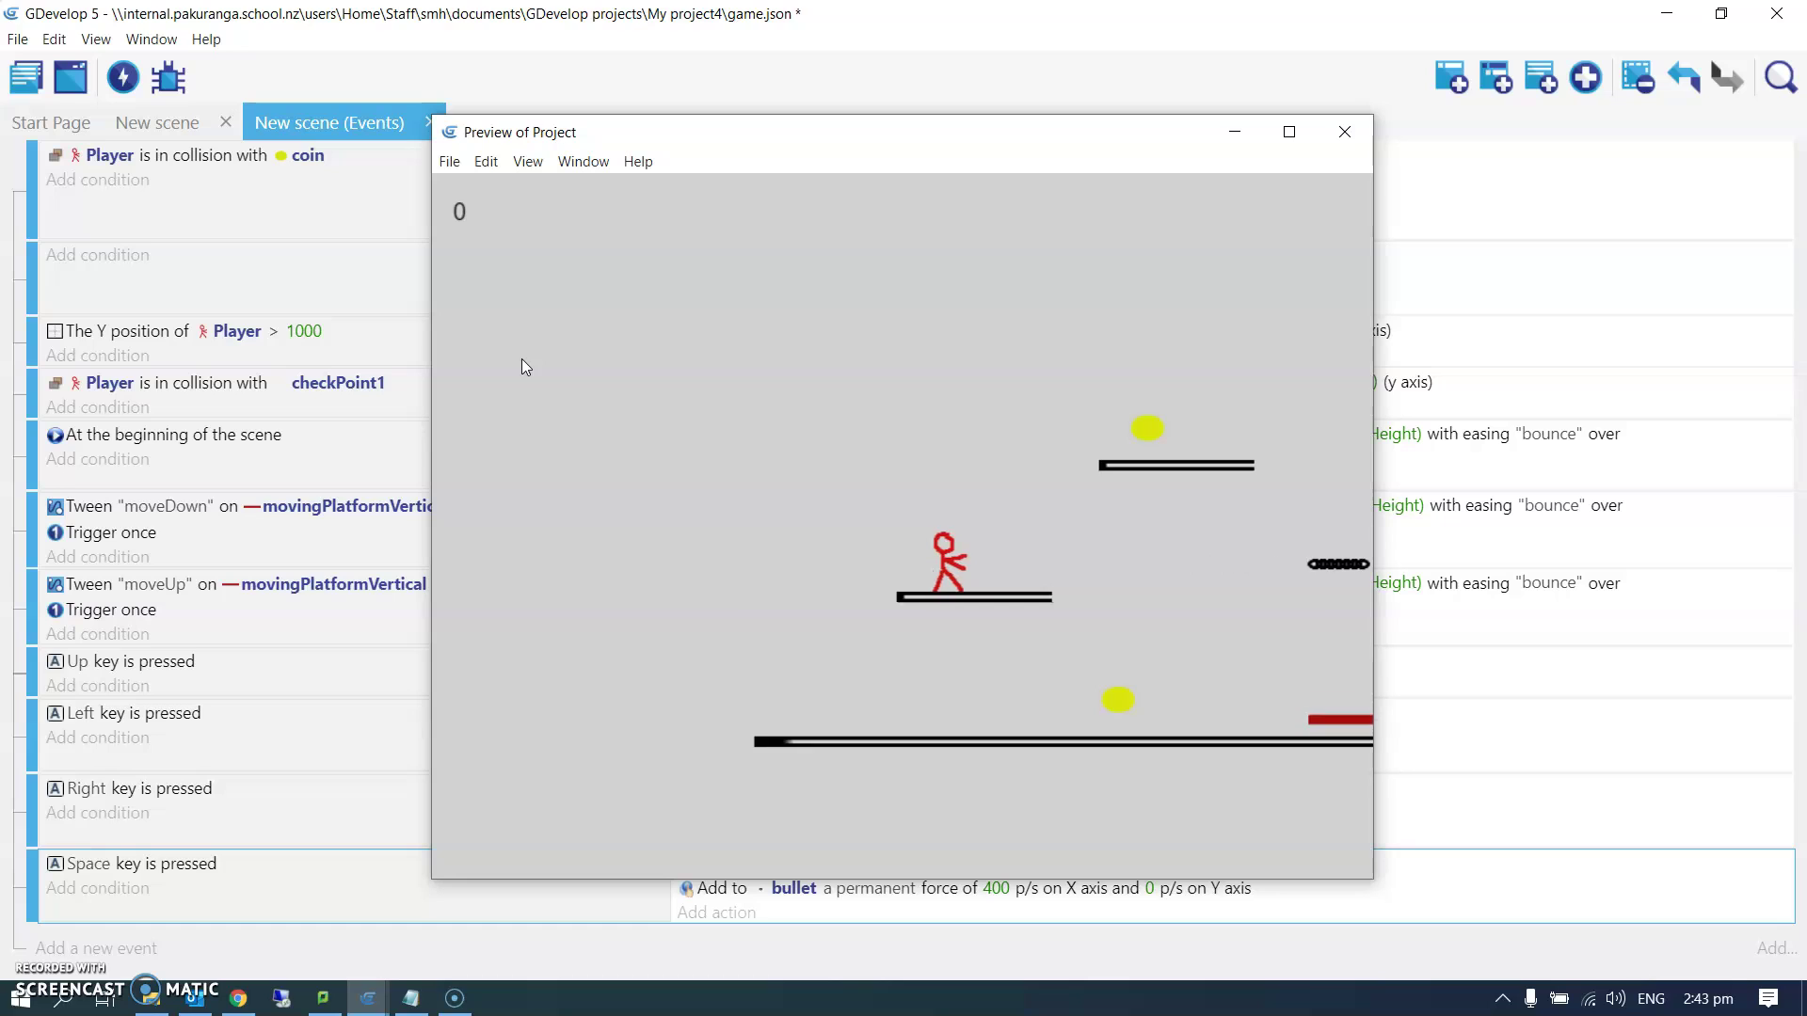
key(Left)
key(Right)
key(space)
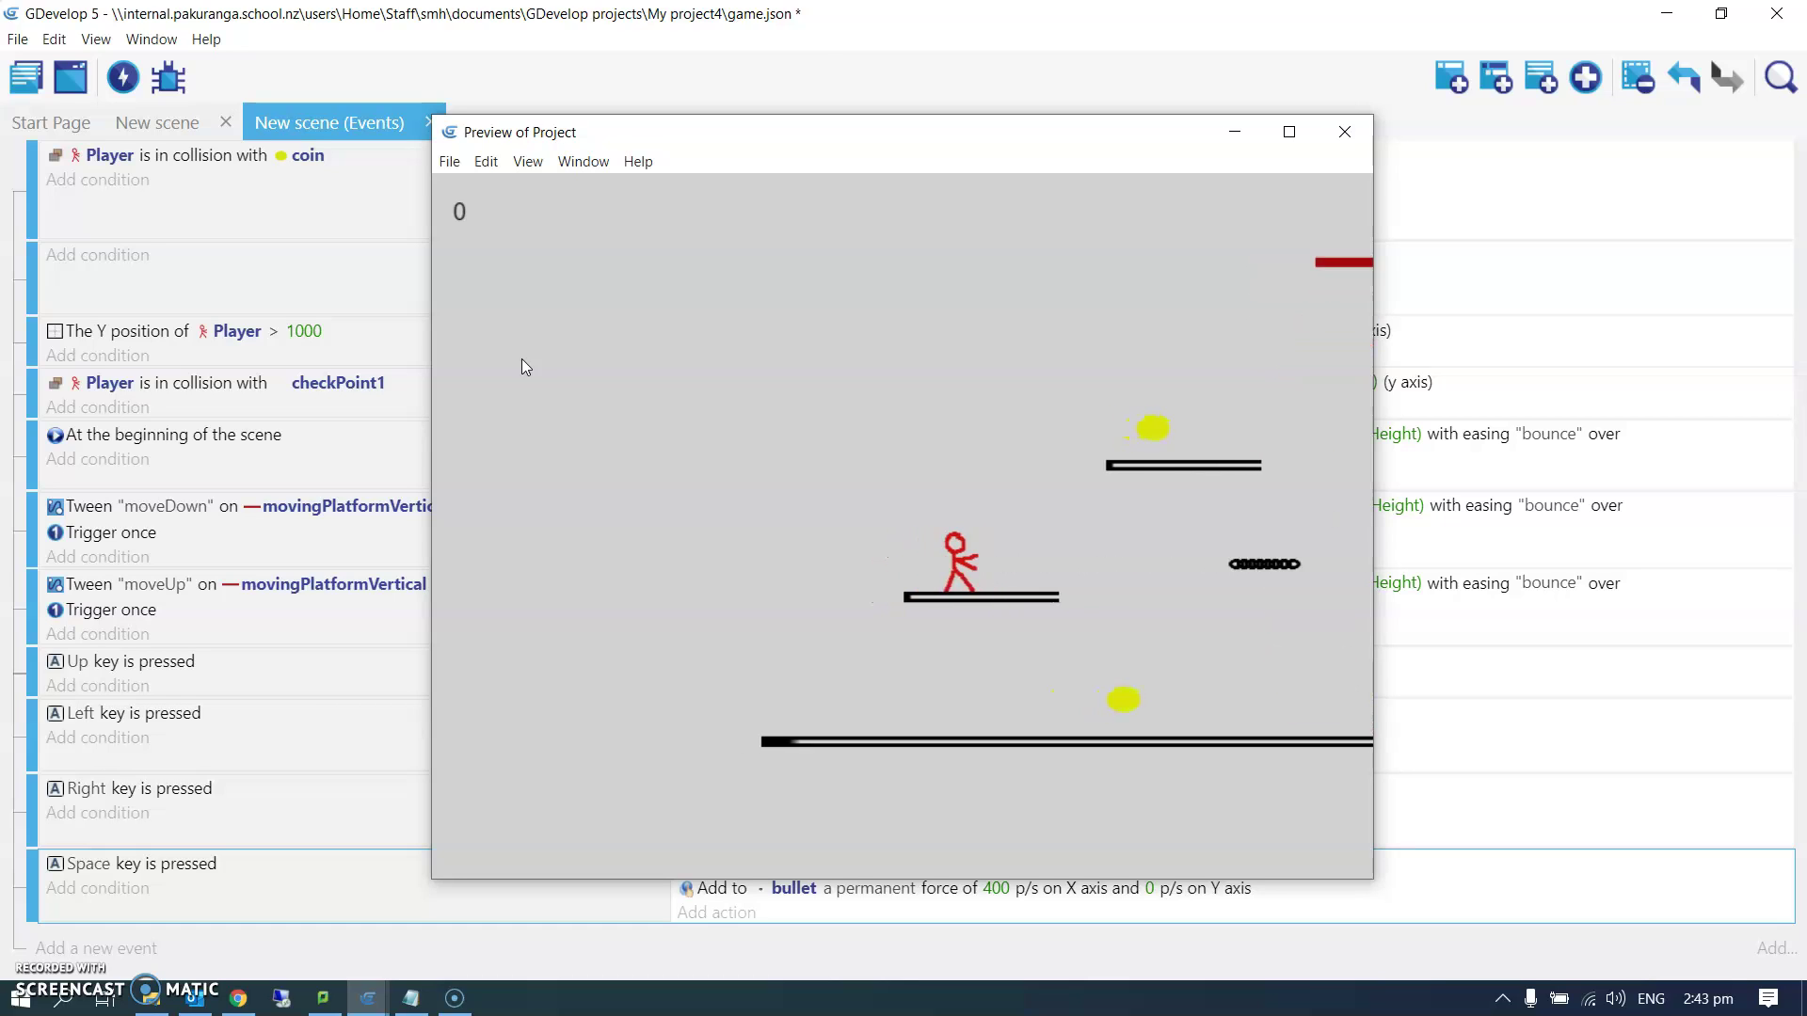
key(Left)
key(Right)
key(space)
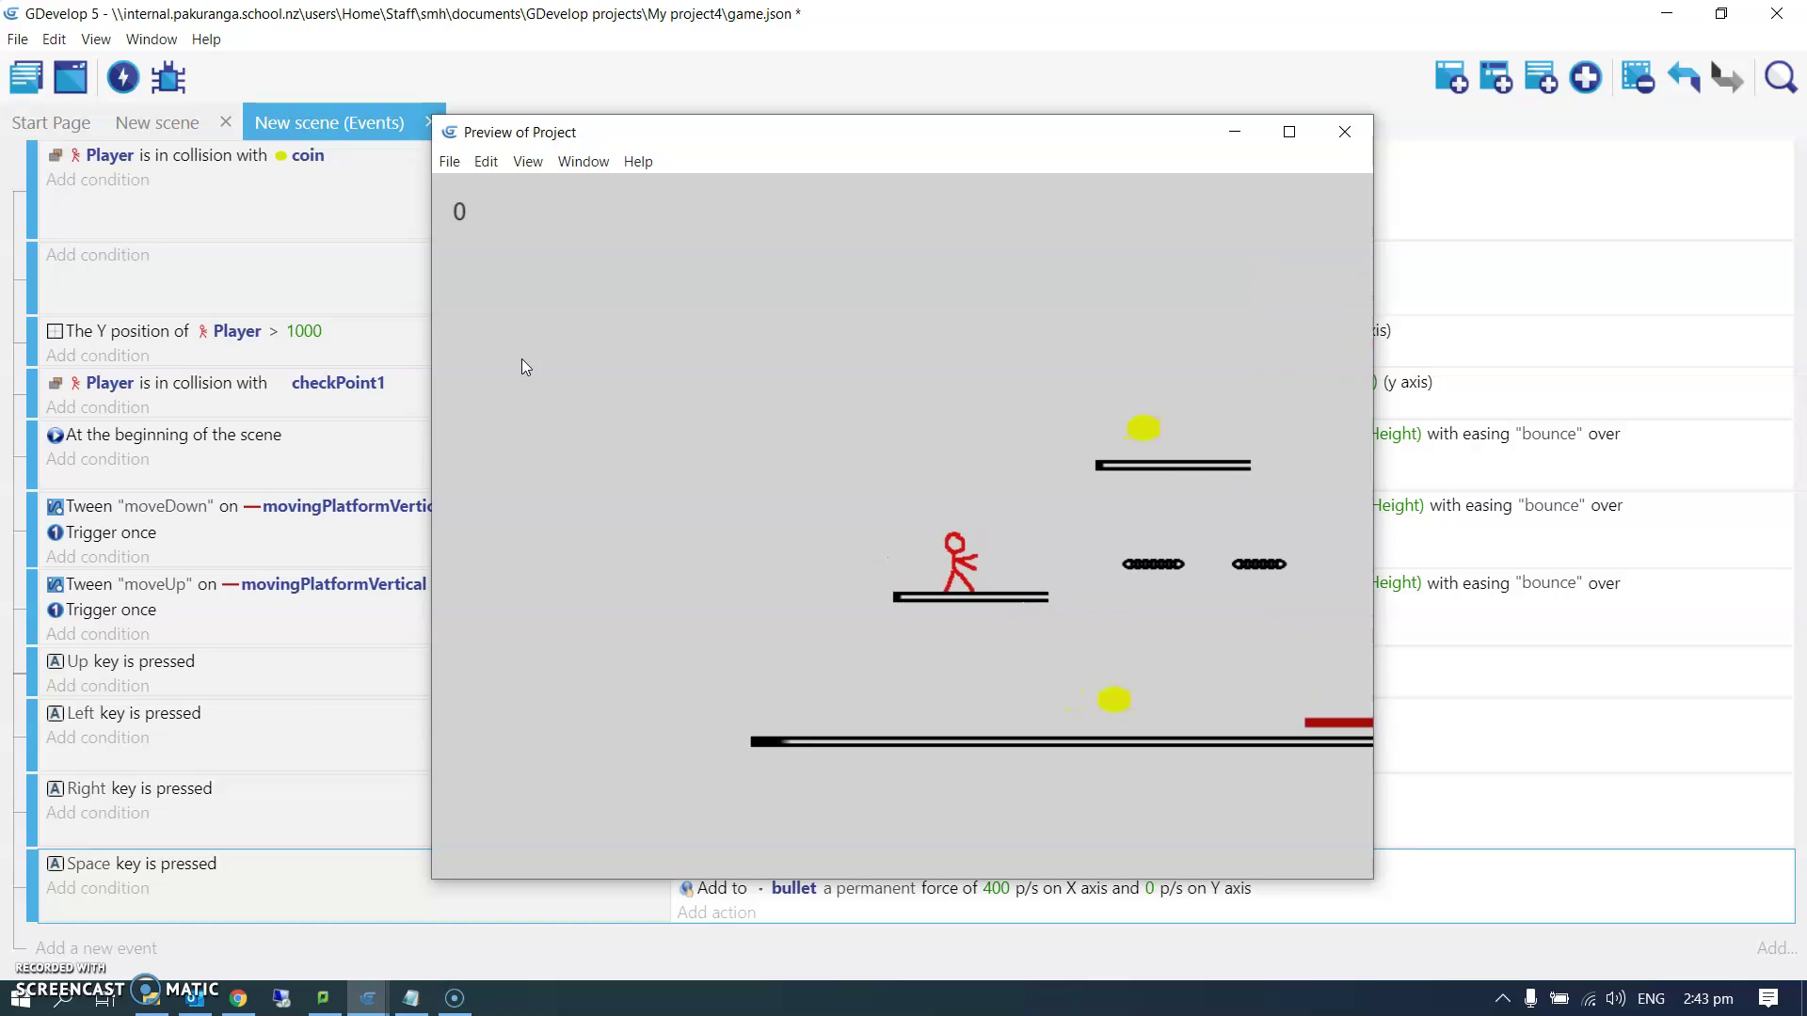
key(space)
key(space)
key(Right)
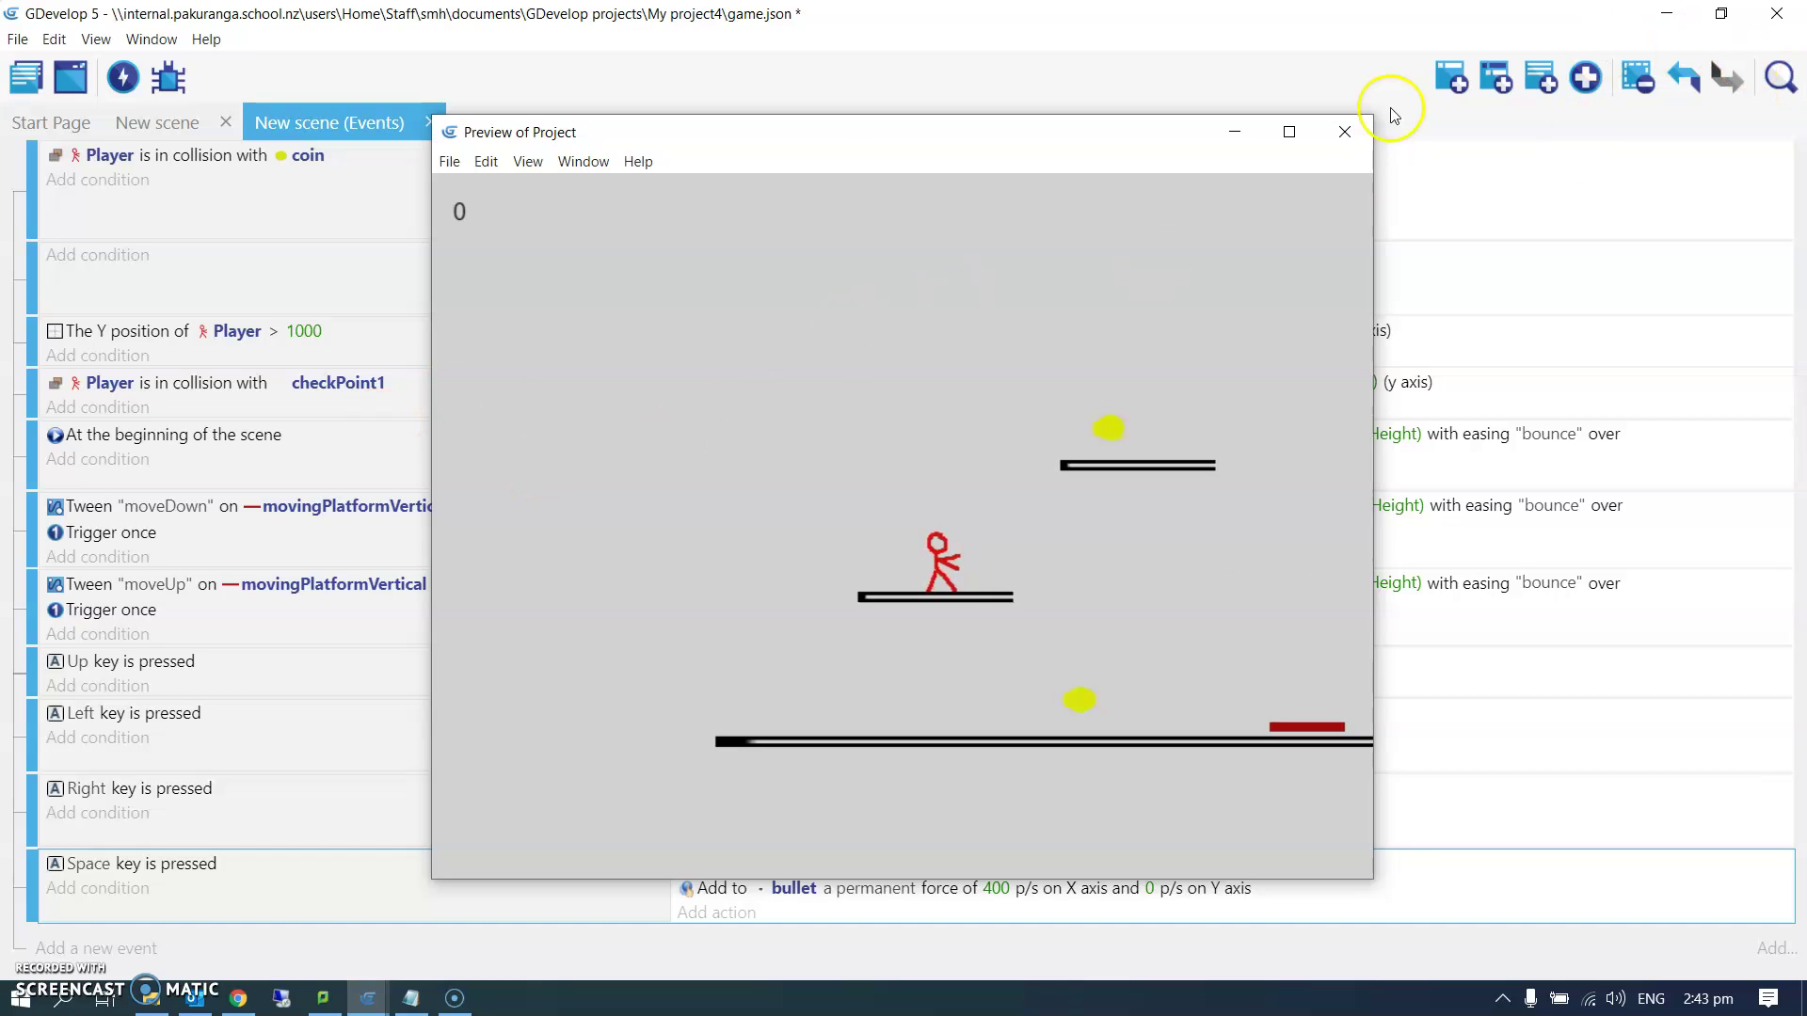
click(1345, 132)
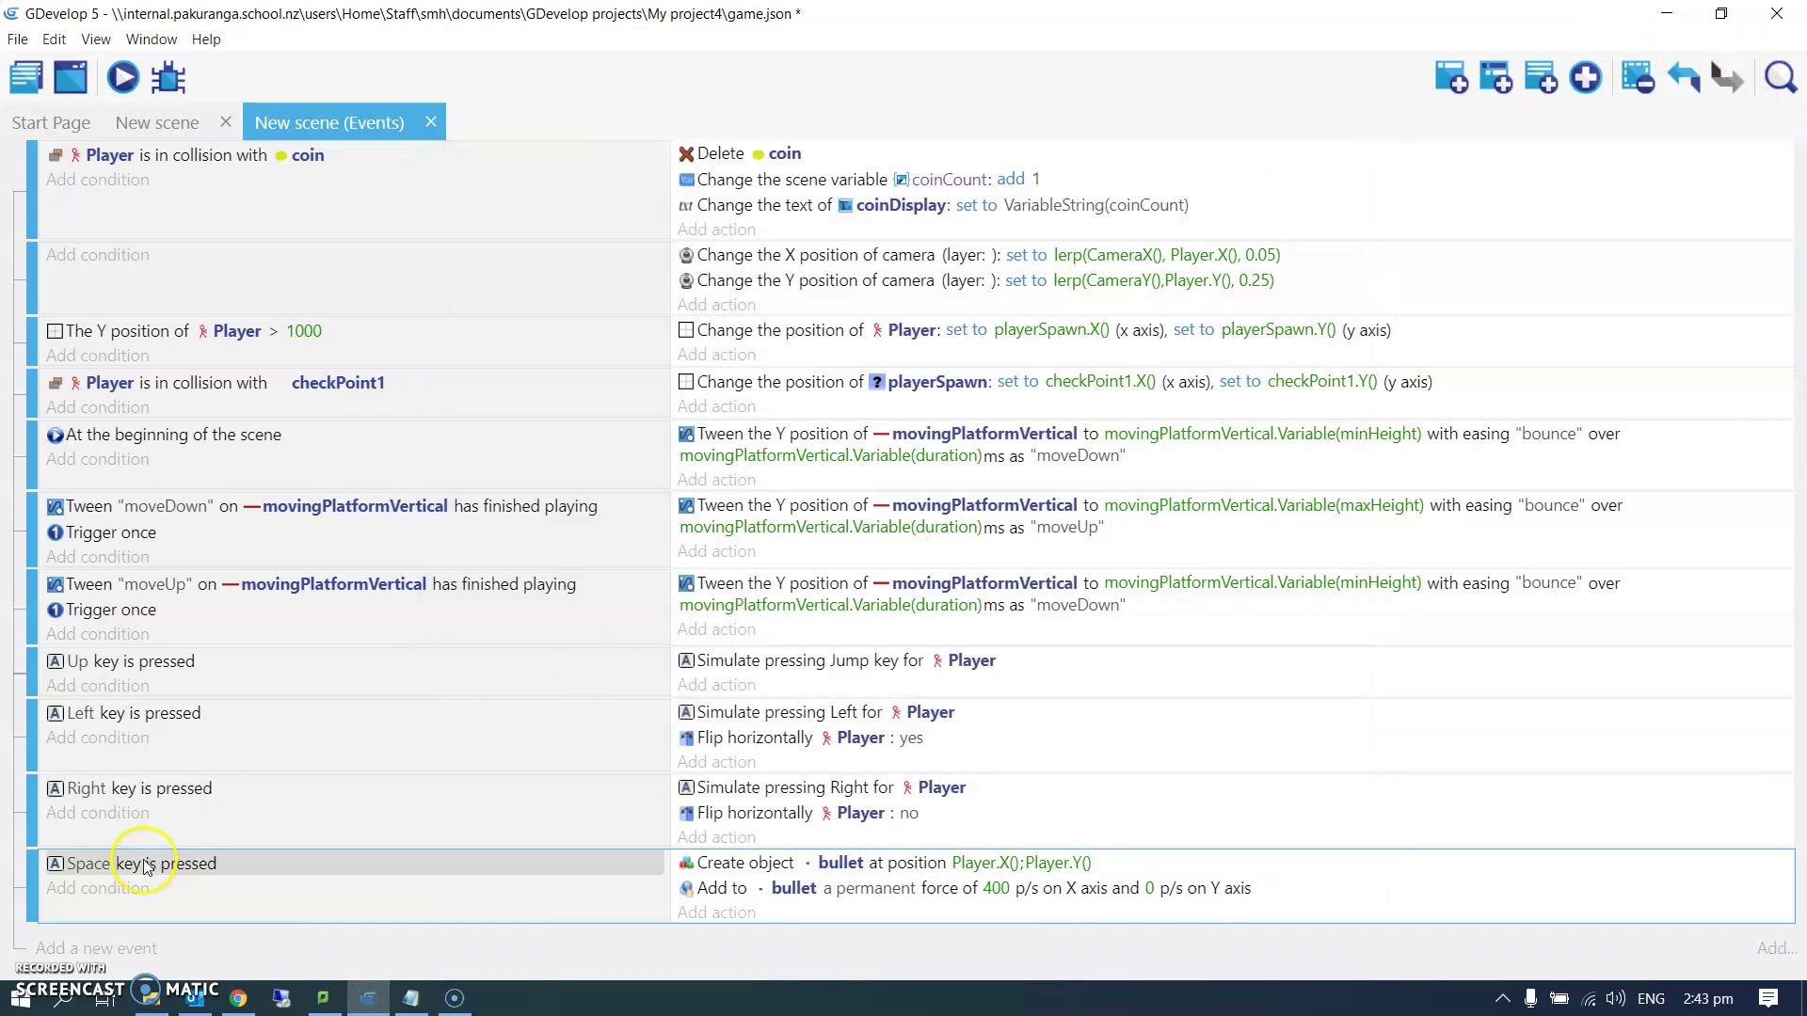
- Add a Trigger once while true condition to the Space key event
click(98, 889)
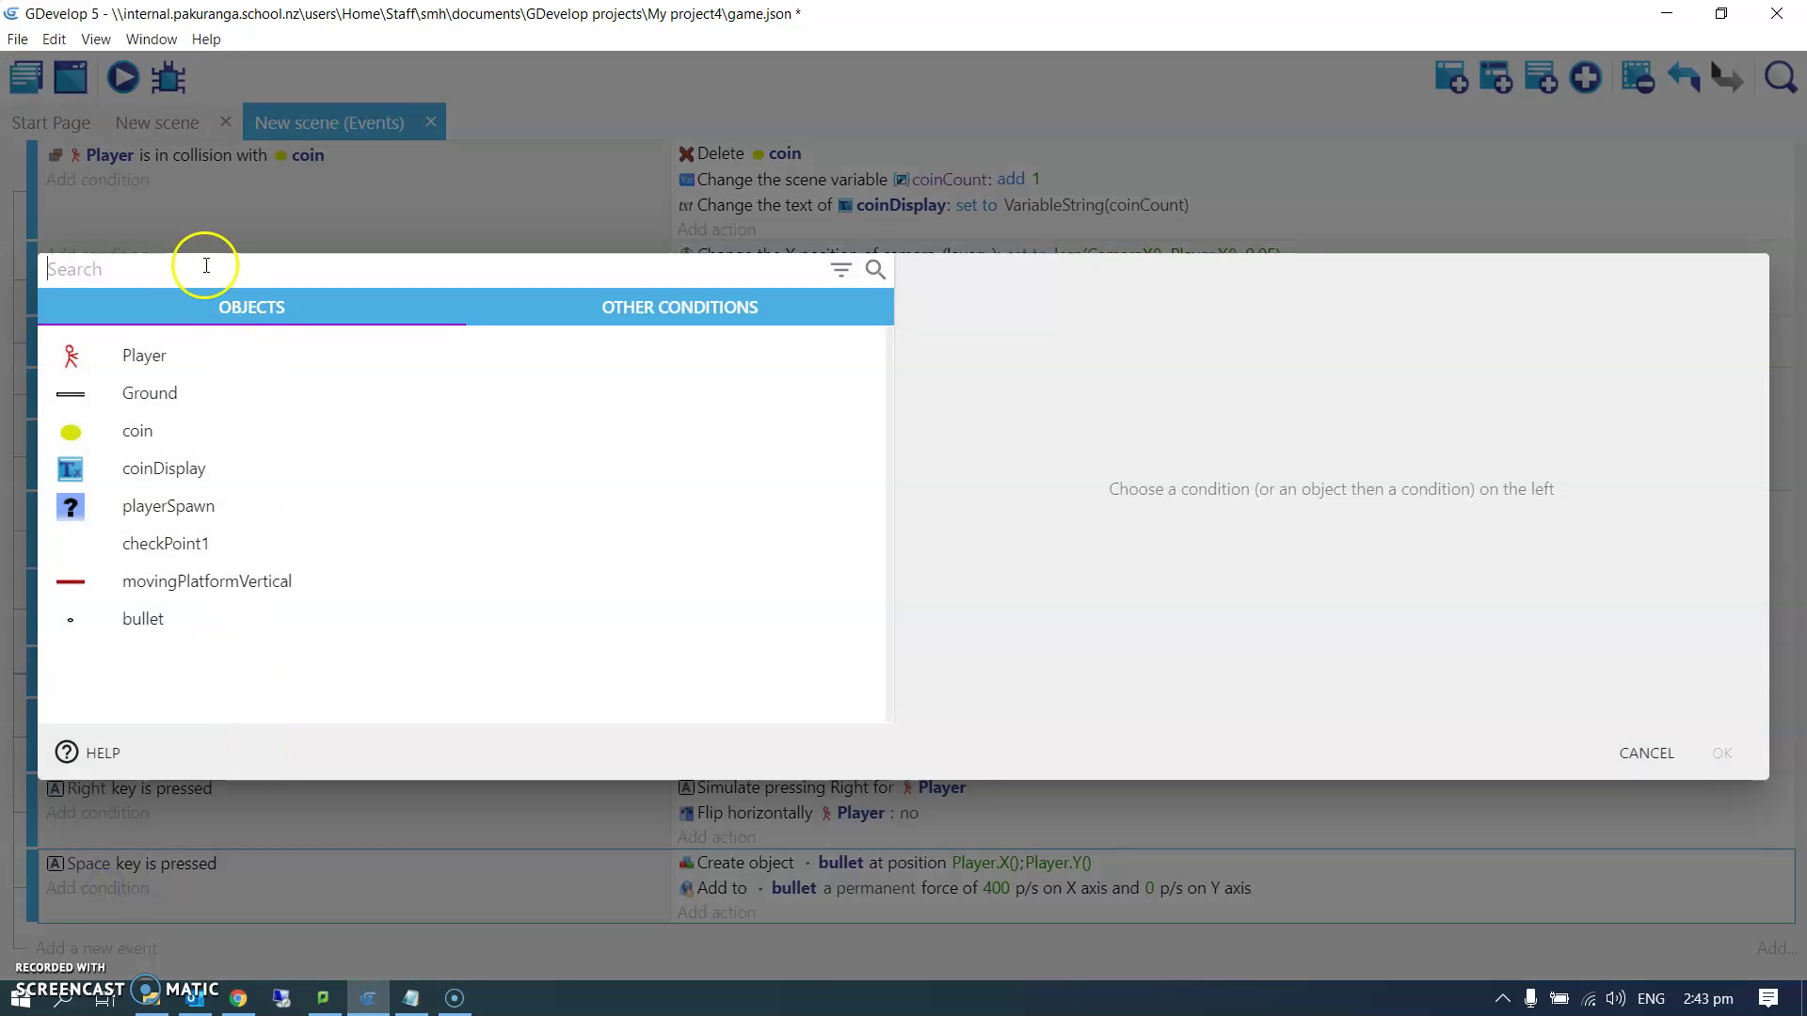
text(tri)
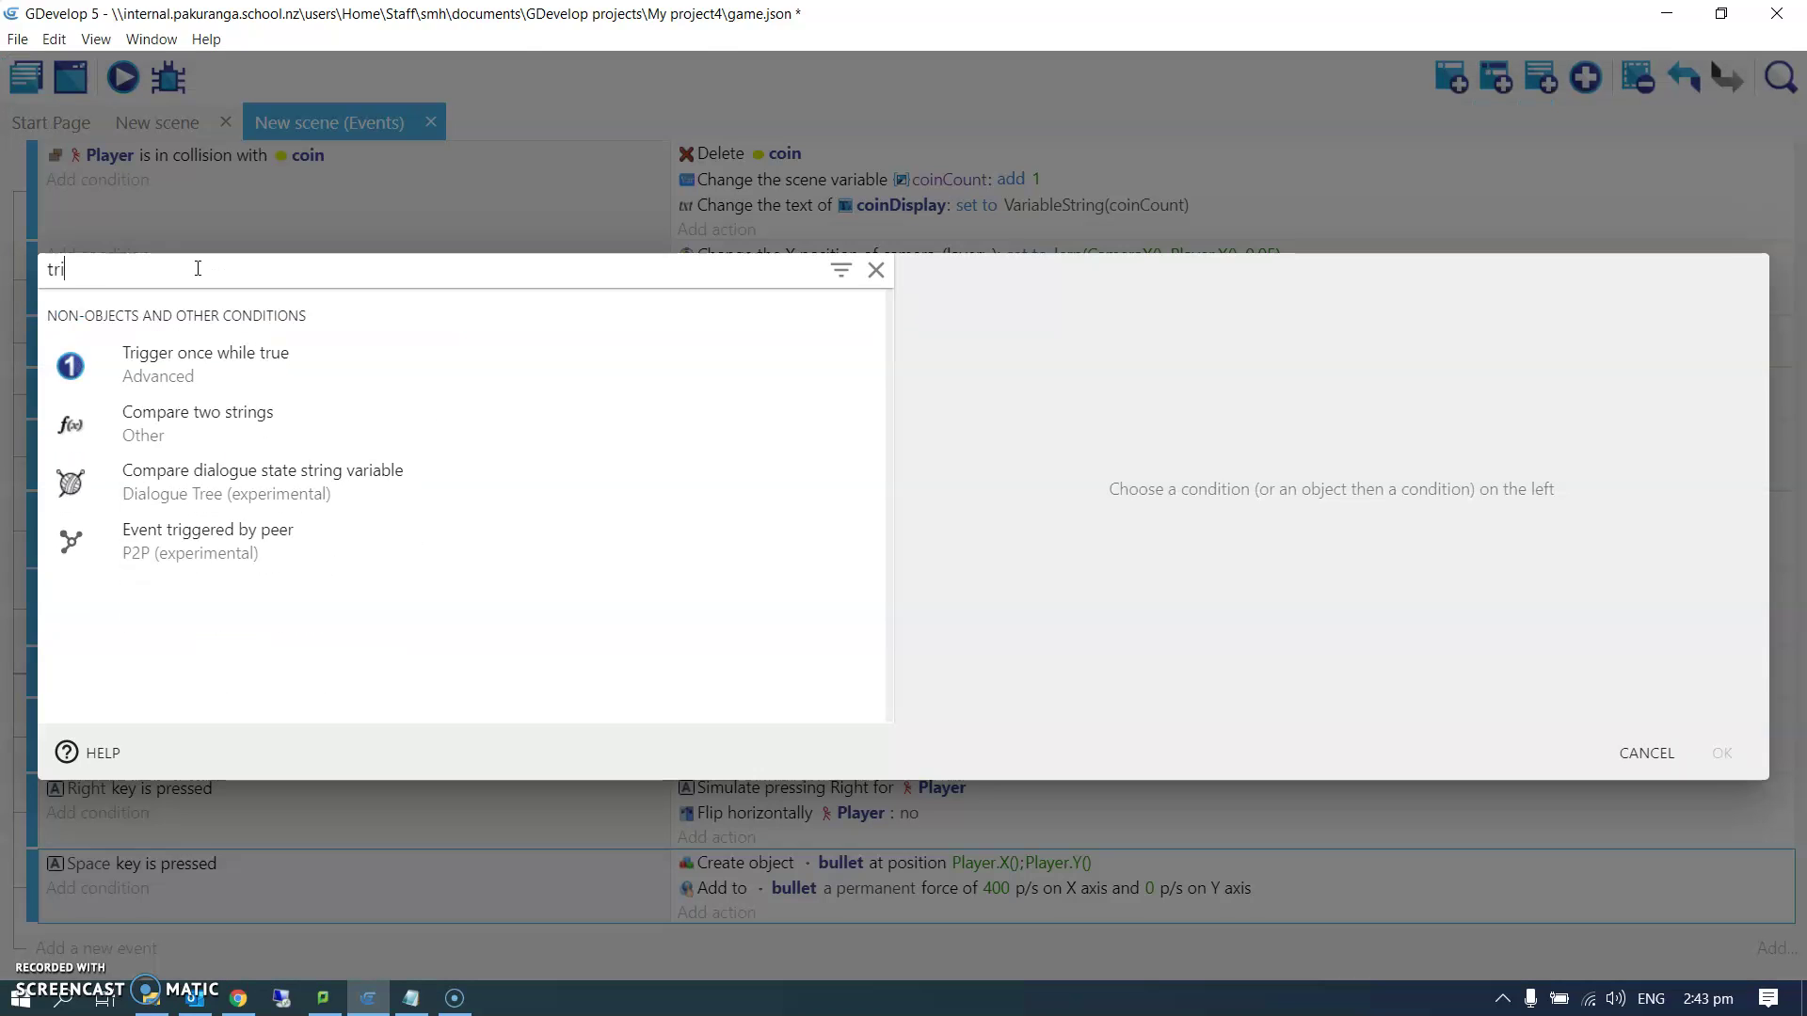
text(gg)
click(204, 363)
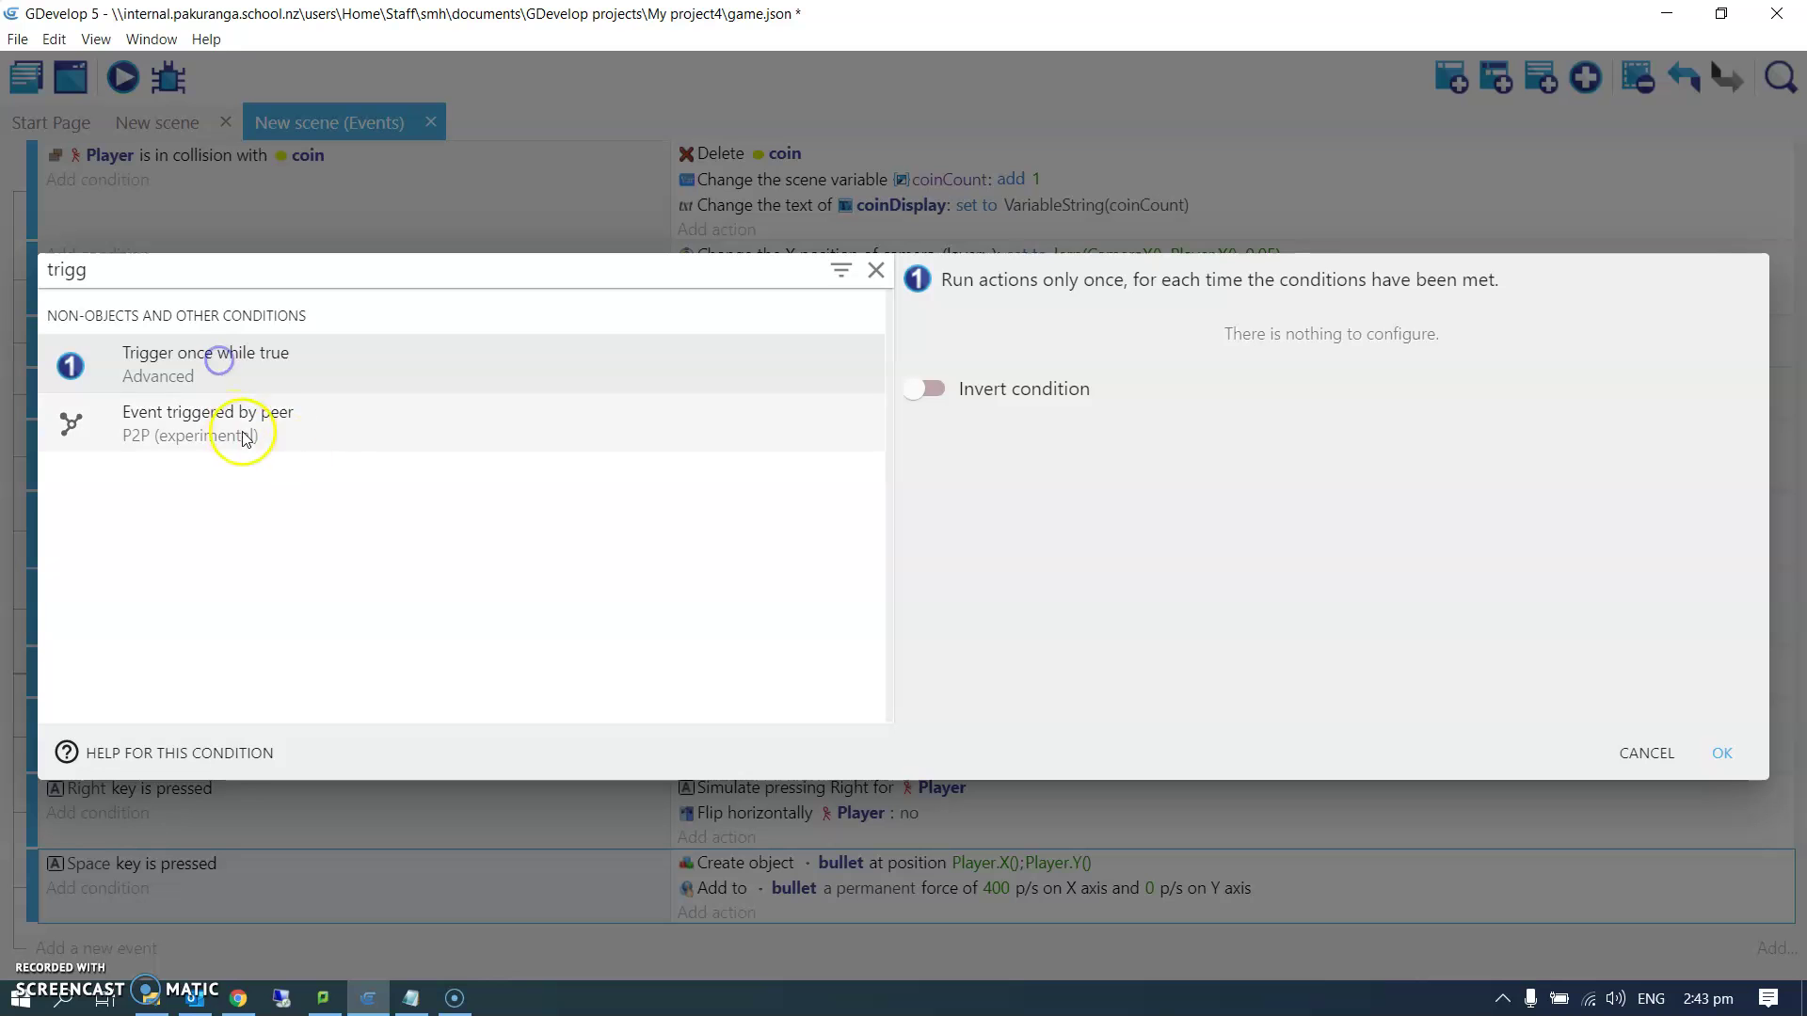
click(1733, 764)
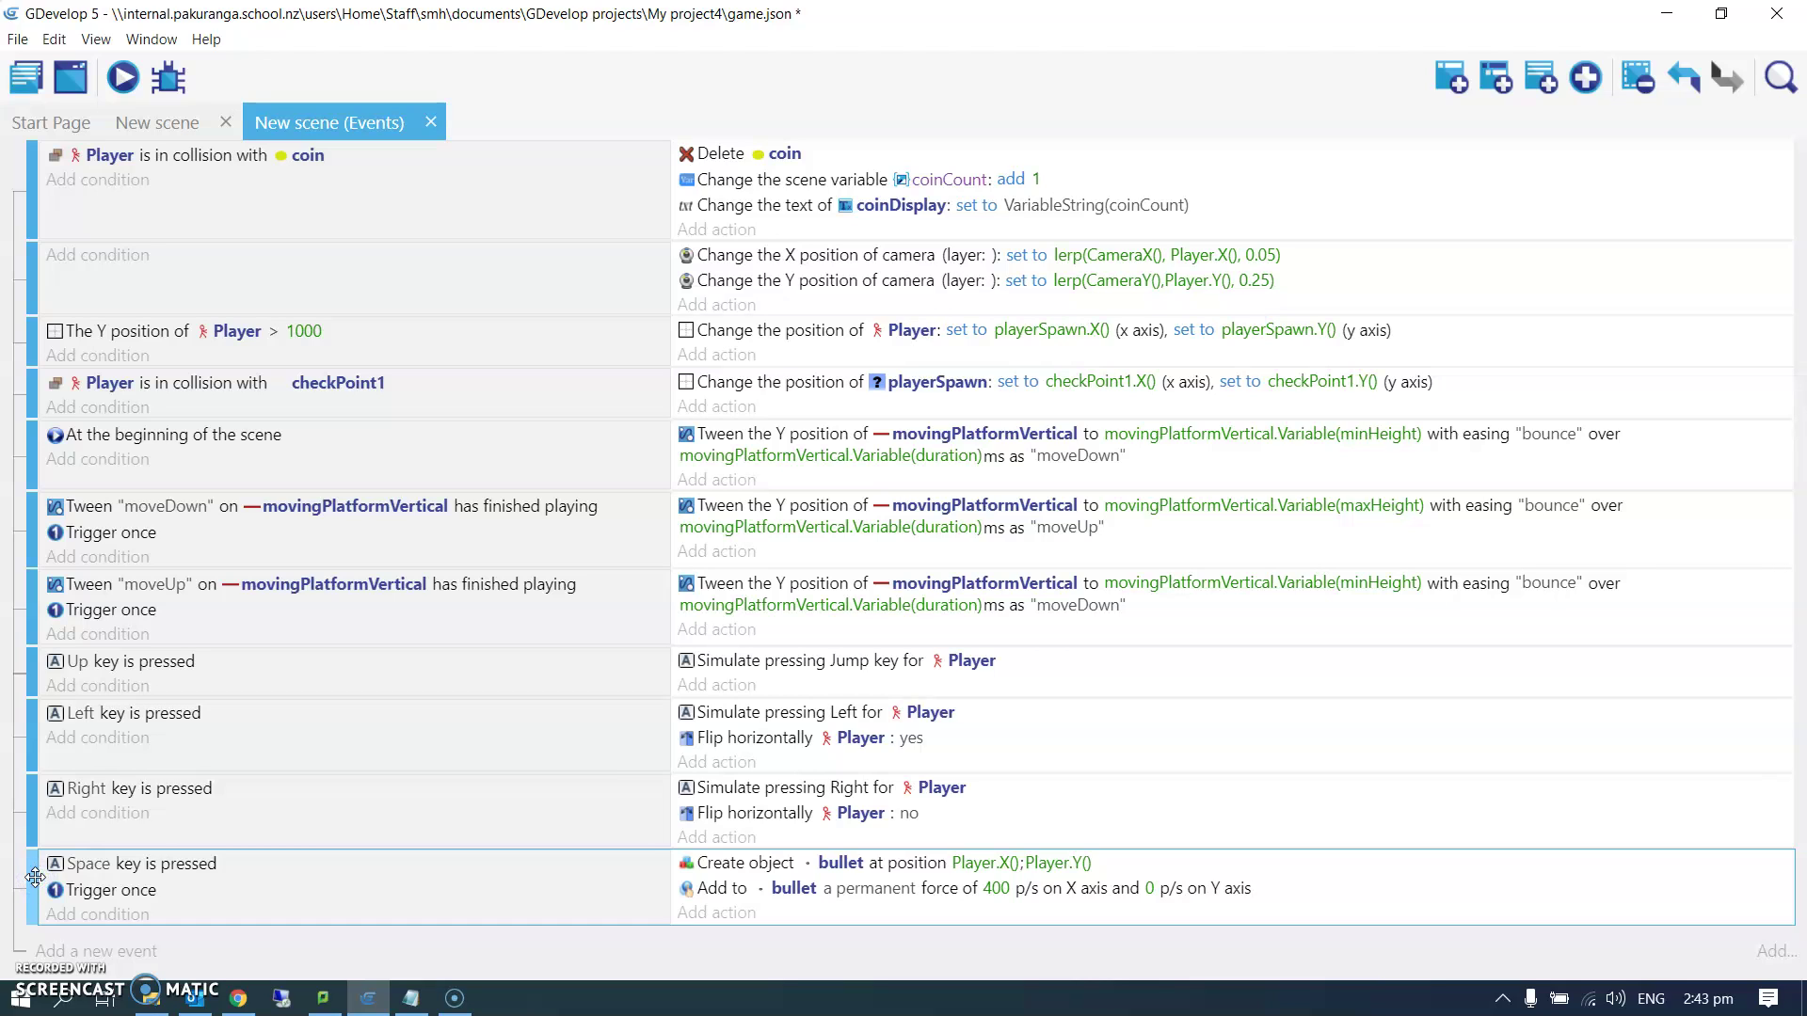
- Duplicate the Space event with Ctrl+D and add a Player horizontally flipped condition to the first copy
key(ctrl+d)
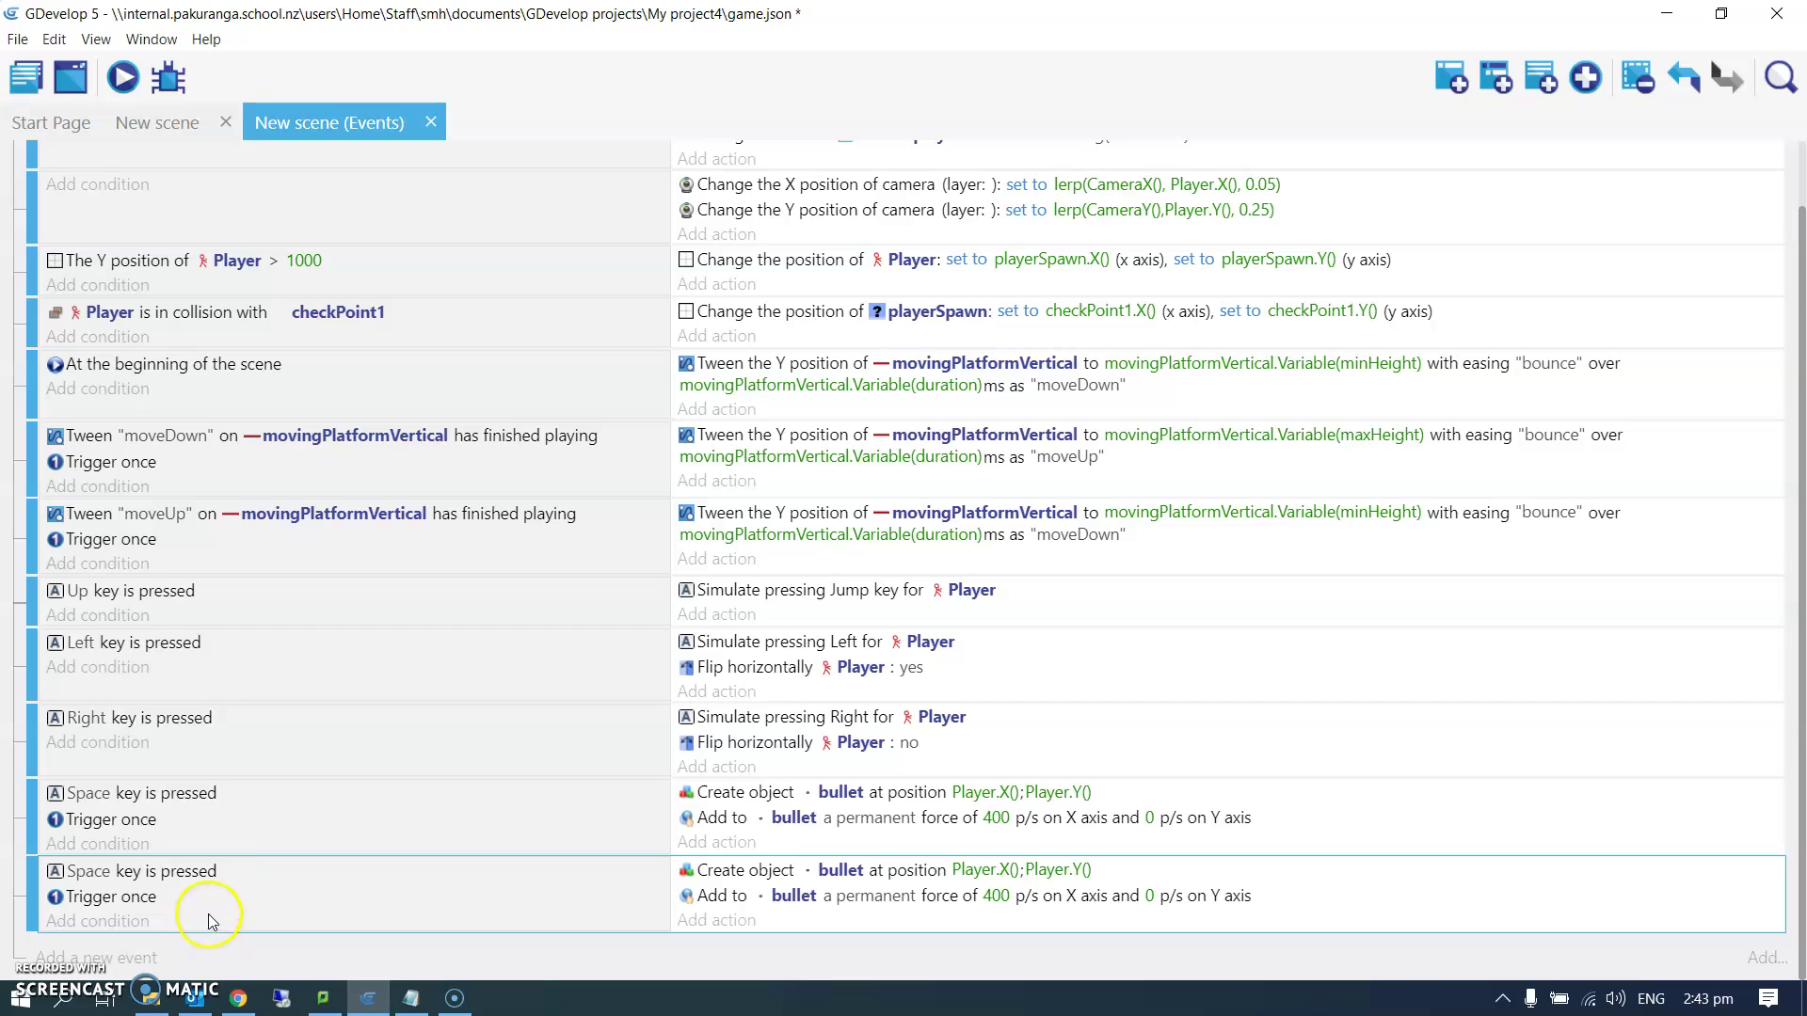
click(98, 844)
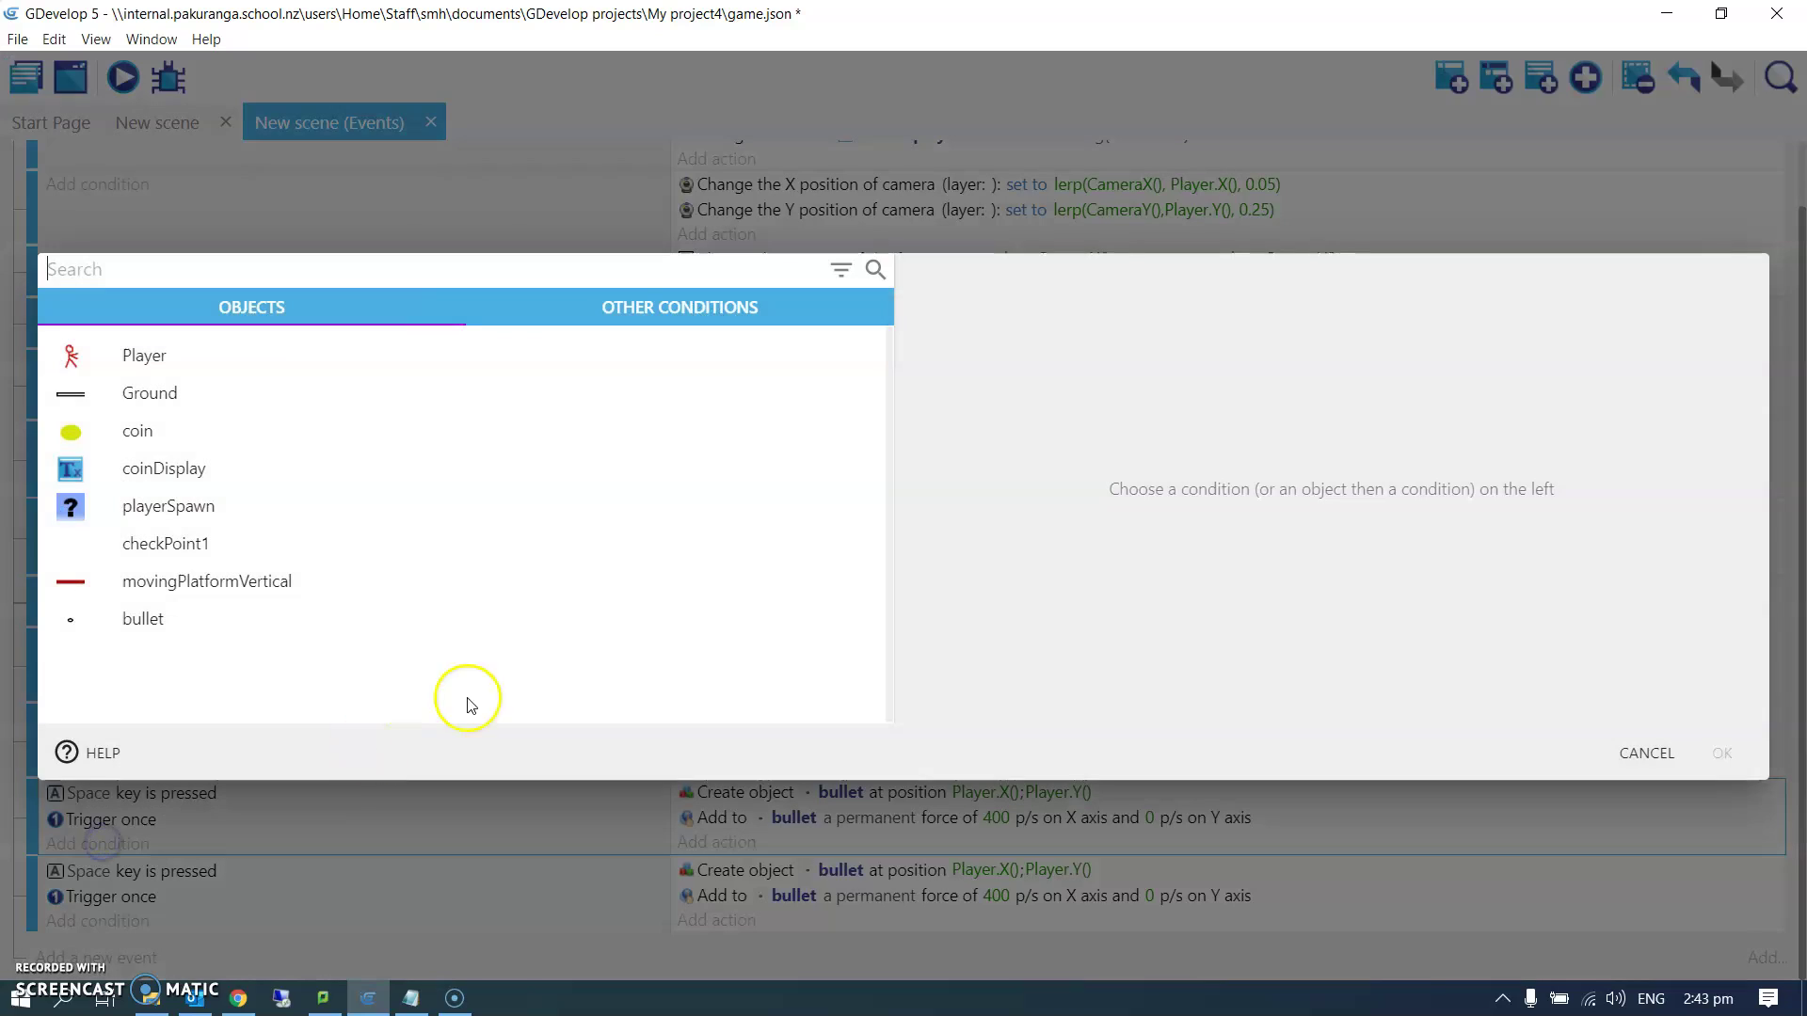
click(163, 357)
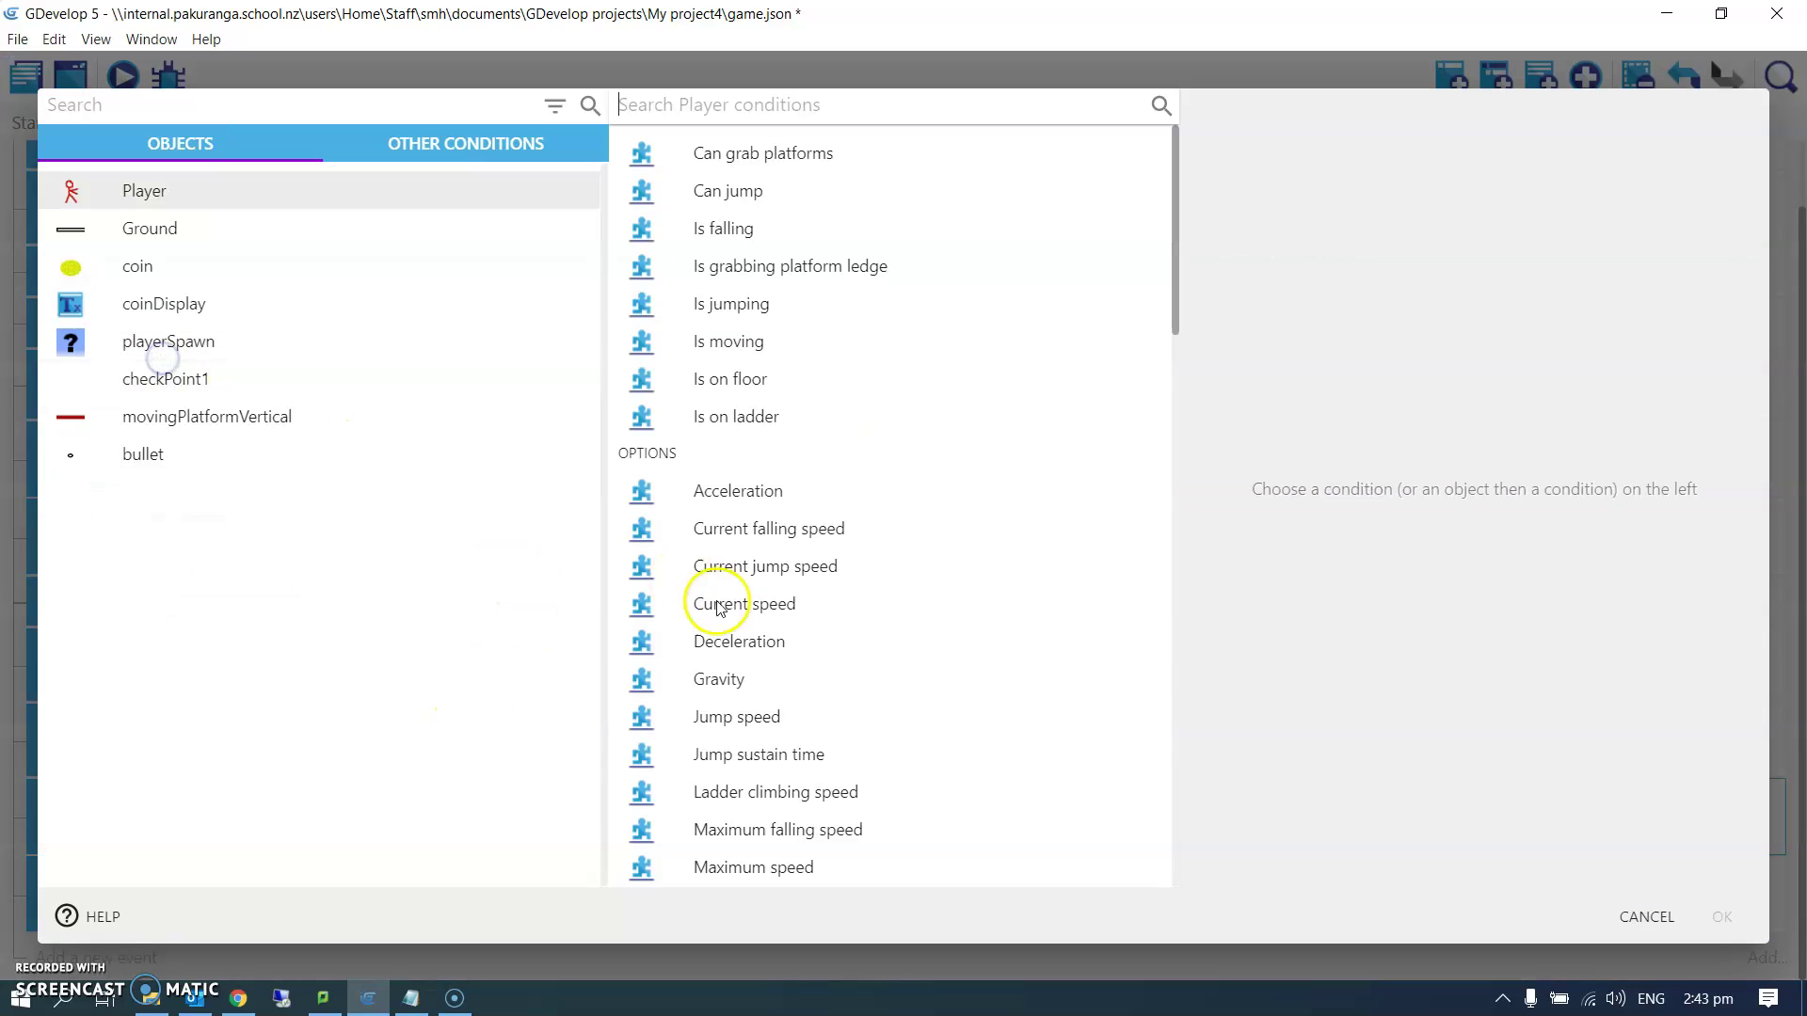
scroll(818, 749, down, 3)
scroll(812, 751, down, 2)
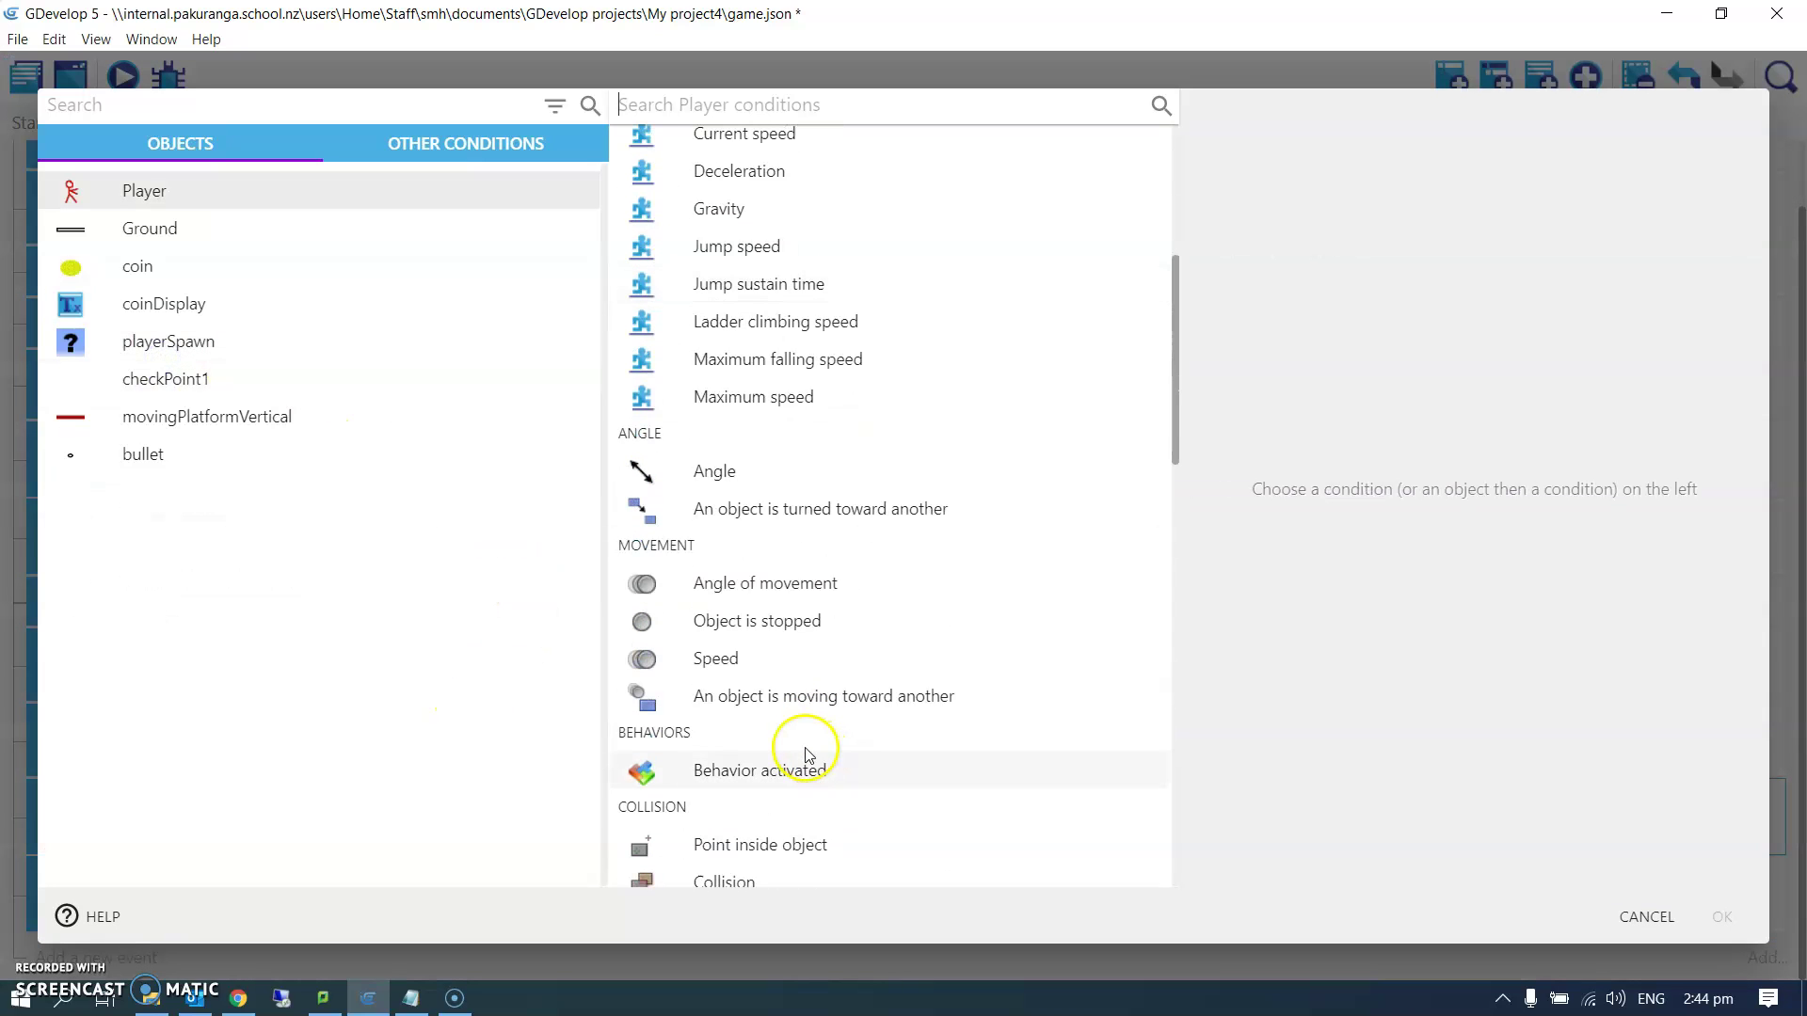
scroll(812, 751, down, 2)
scroll(812, 751, down, 2)
scroll(812, 752, down, 3)
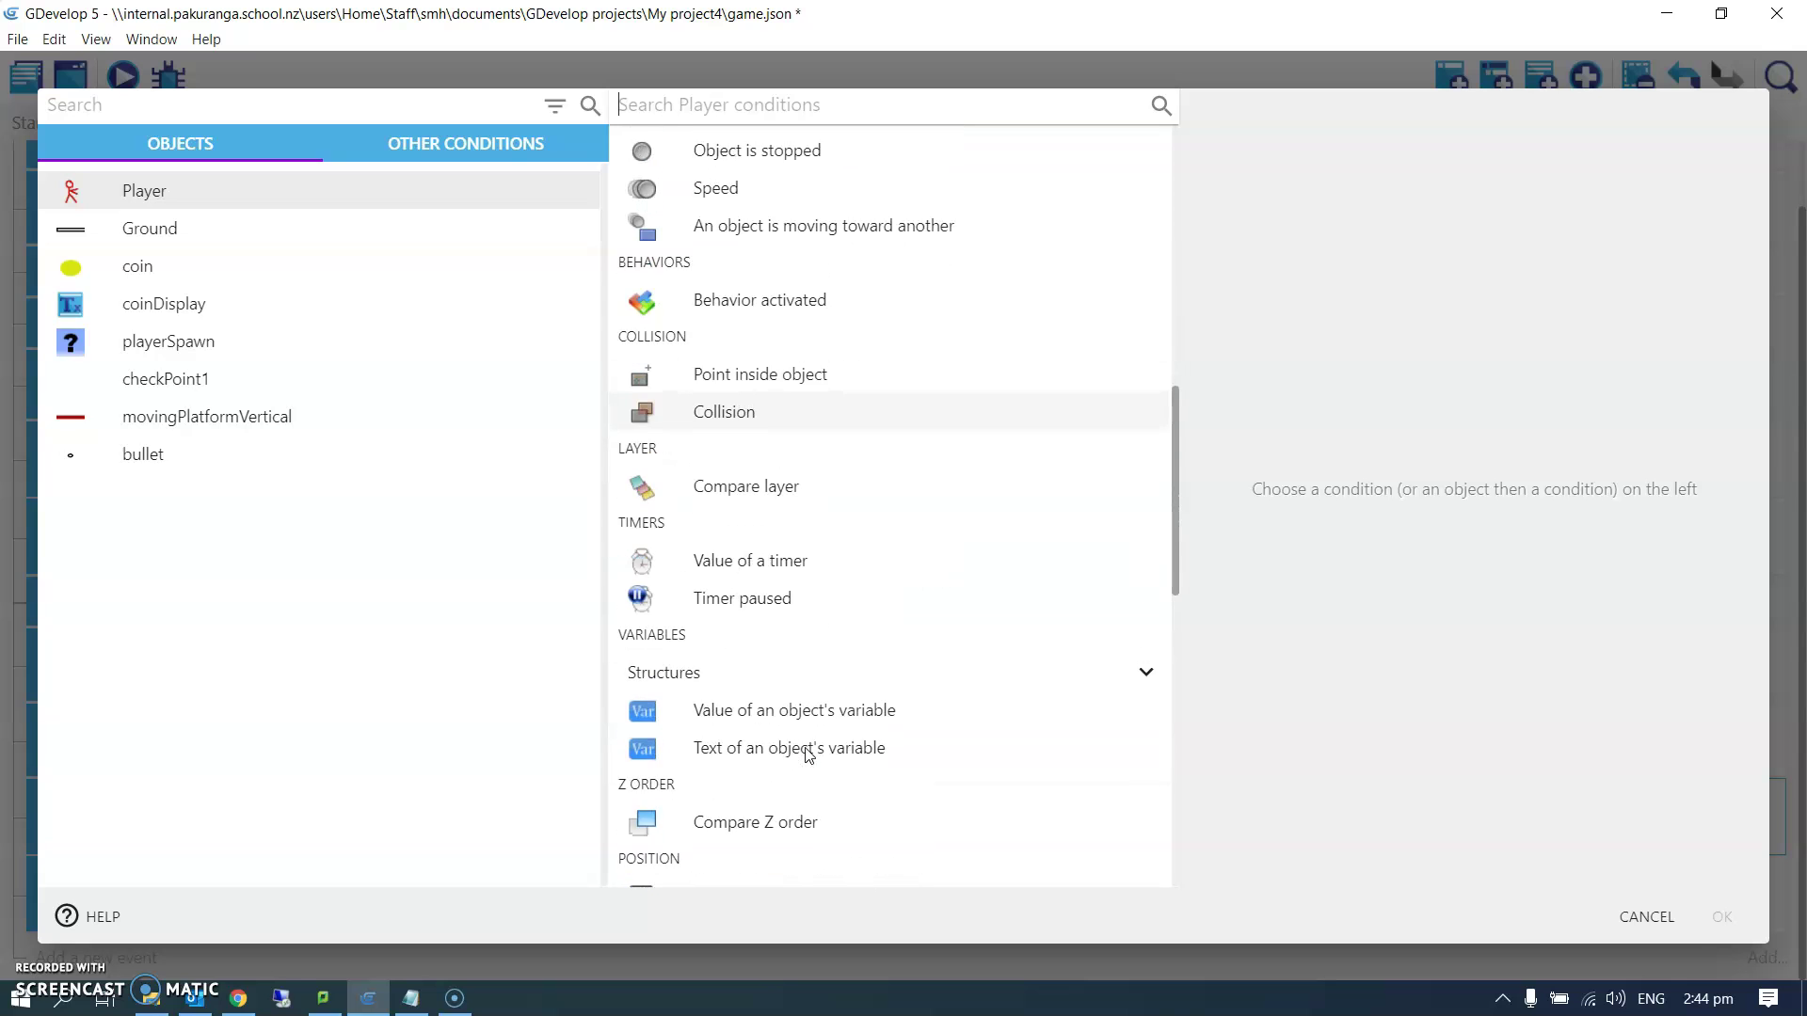
scroll(809, 753, down, 3)
scroll(810, 753, down, 1)
scroll(809, 752, down, 1)
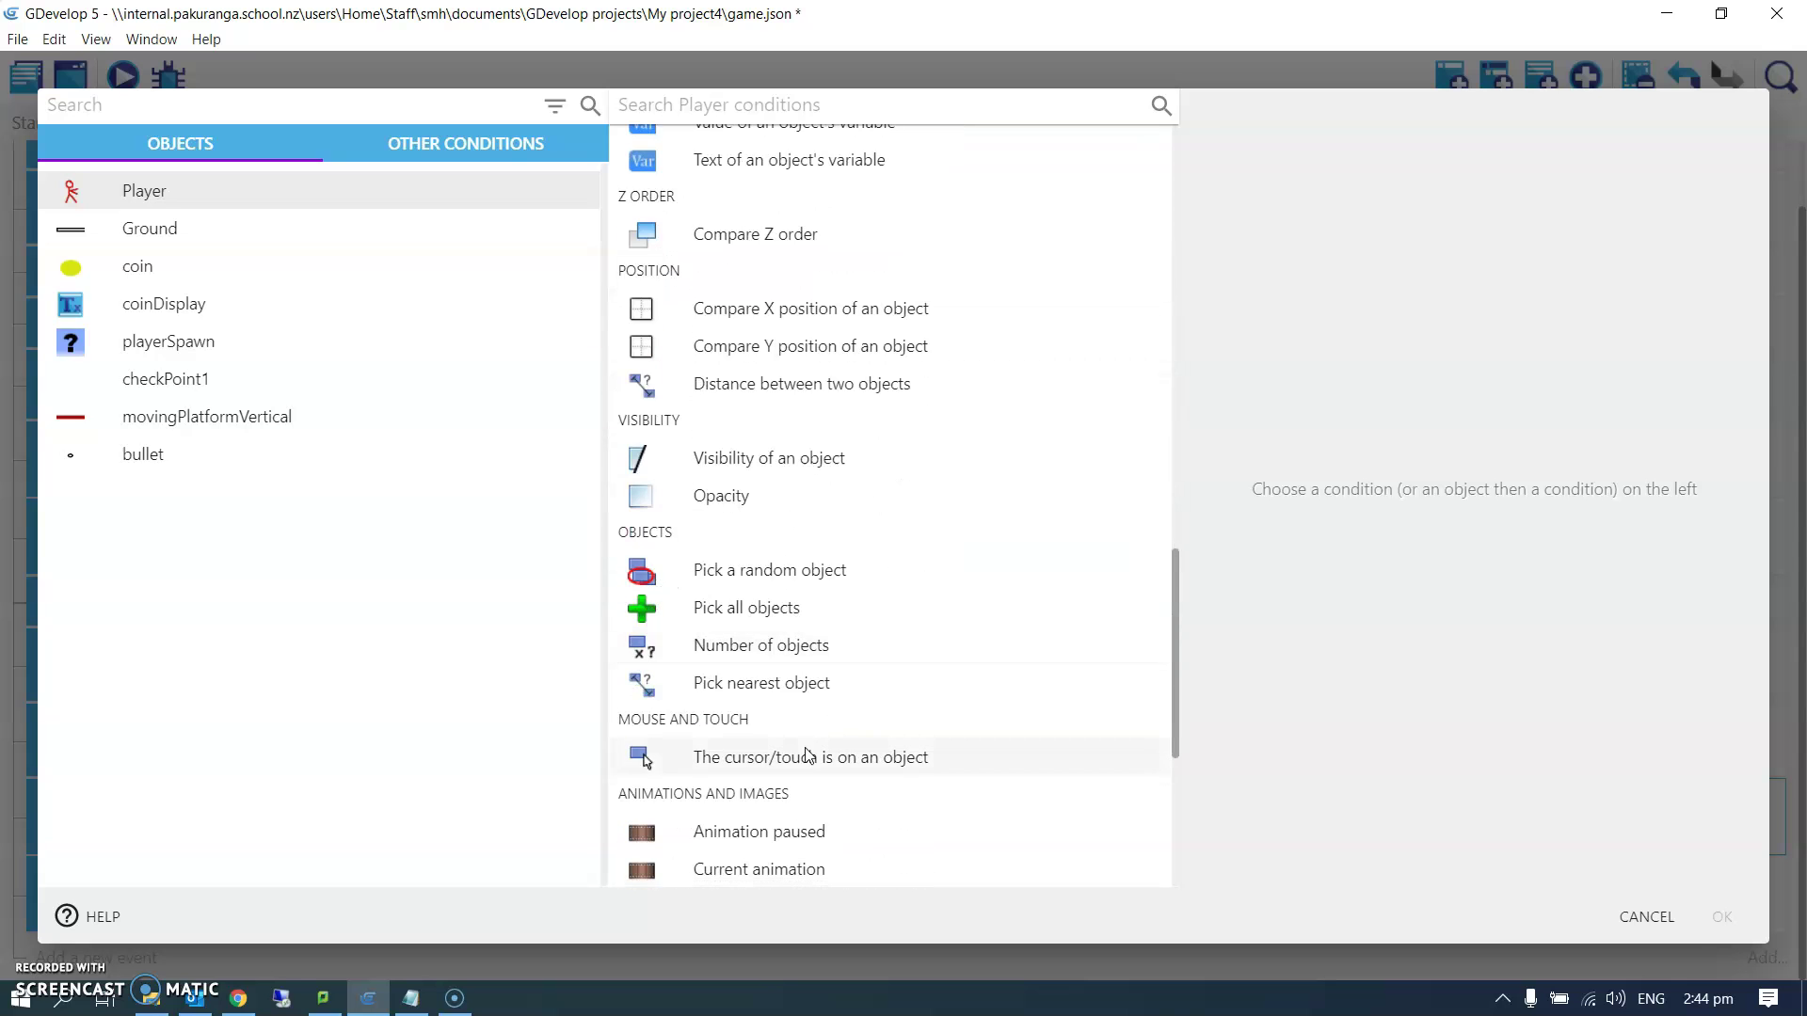
scroll(810, 752, down, 1)
scroll(808, 753, down, 2)
scroll(805, 756, down, 1)
scroll(797, 759, down, 2)
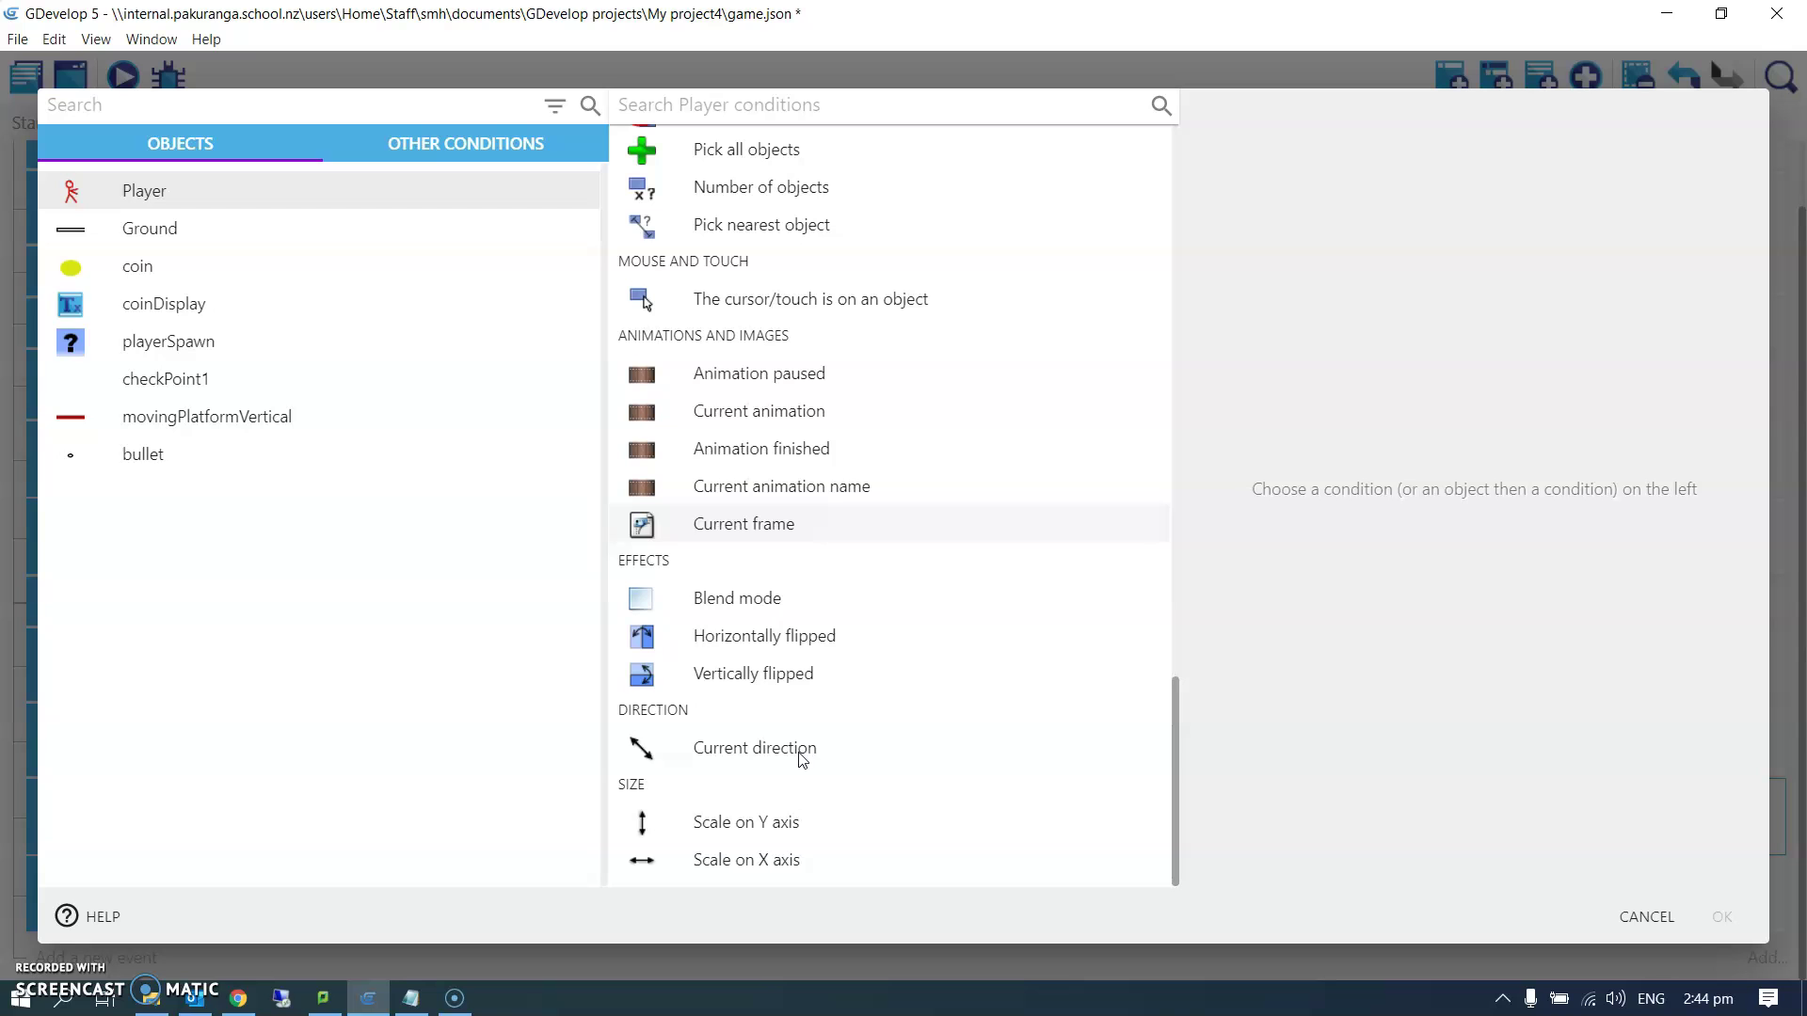
click(777, 639)
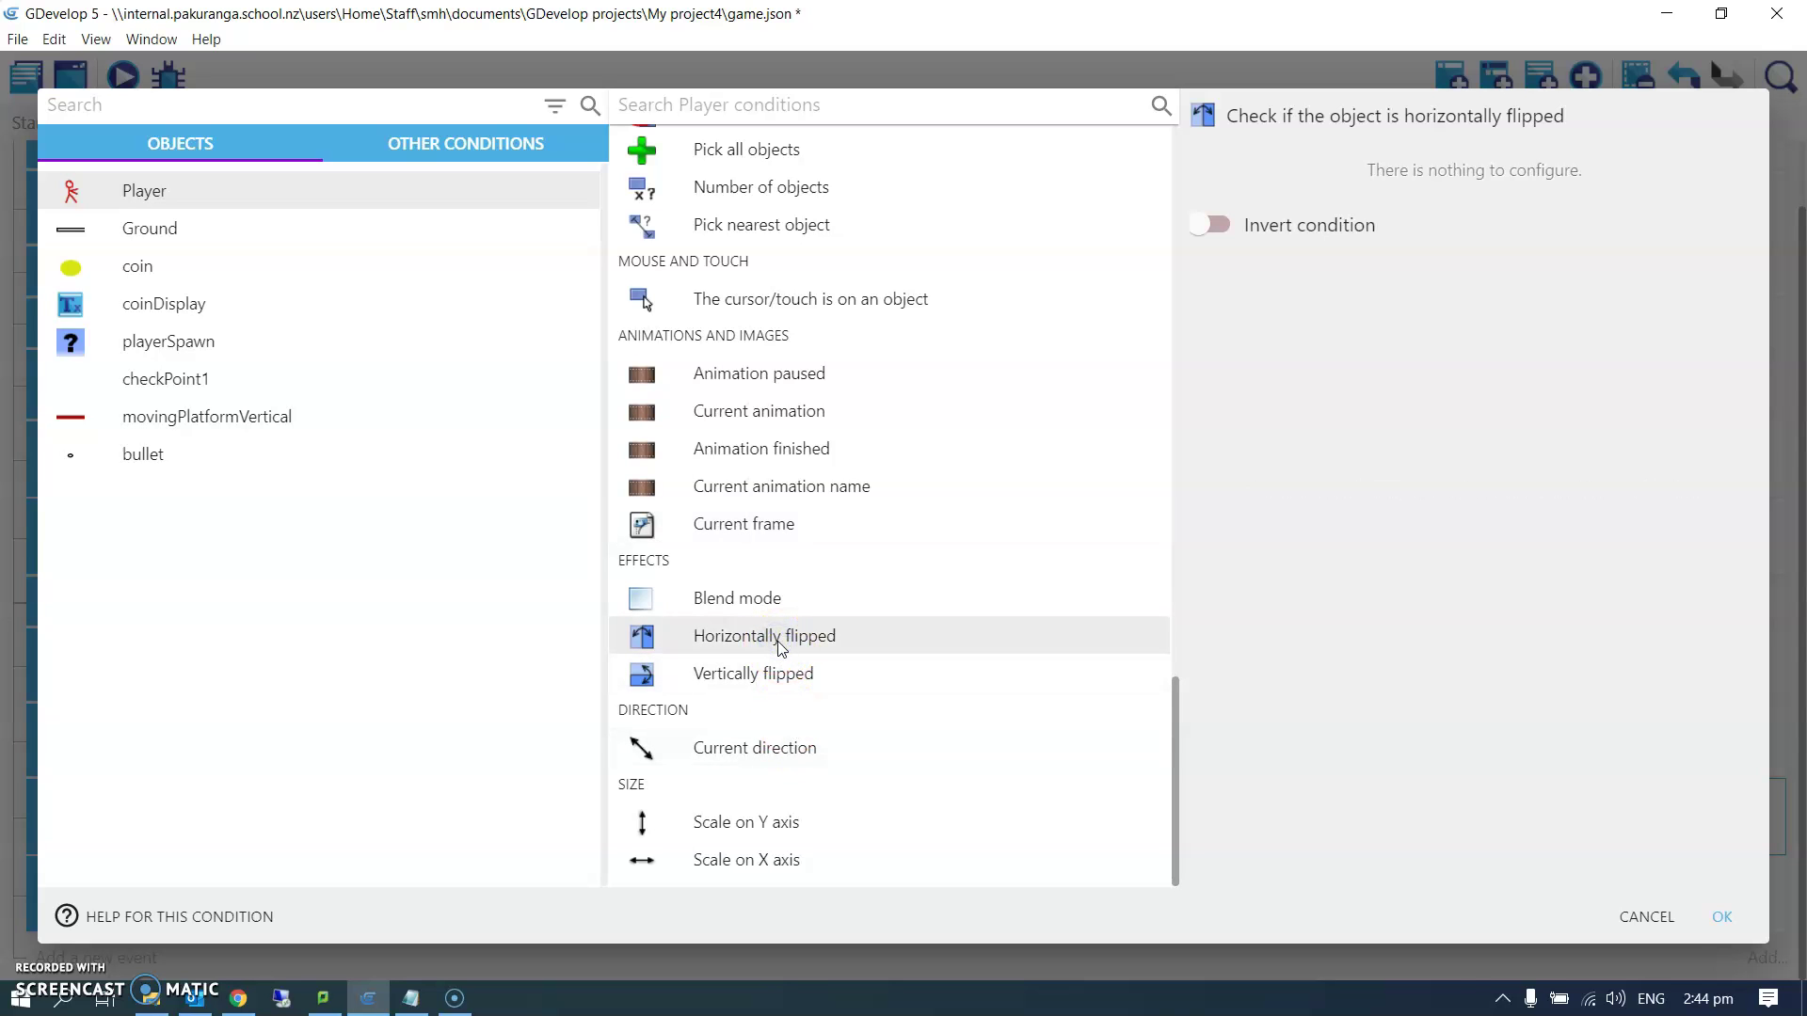
click(1718, 910)
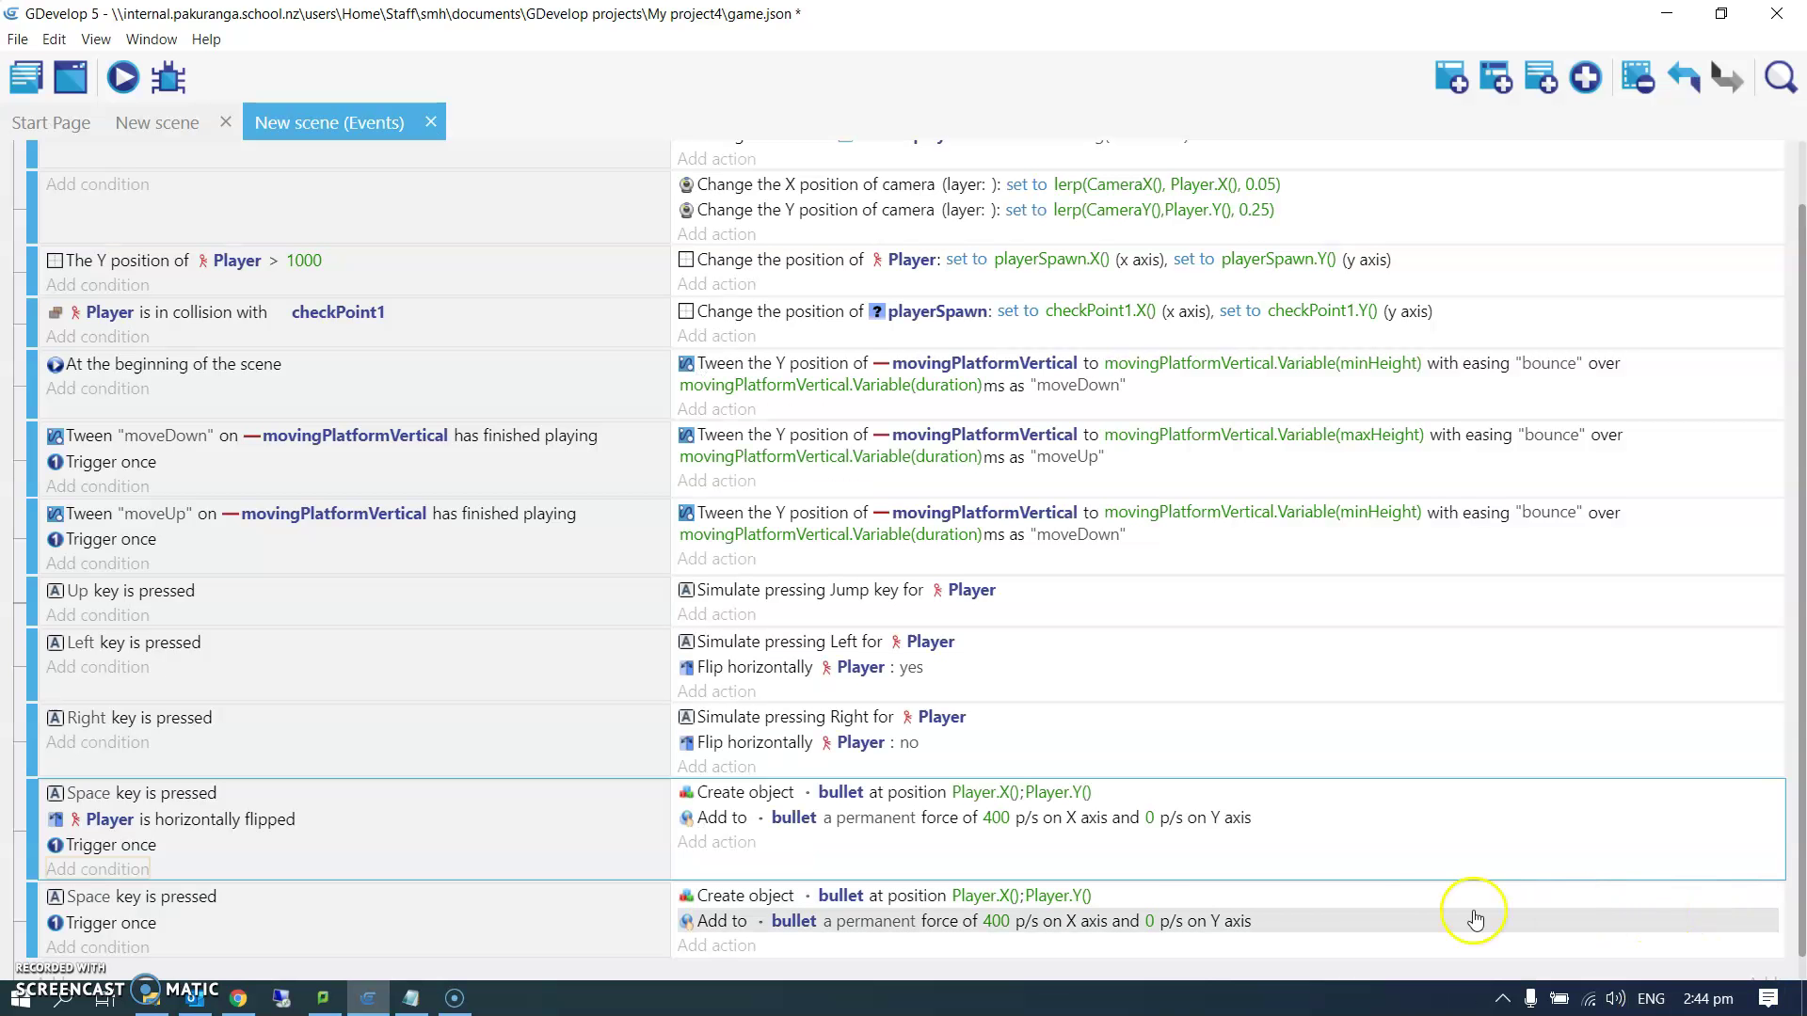
scroll(570, 881, down, 1)
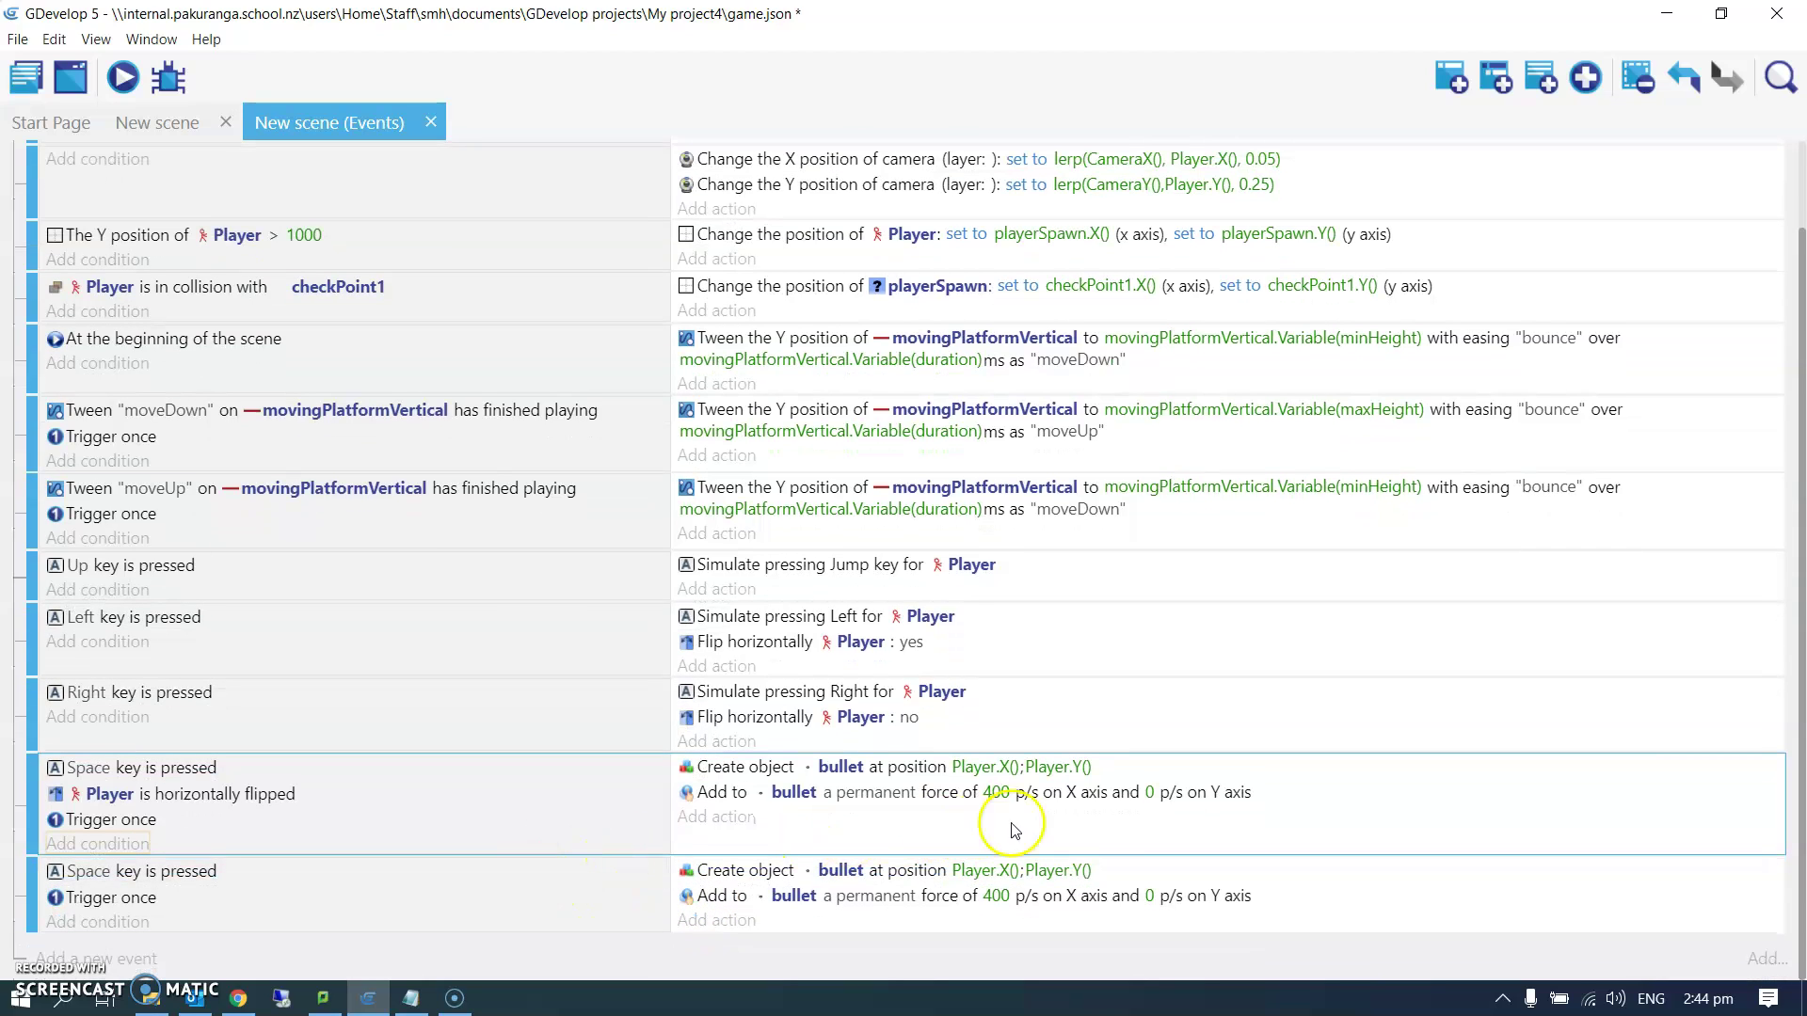
- Change the first event's bullet X-axis force from 400 to -400
click(995, 793)
text(-400)
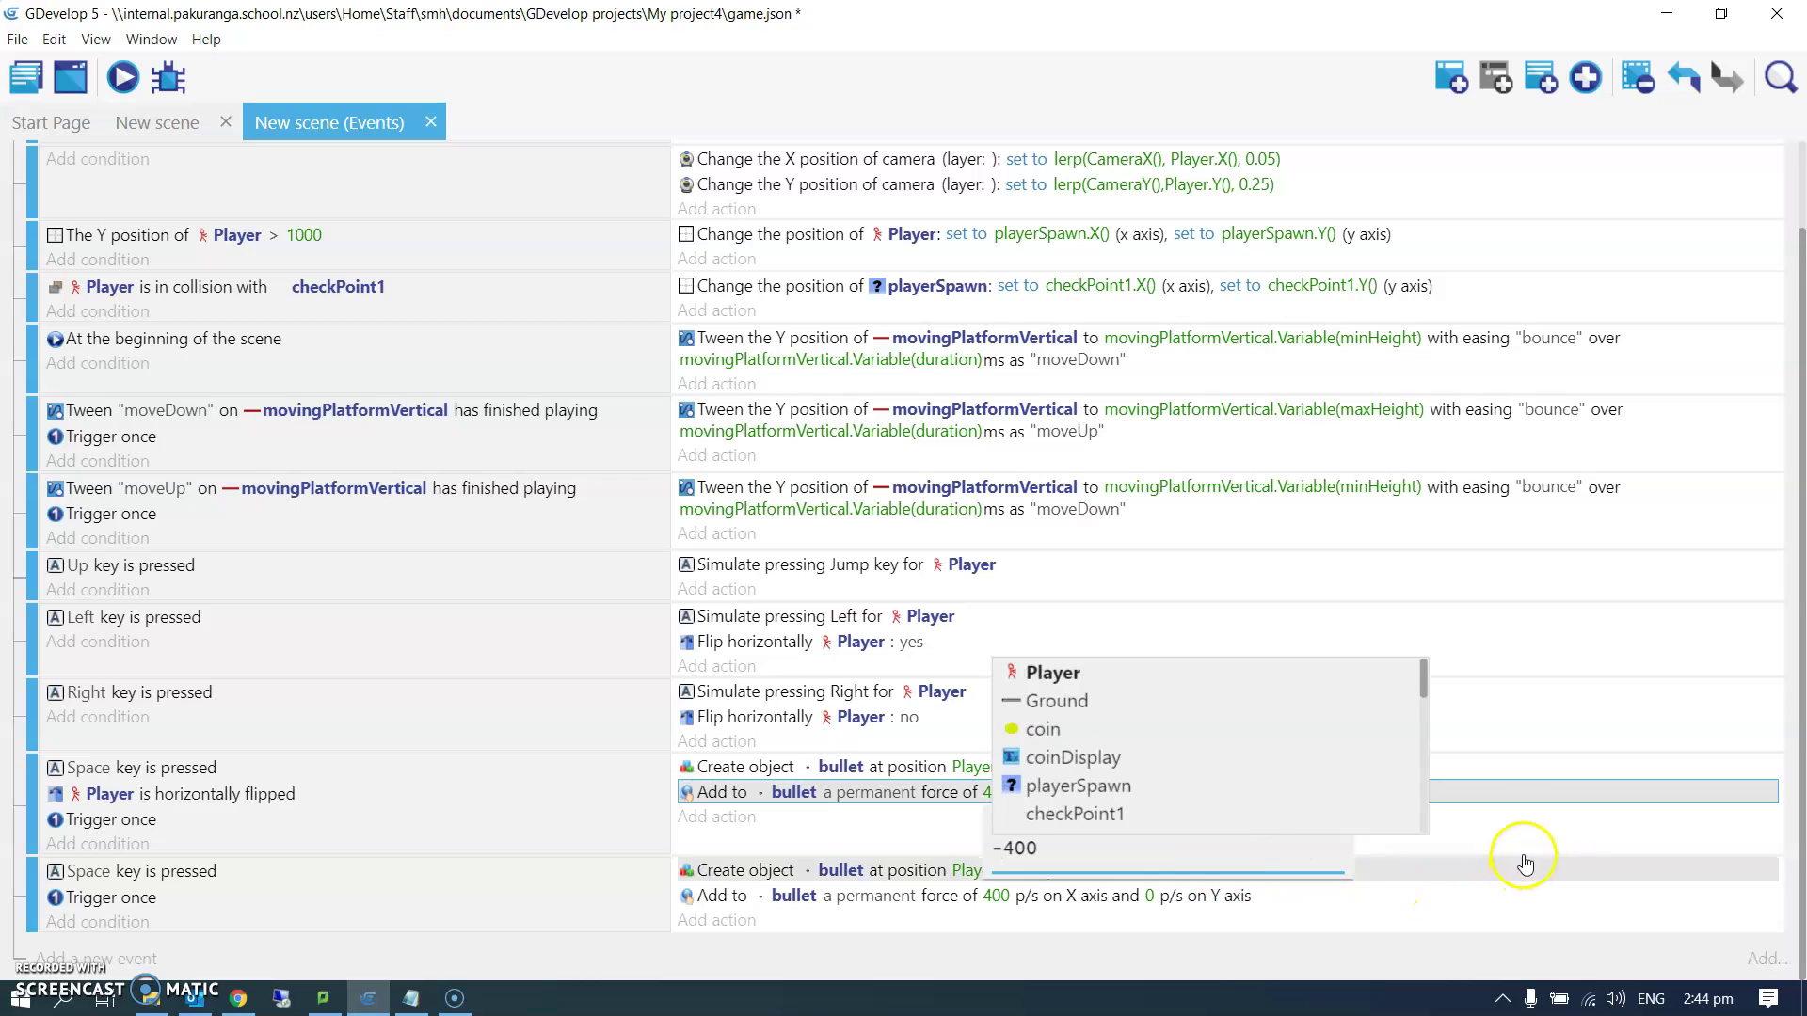
click(1570, 881)
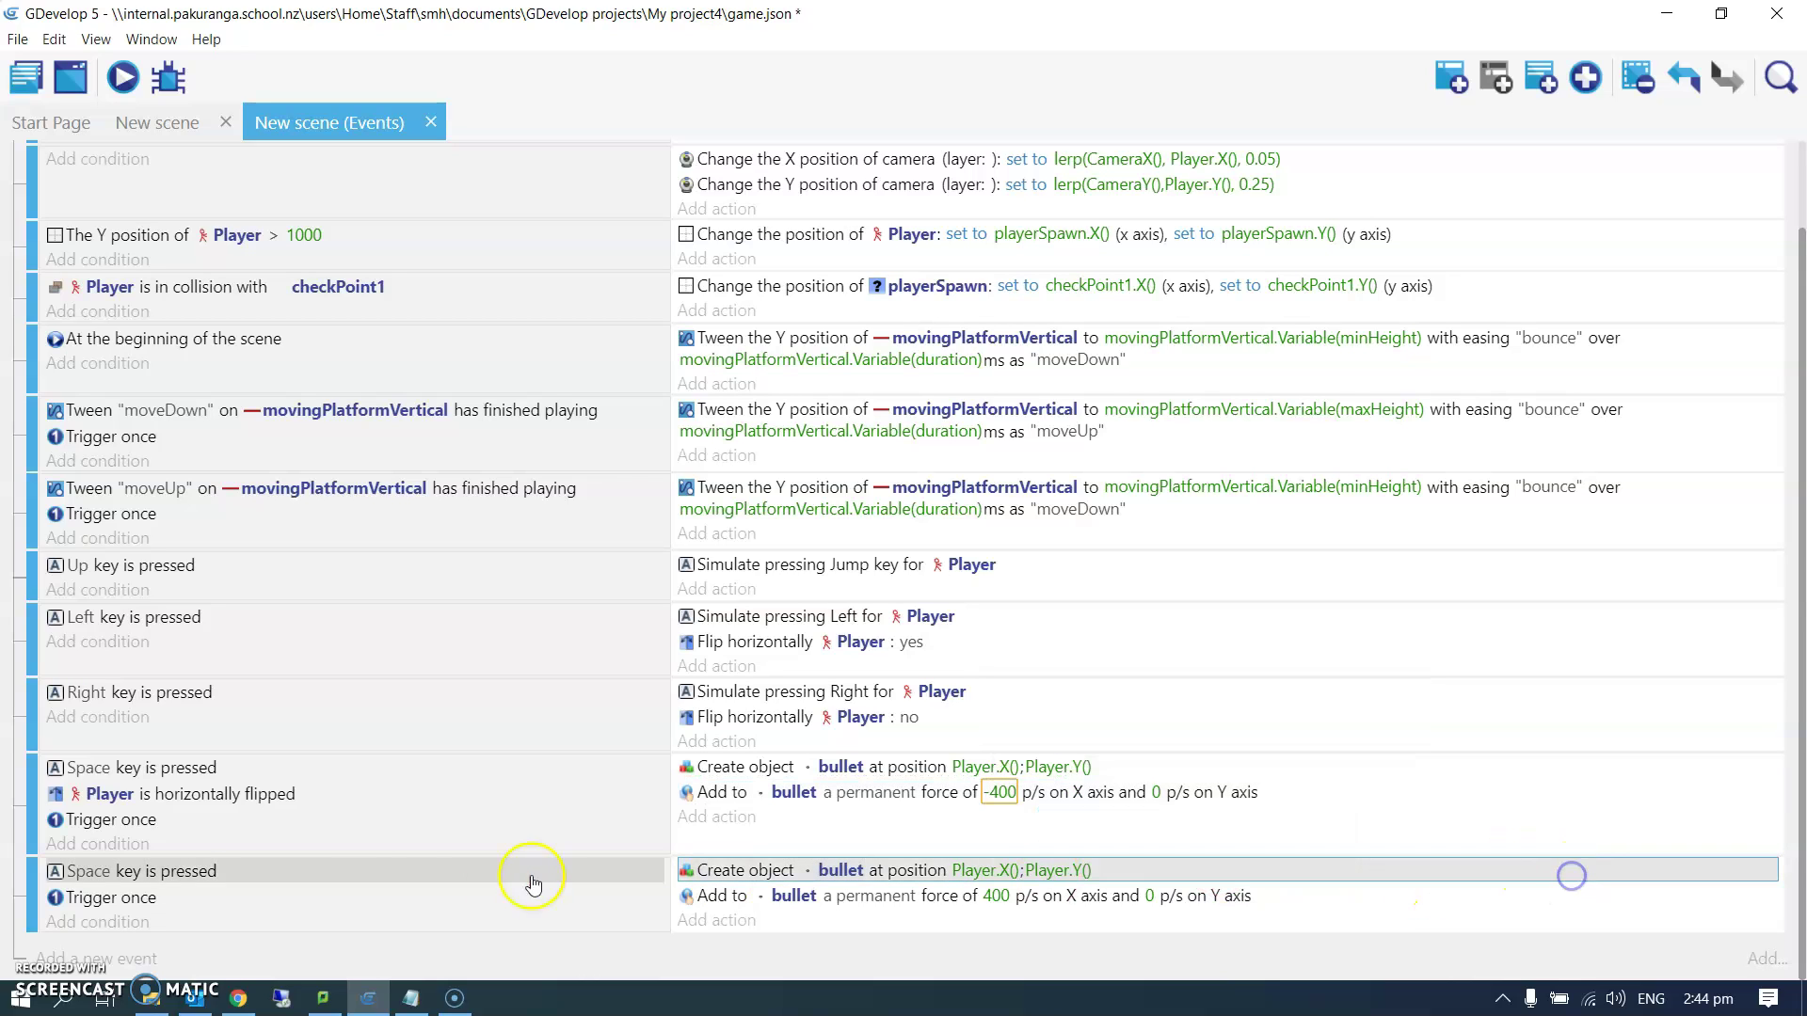
click(100, 794)
click(53, 794)
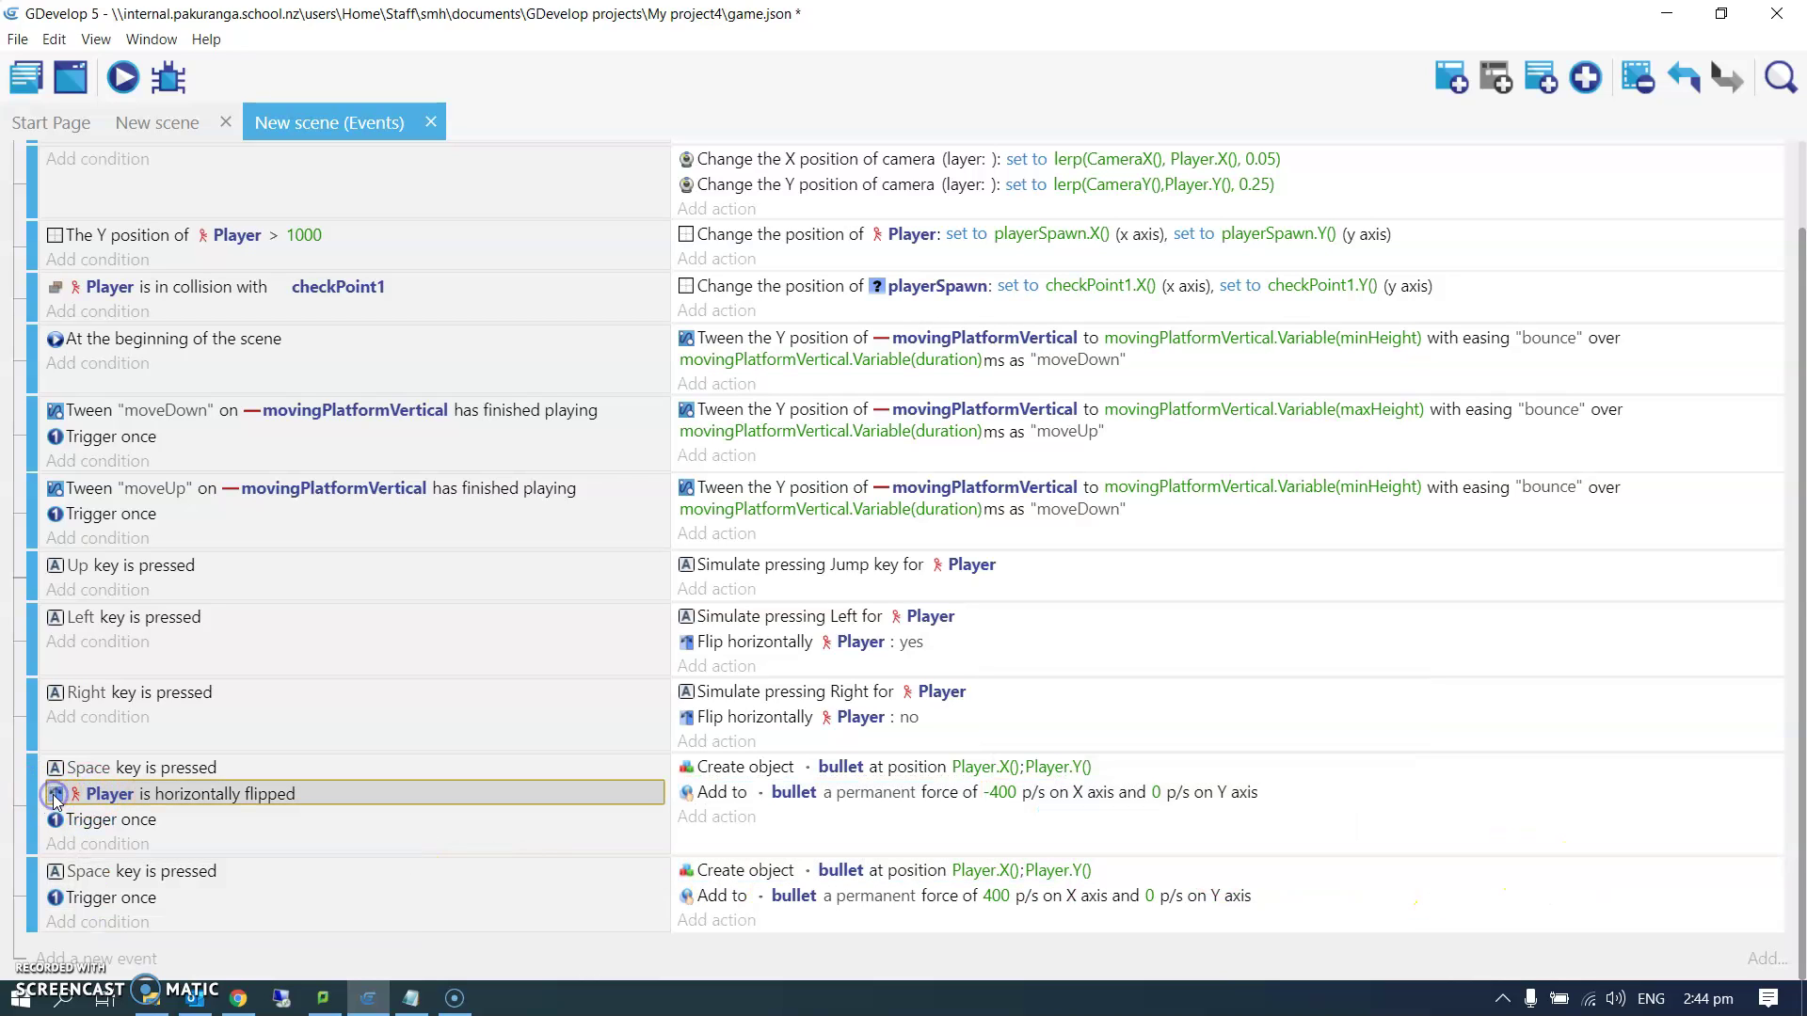
- Duplicate the flipped condition into the second Space event and invert it to not flipped
key(ctrl+d)
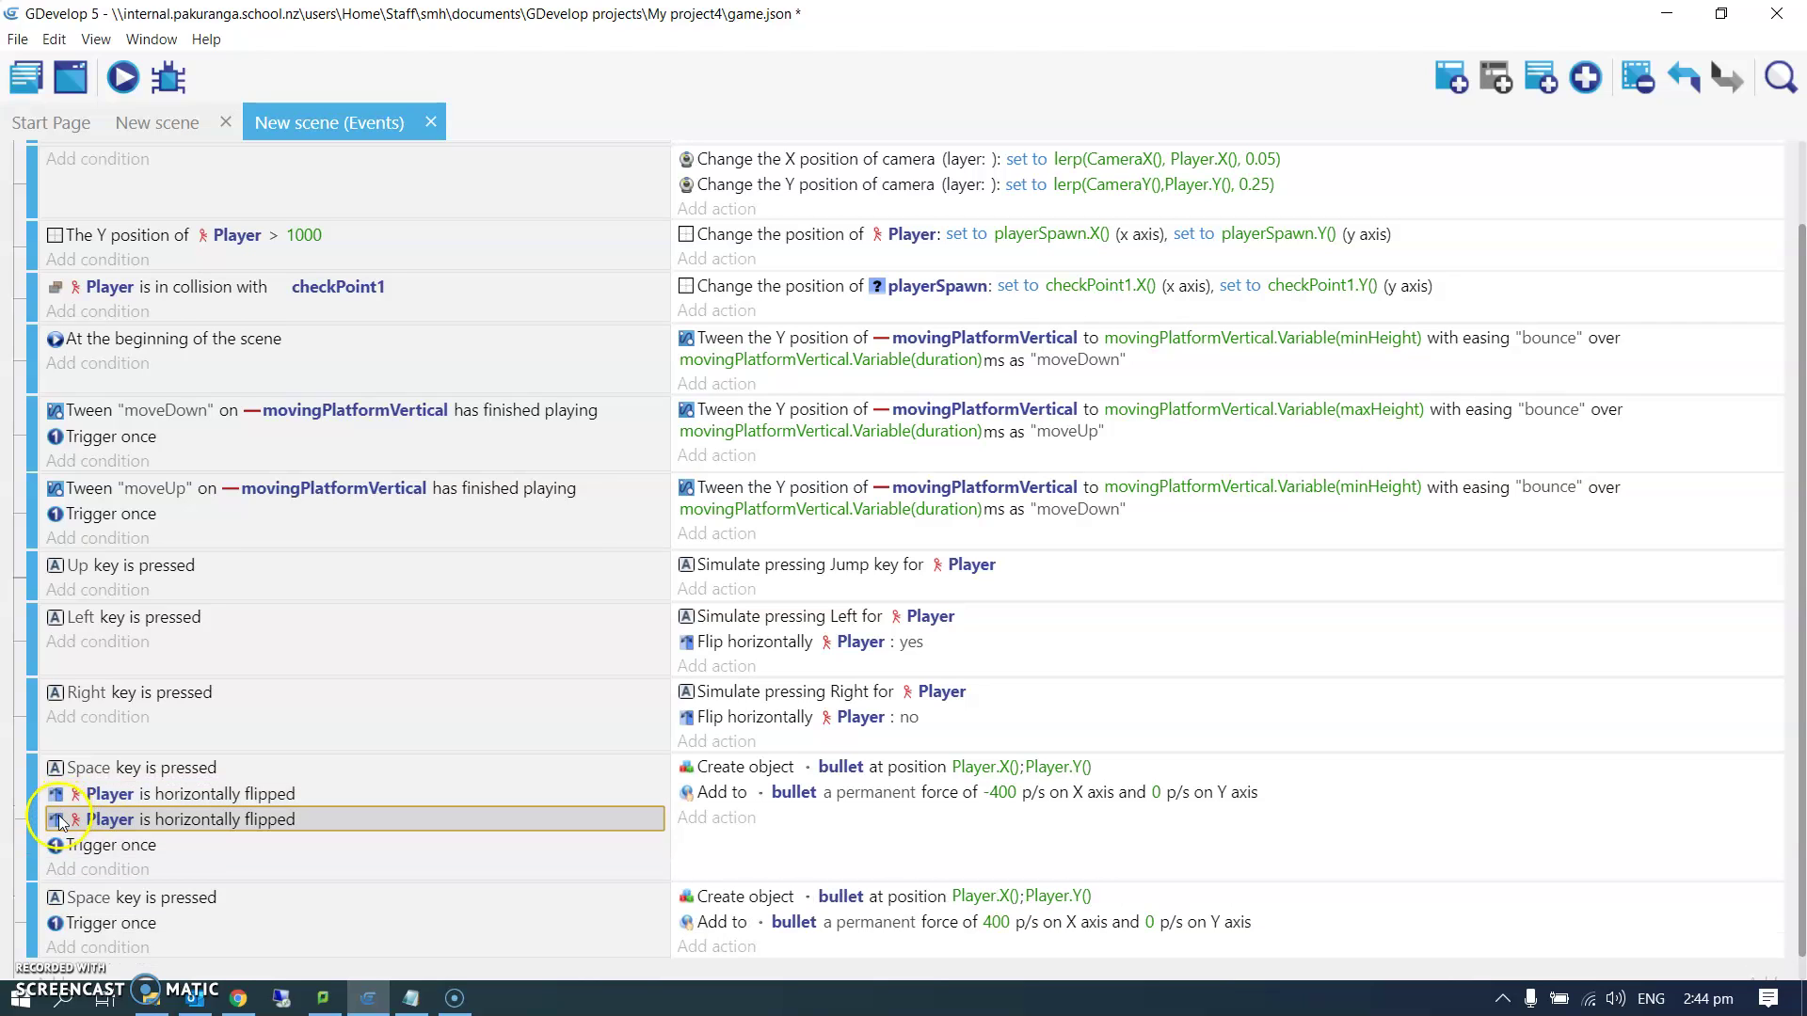
drag(71, 820, 113, 911)
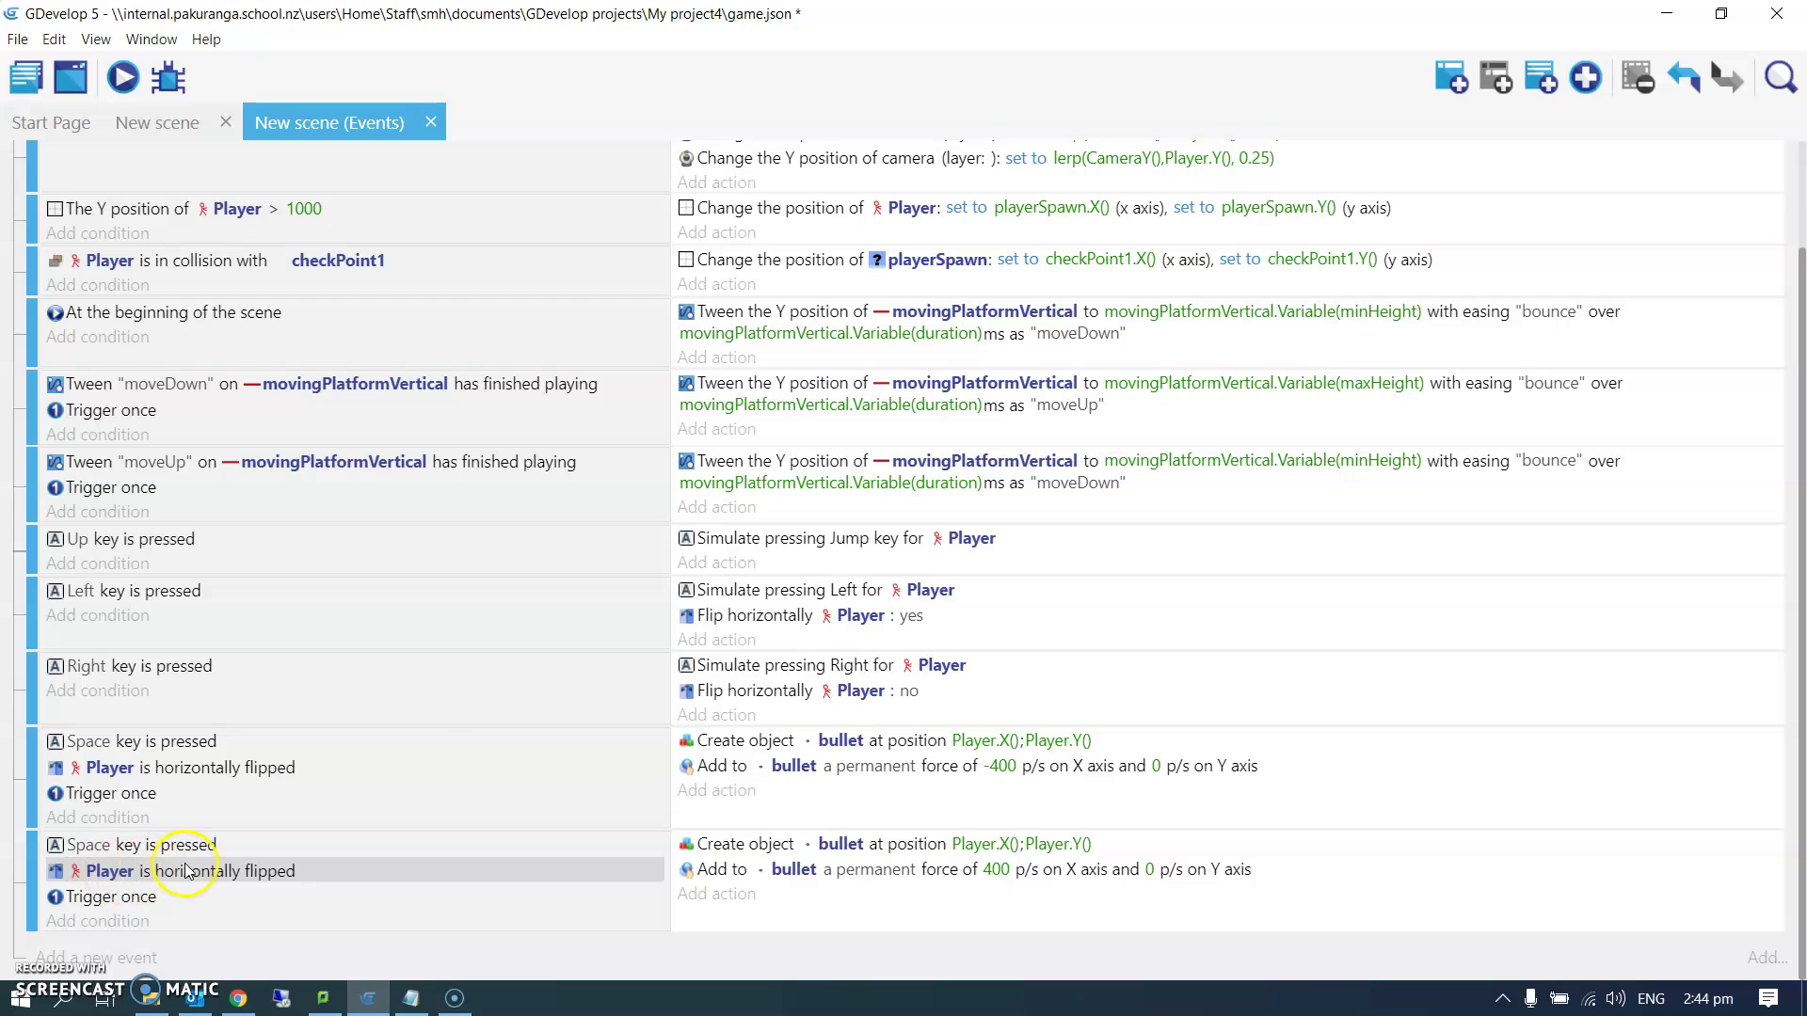
right_click(187, 865)
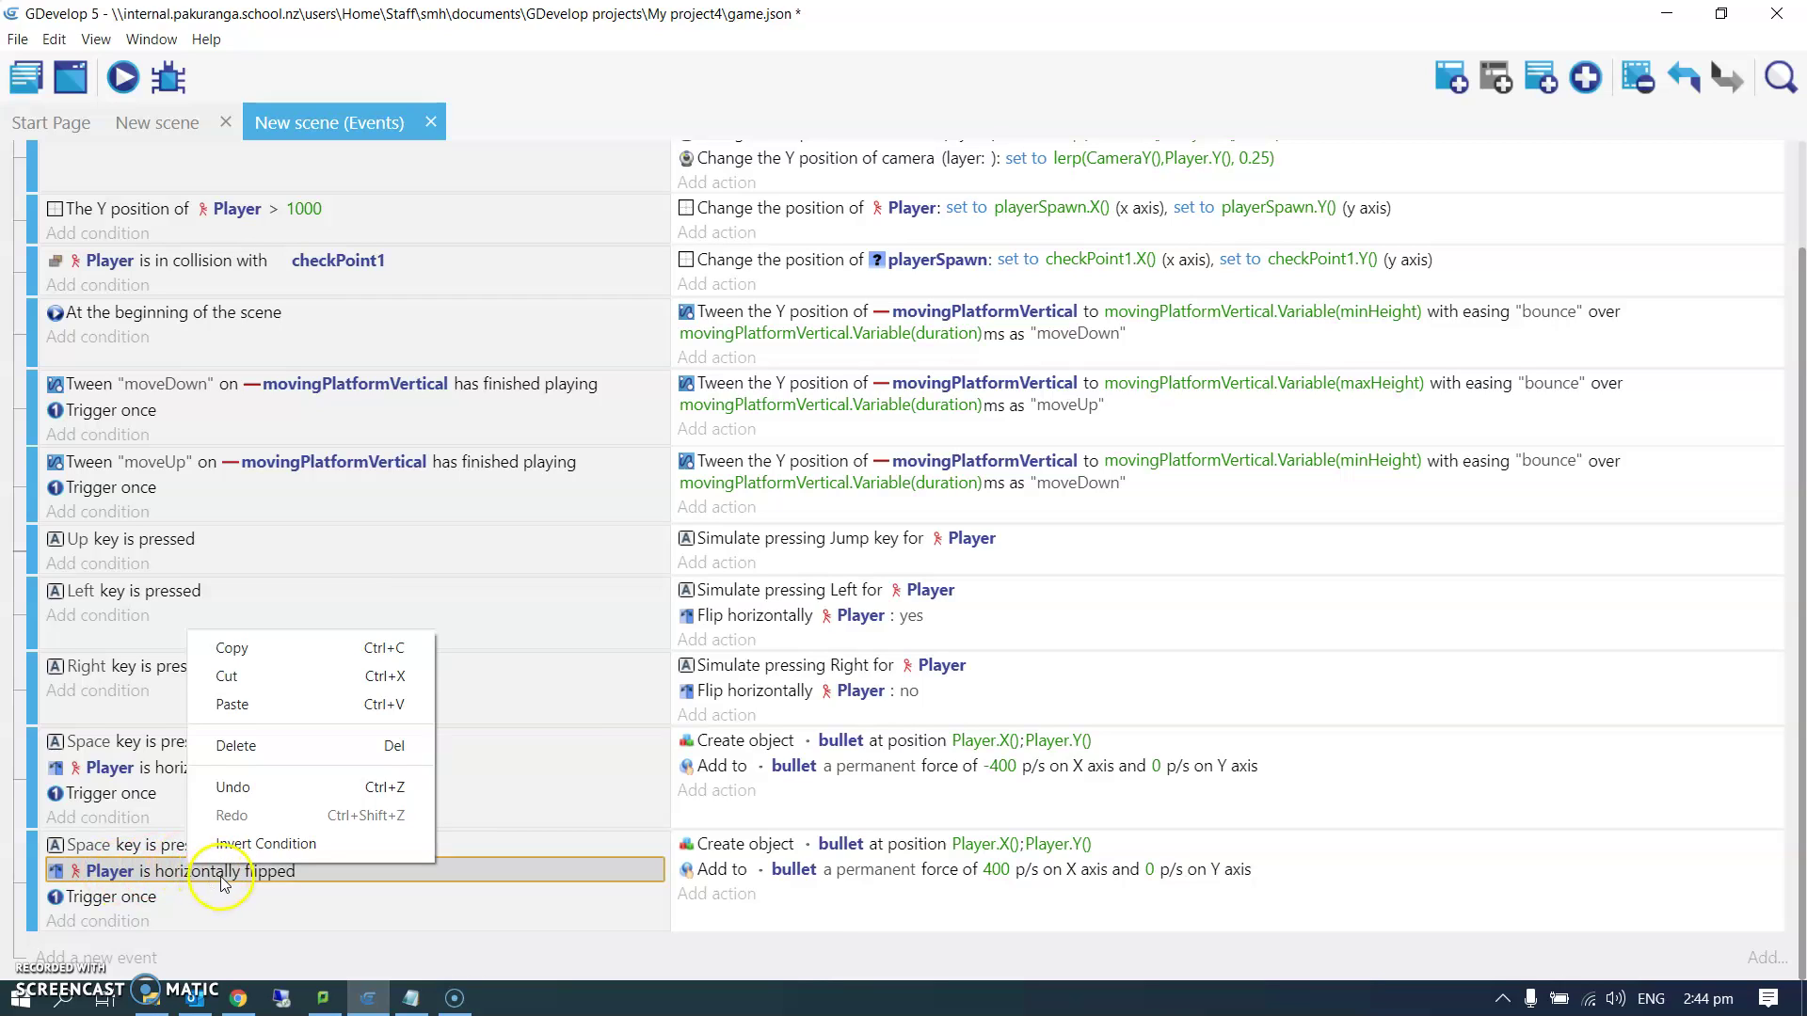
click(265, 844)
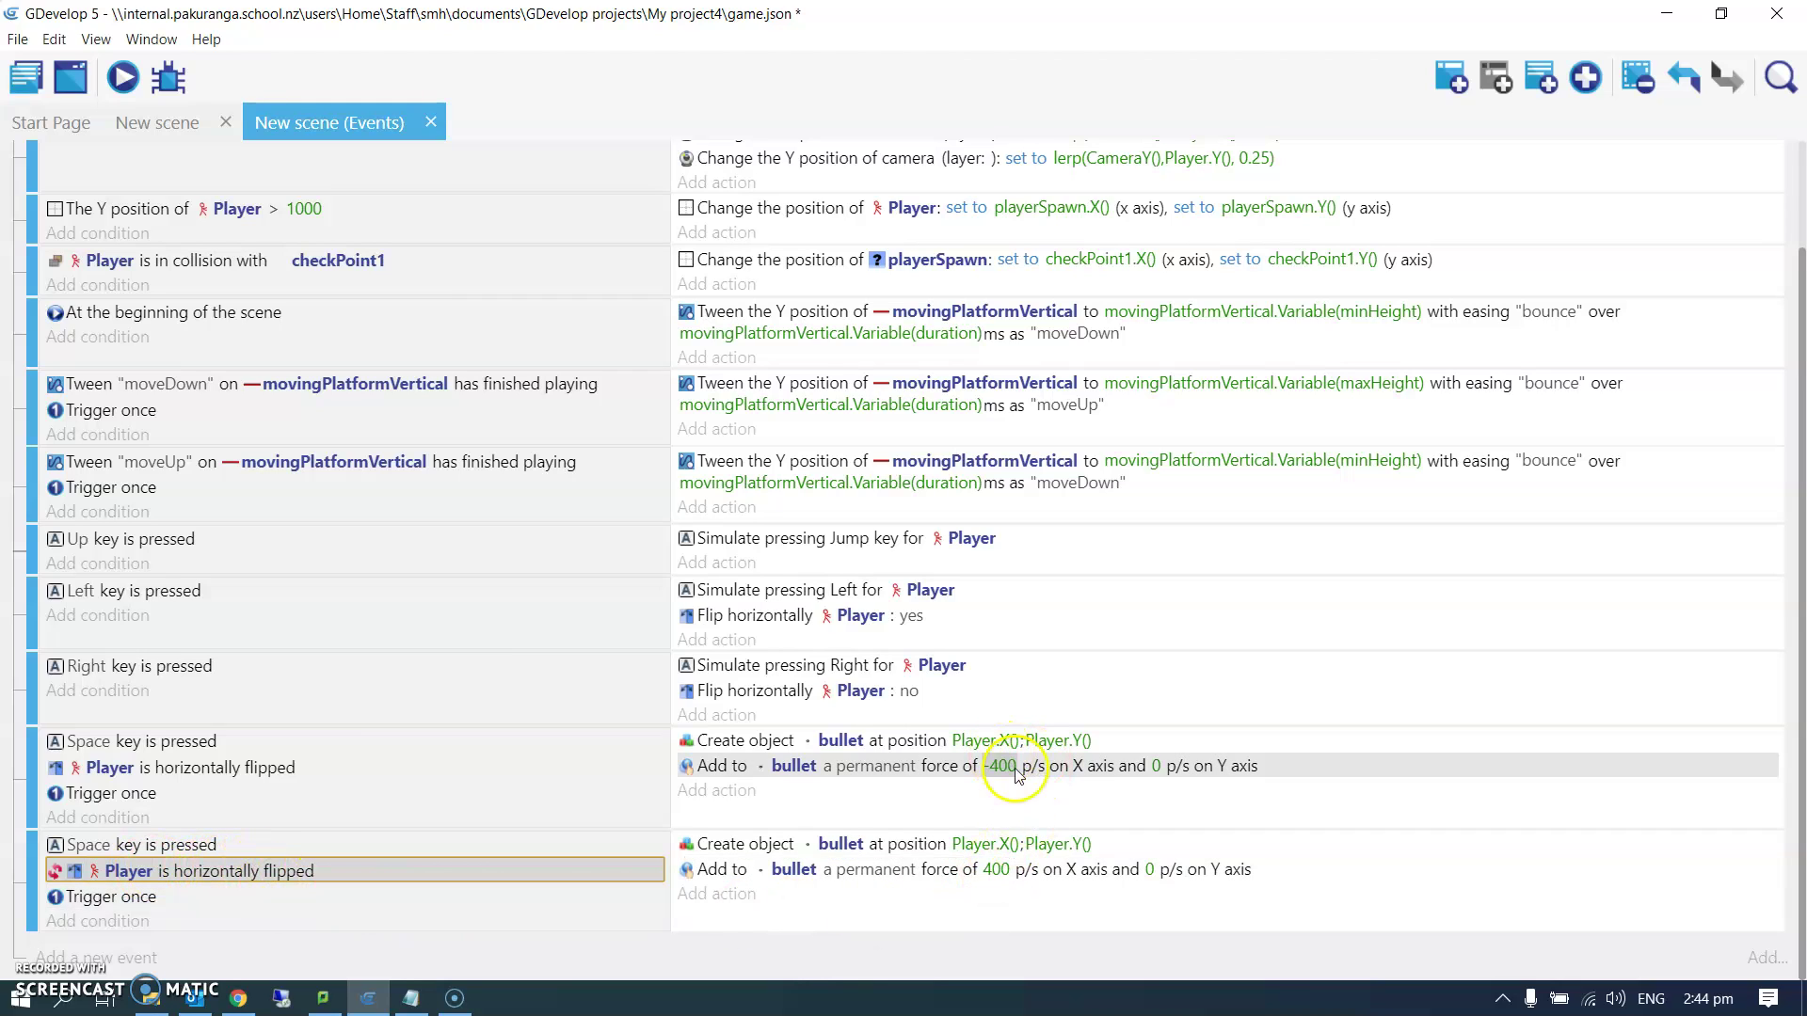
- Preview the scene and fire bullets while facing left and right to verify direction
click(126, 80)
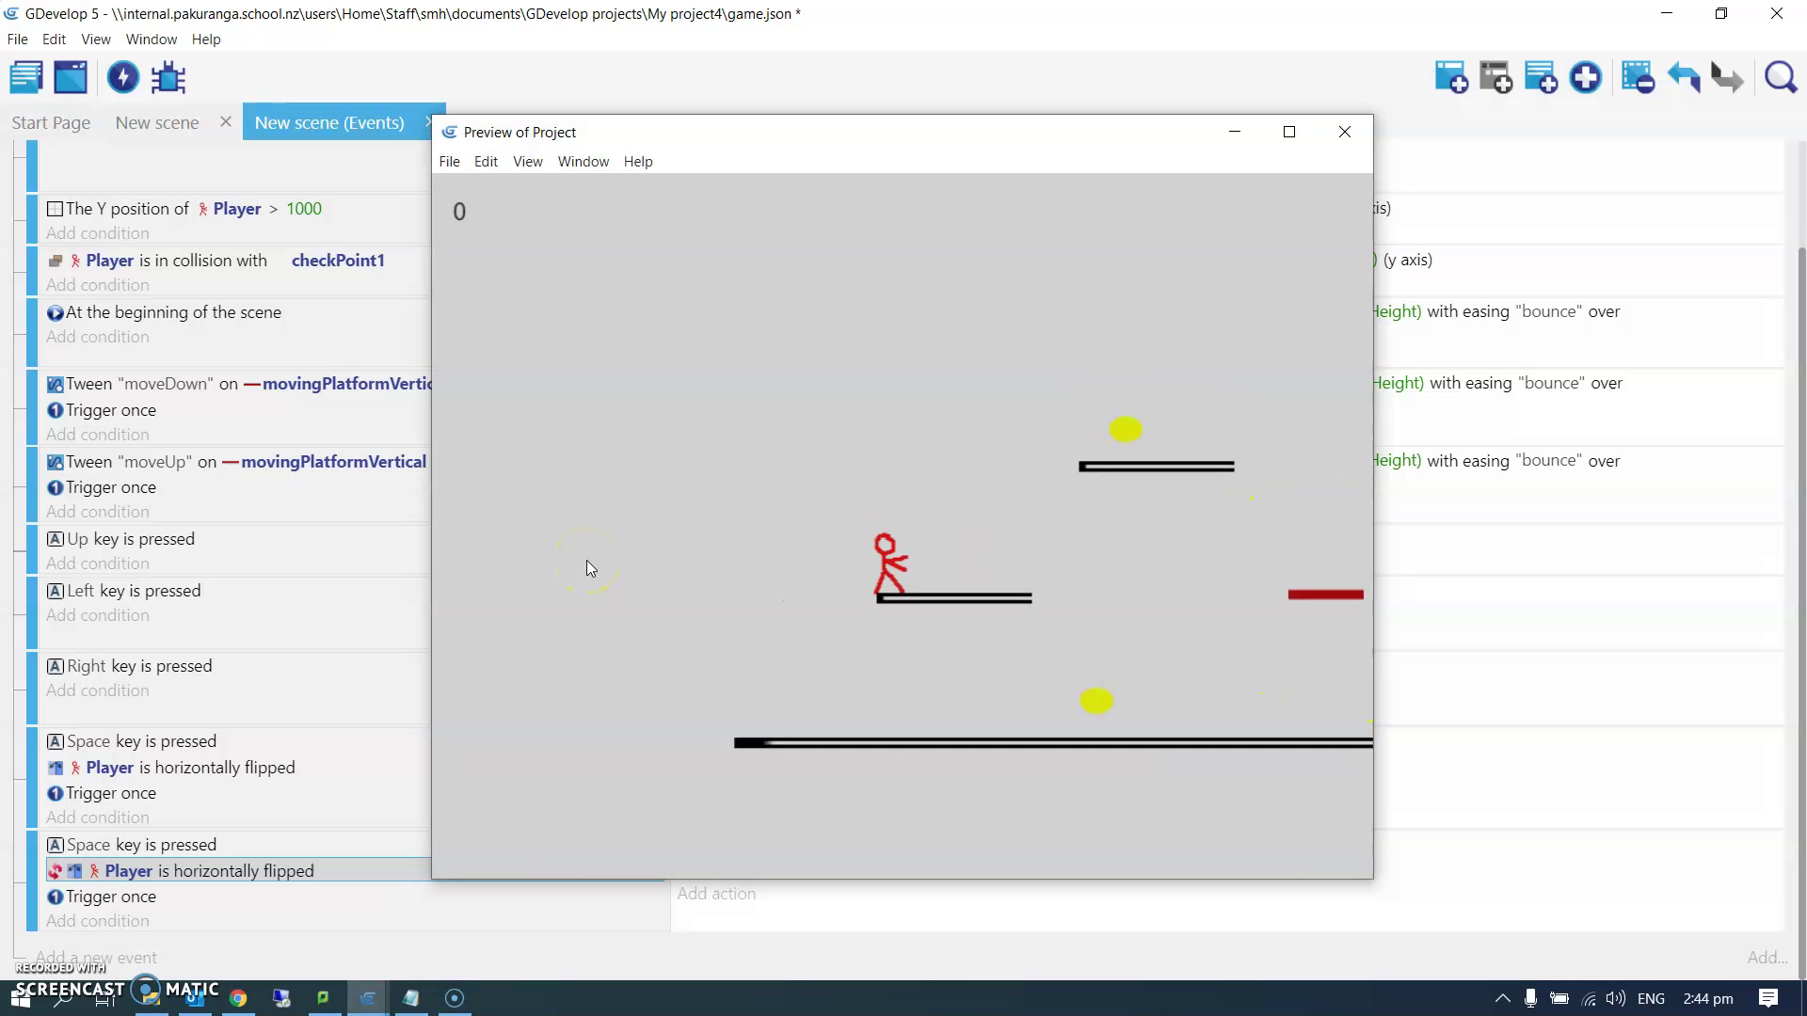
key(Left)
key(space)
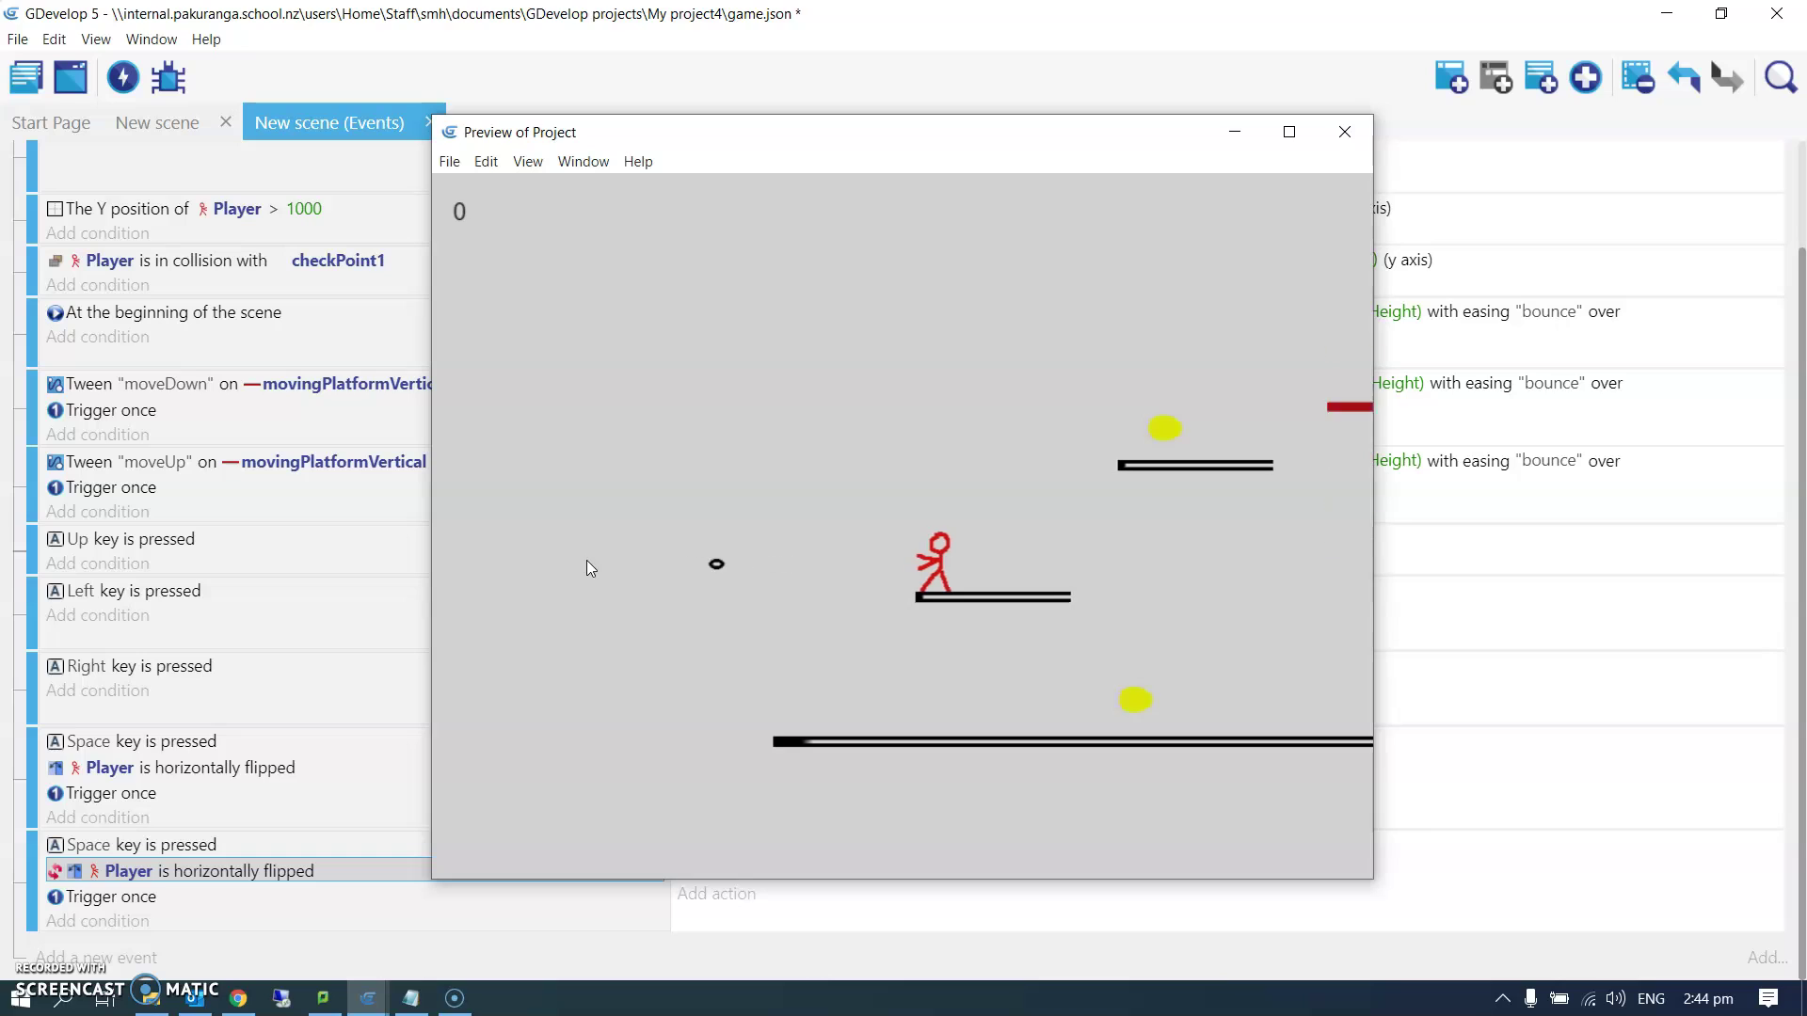
key(Right)
key(space)
key(space)
key(Left)
key(Left)
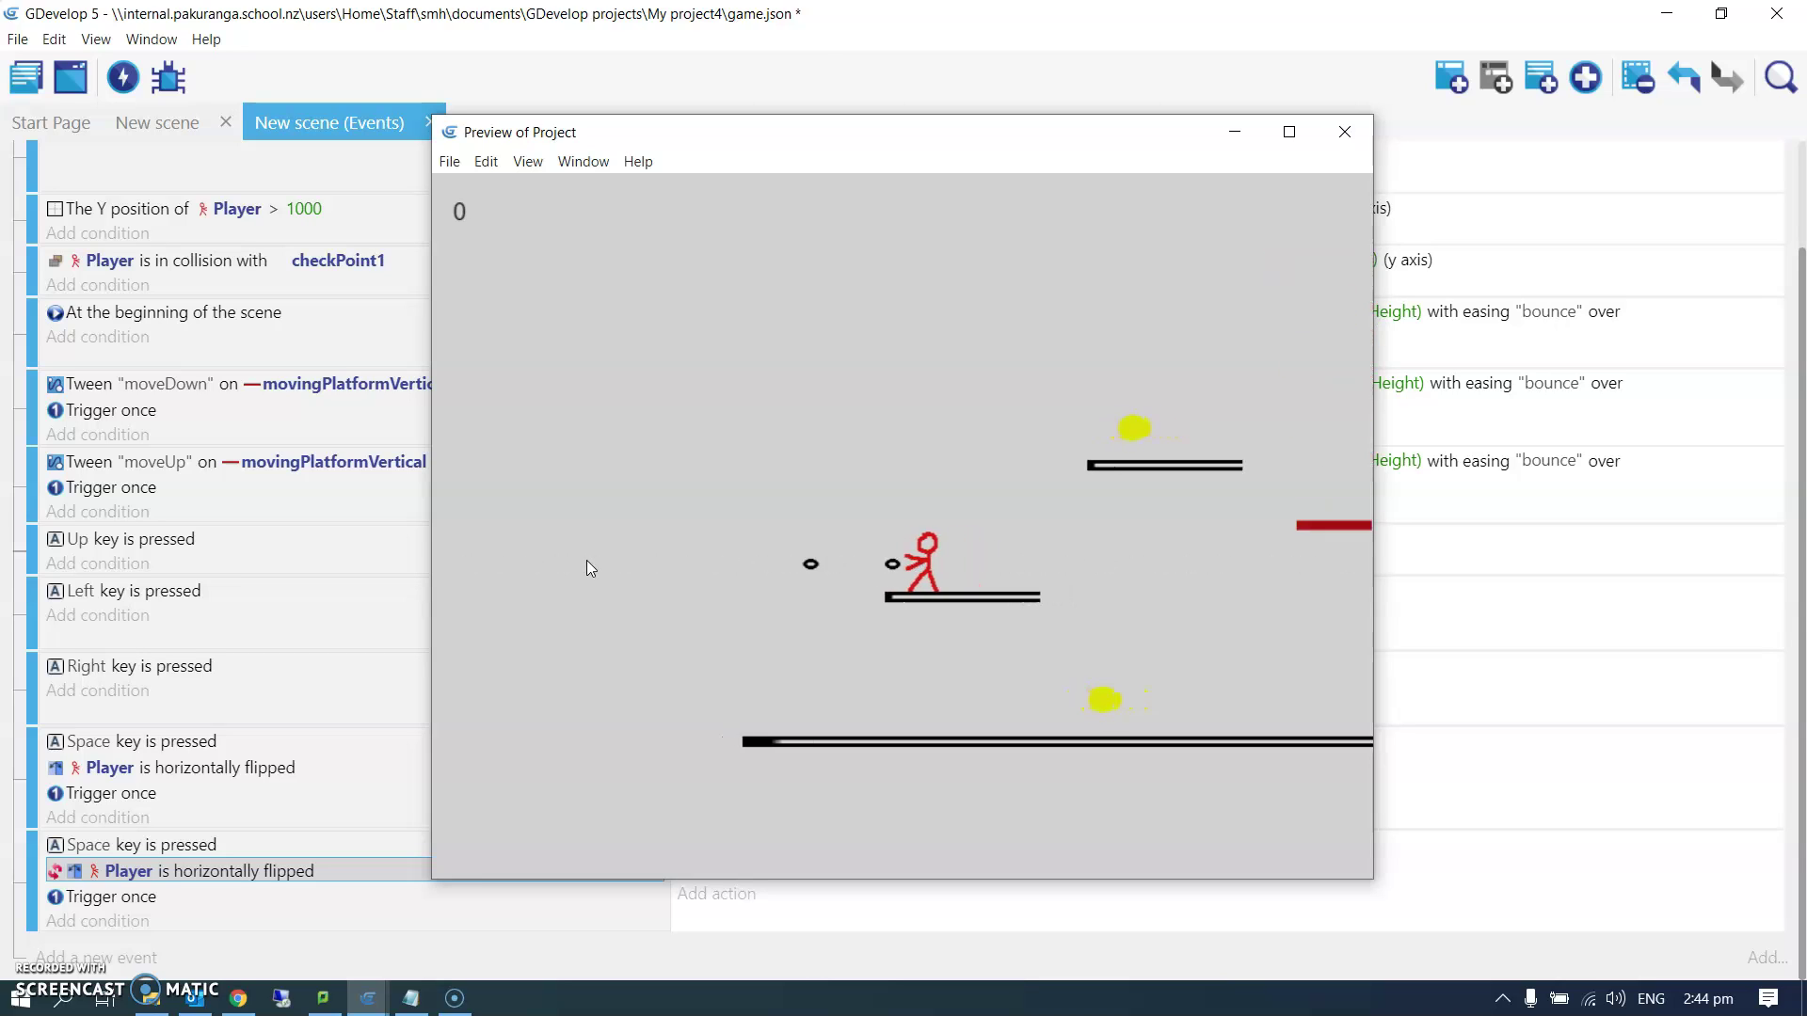
key(Right)
key(Right)
key(Left)
key(space)
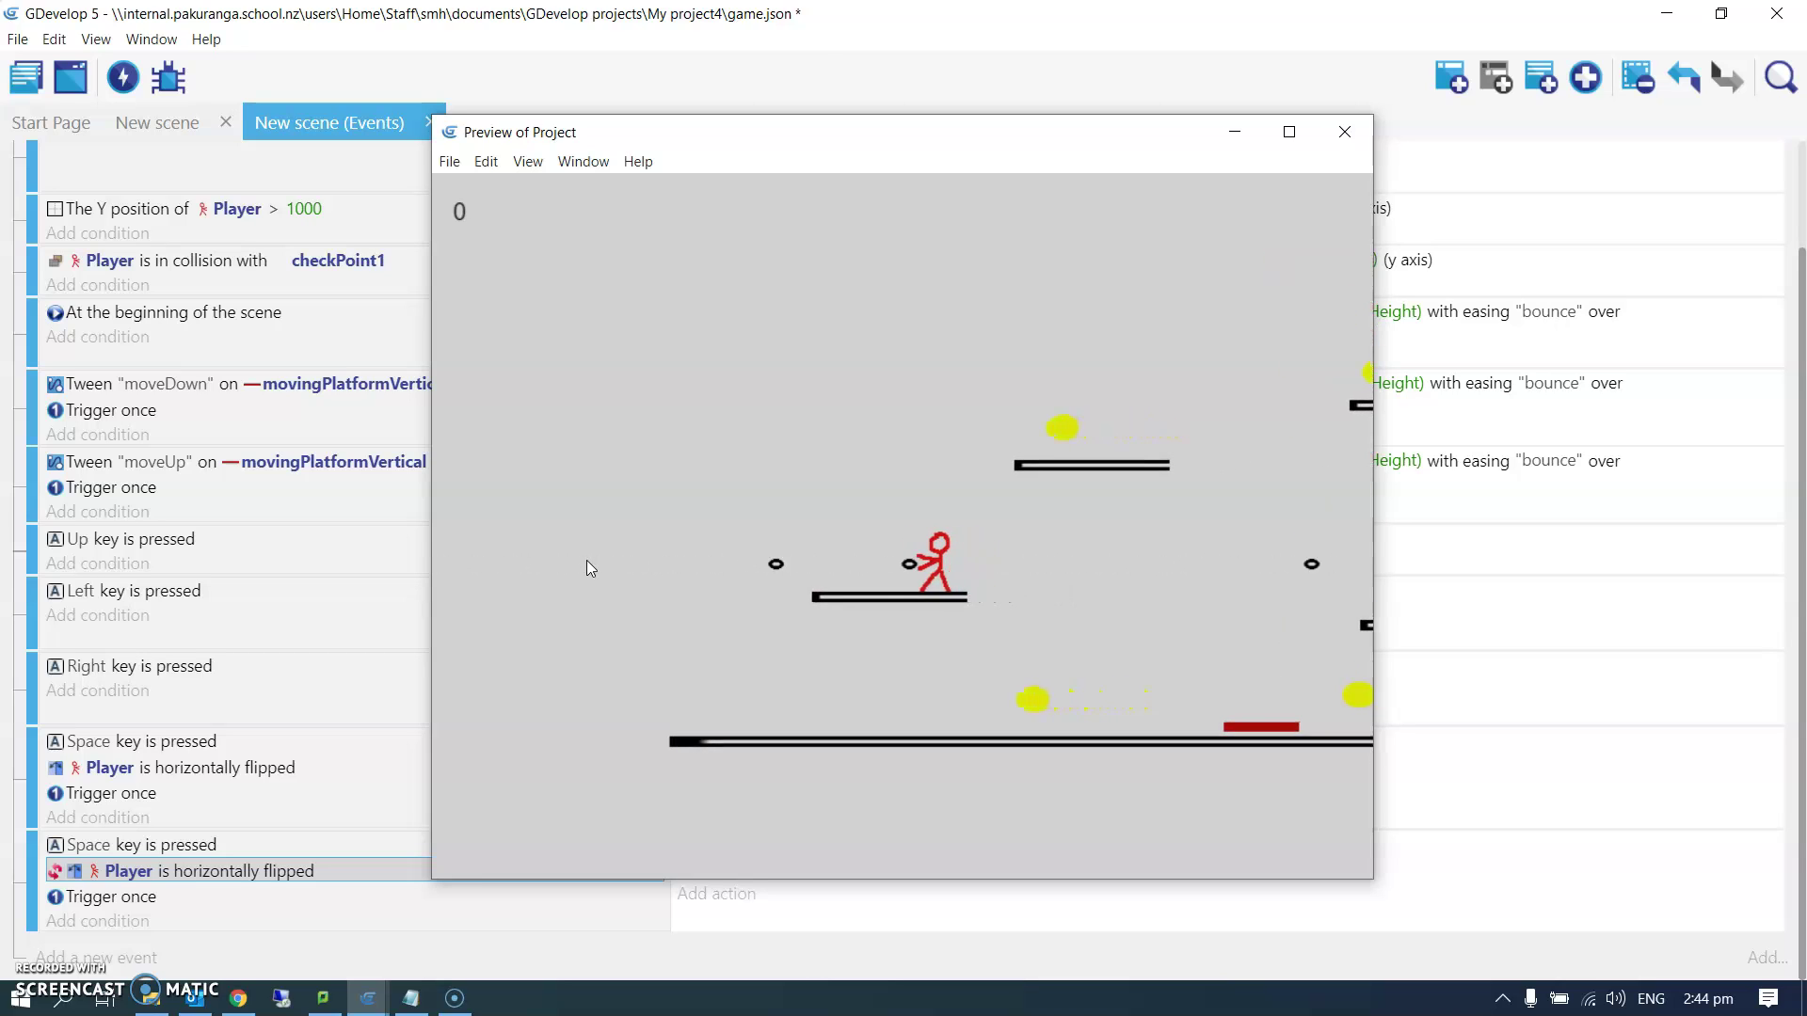
key(Right)
key(space)
key(Left)
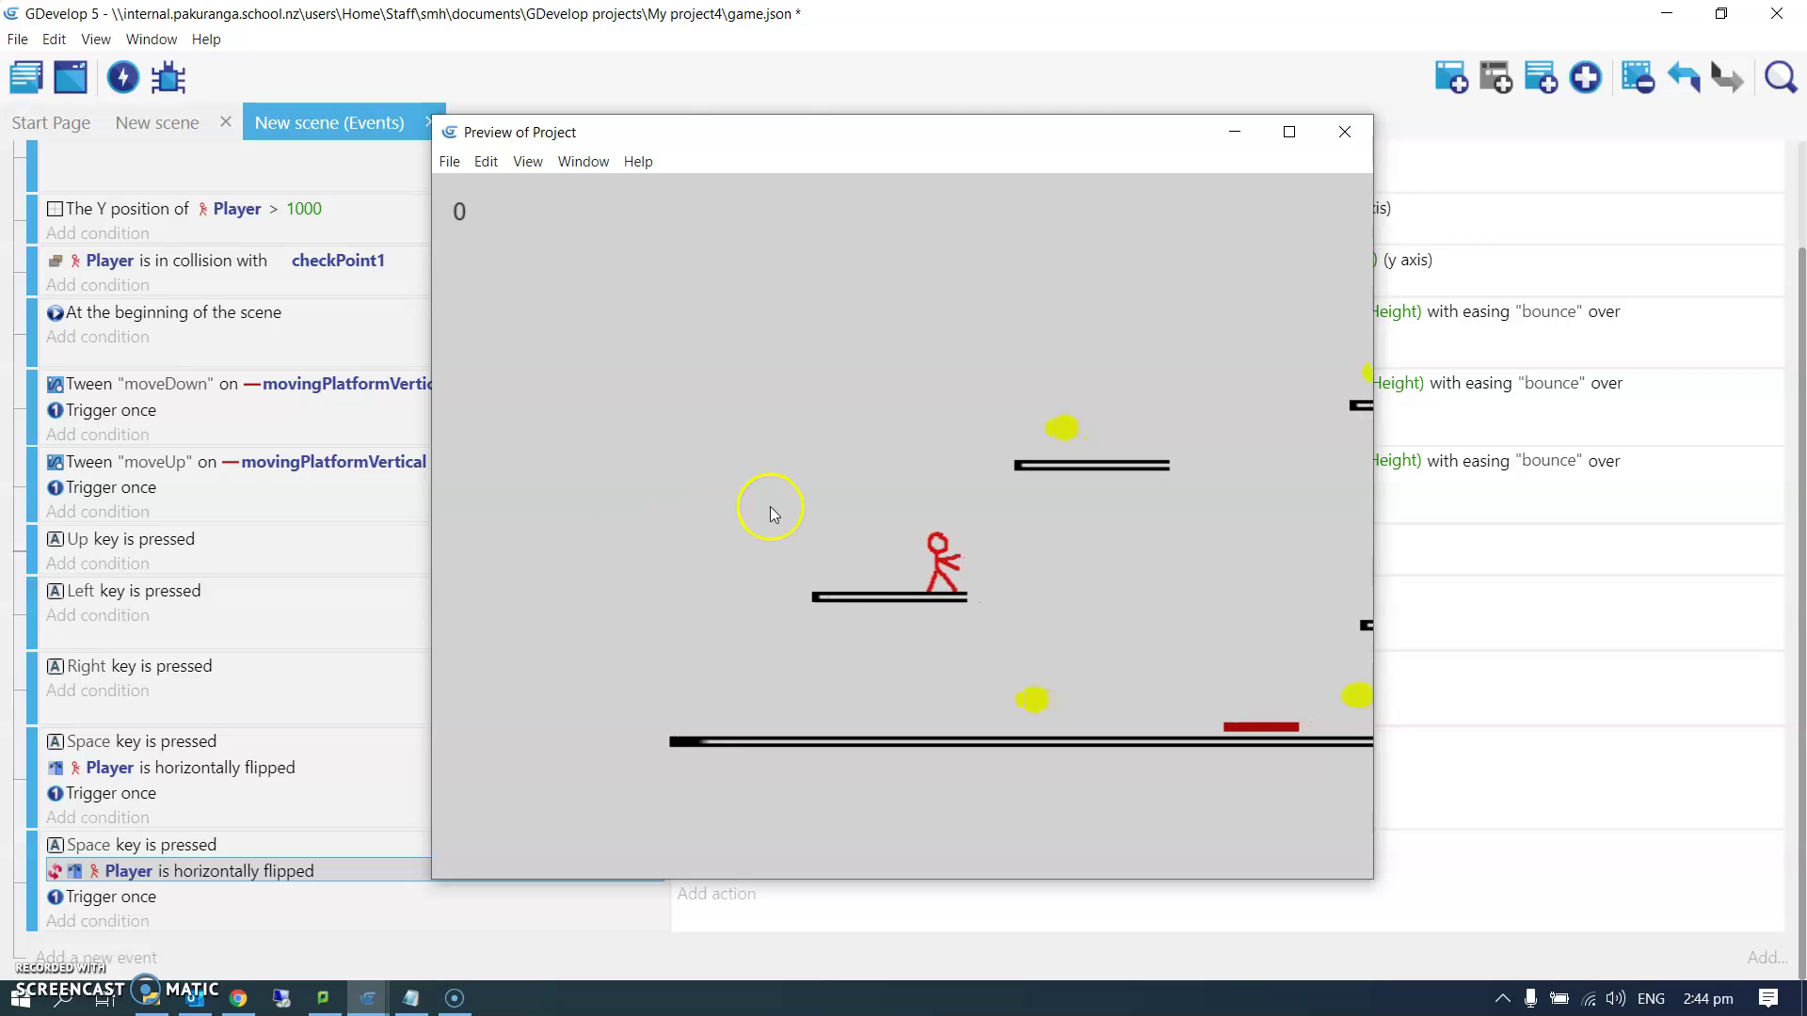